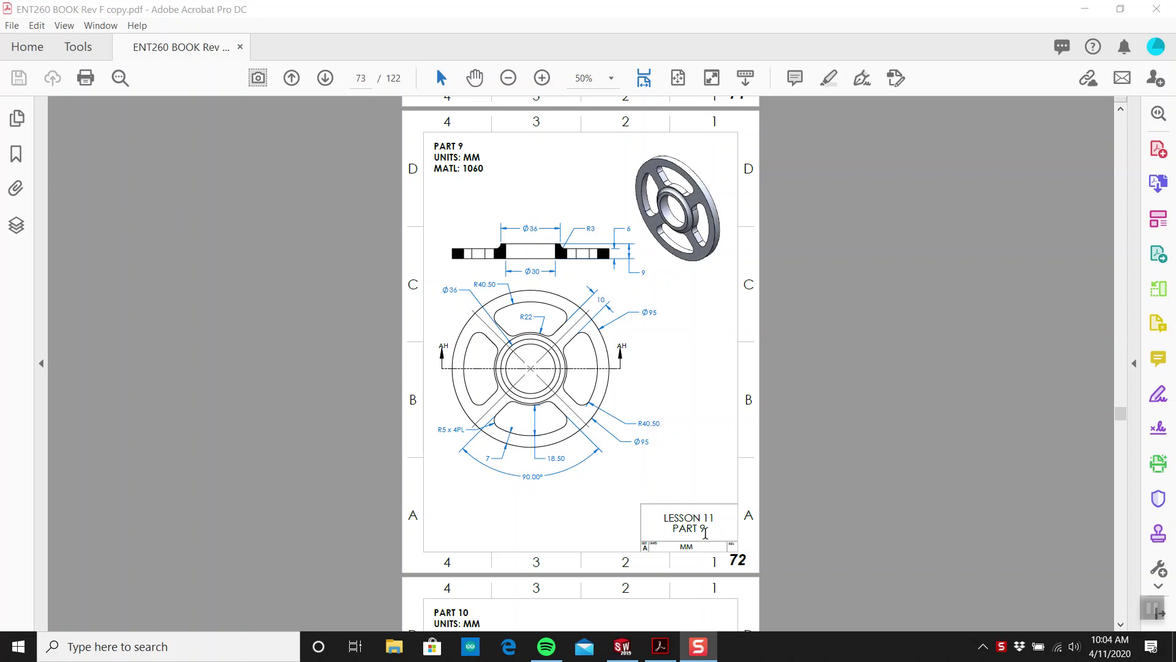
Switch from the Part 9 wheel drawing in Acrobat to SOLIDWORKS
click(623, 646)
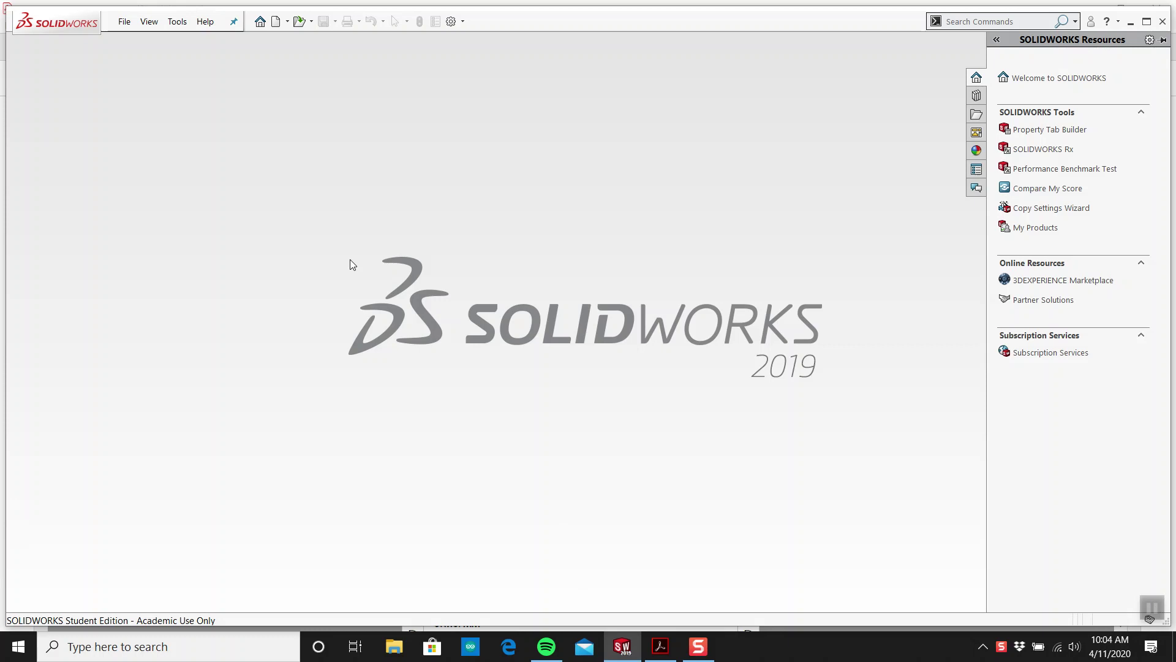
Create a new SOLIDWORKS part document
click(118, 23)
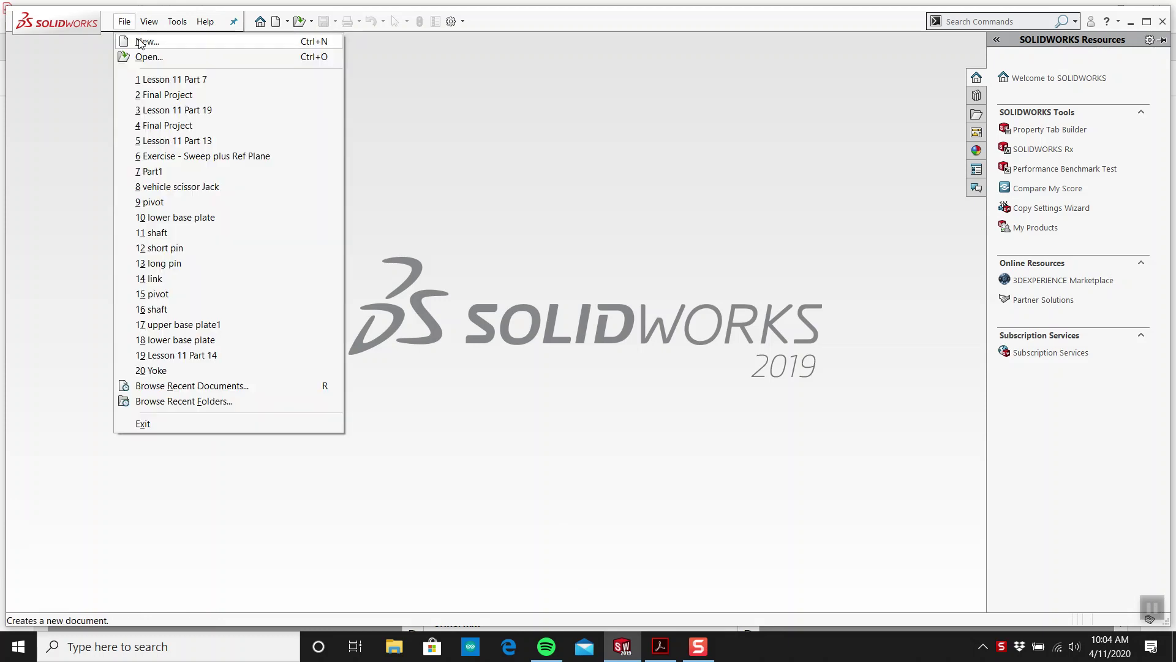
click(139, 40)
click(506, 430)
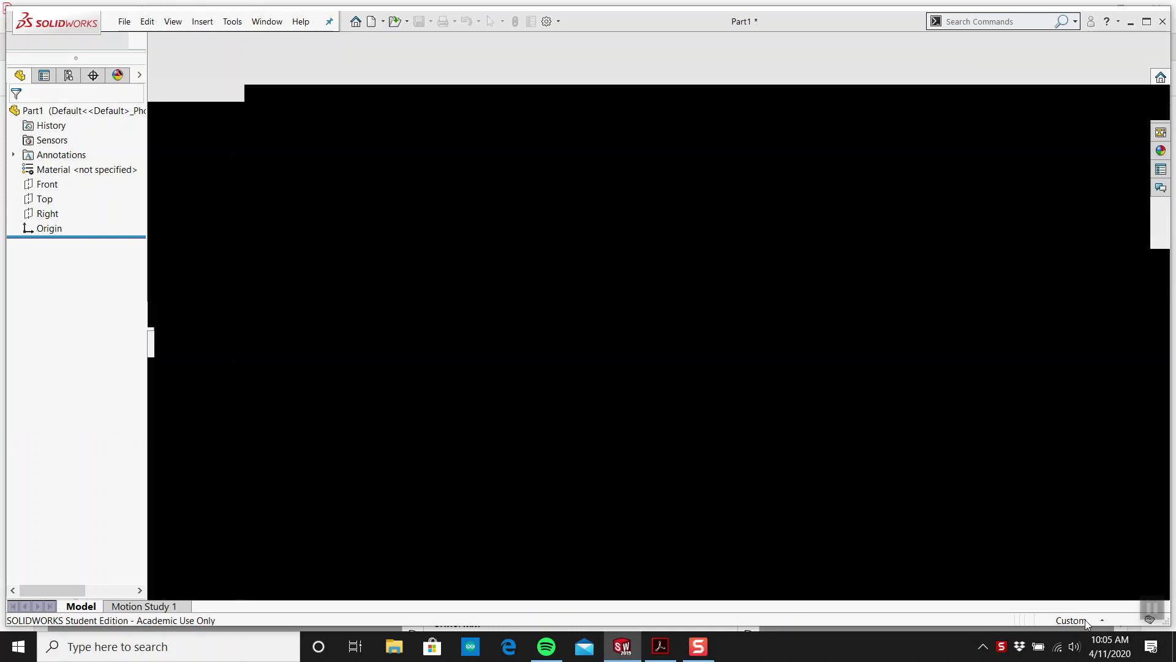
Set the part's units to MMGS, then return to the drawing PDF
click(1086, 621)
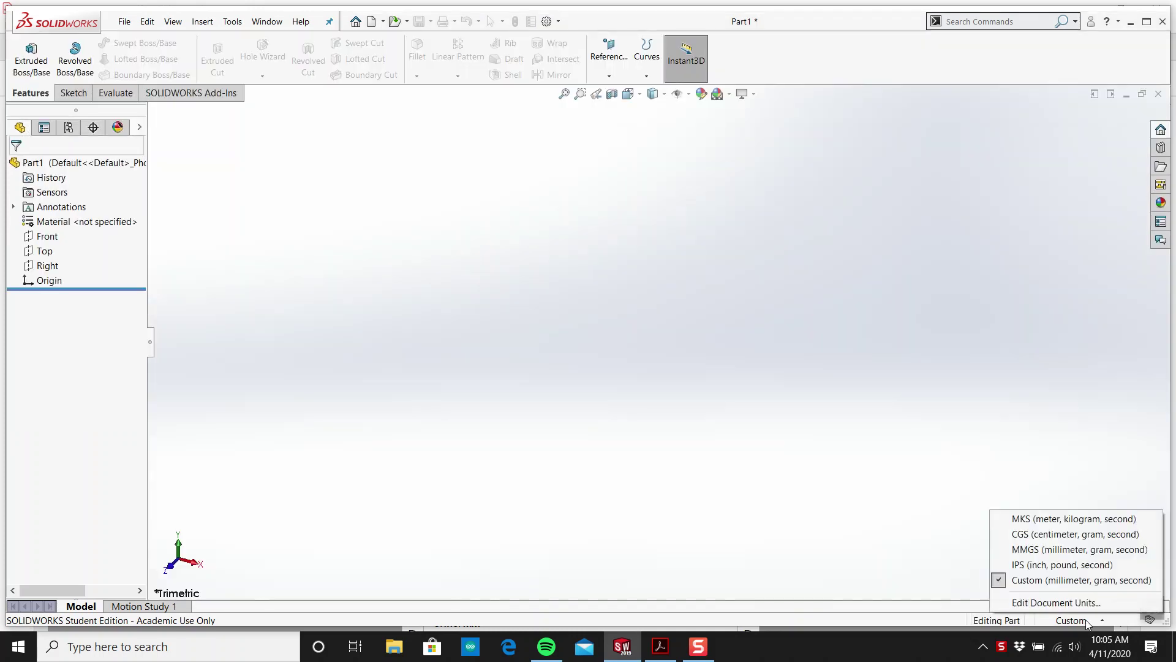
click(1077, 549)
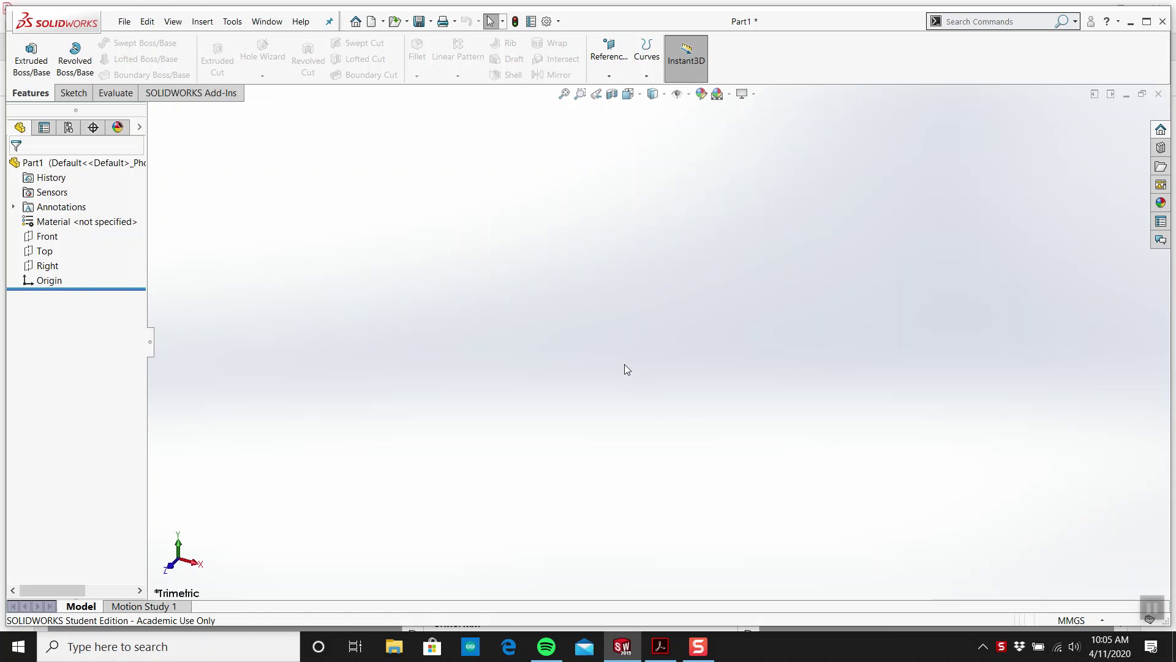
click(660, 646)
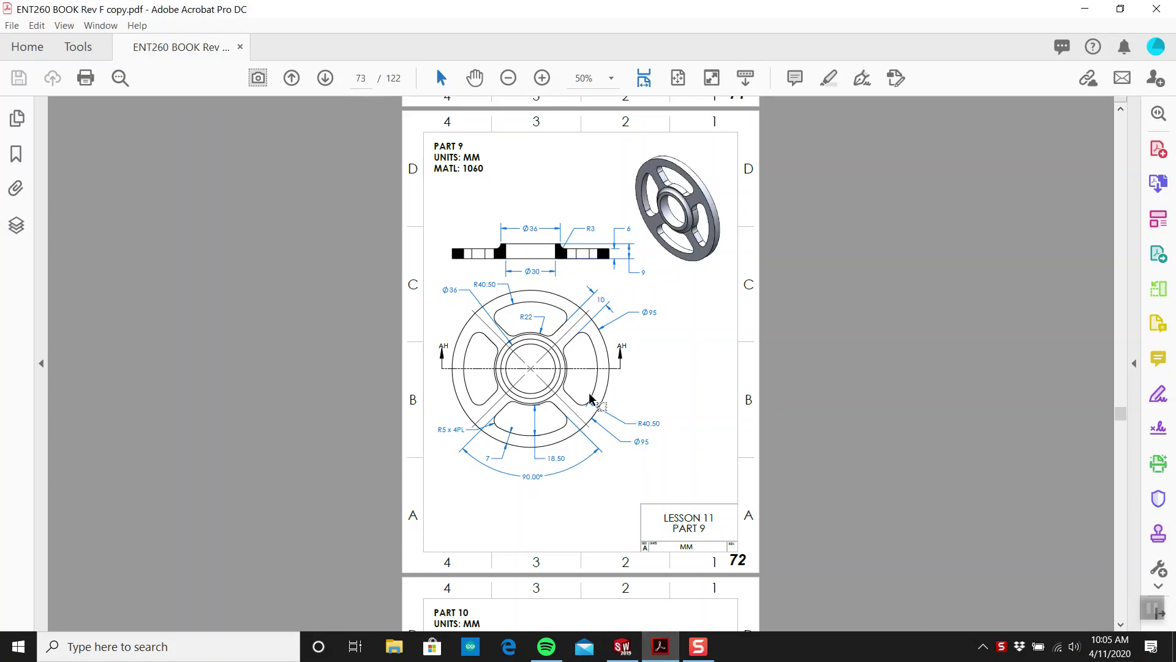
Zoom in and out on the wheel drawing's dimensions, then return to the empty Part1
ctrl+scroll(530, 334, up, 1)
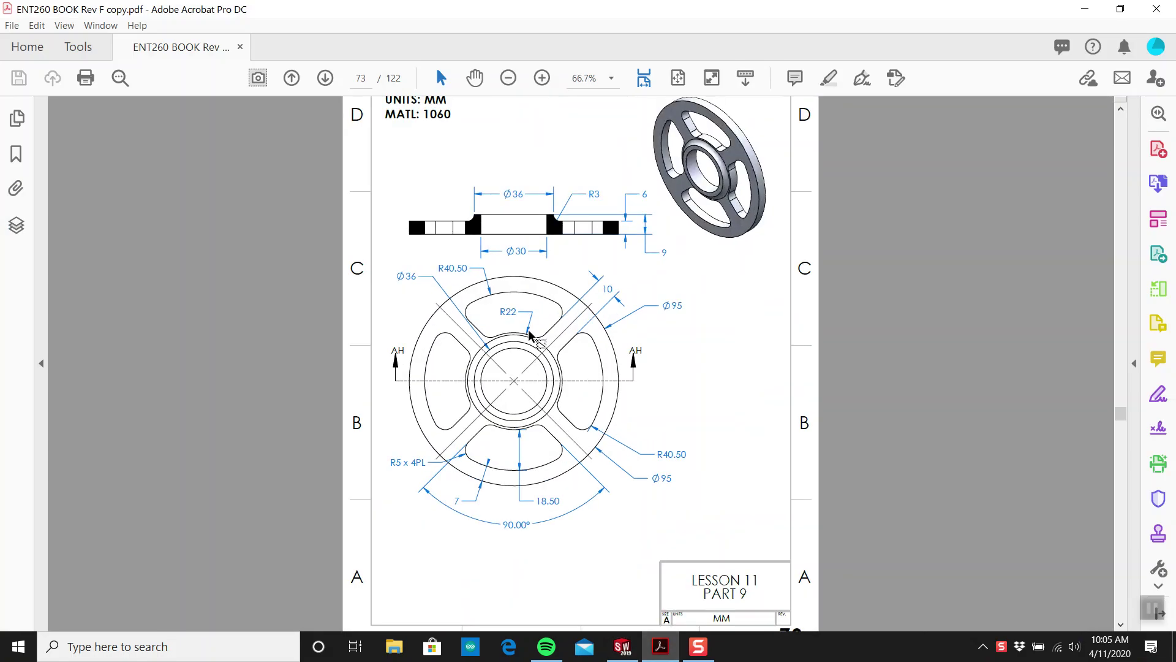
ctrl+scroll(438, 340, up, 2)
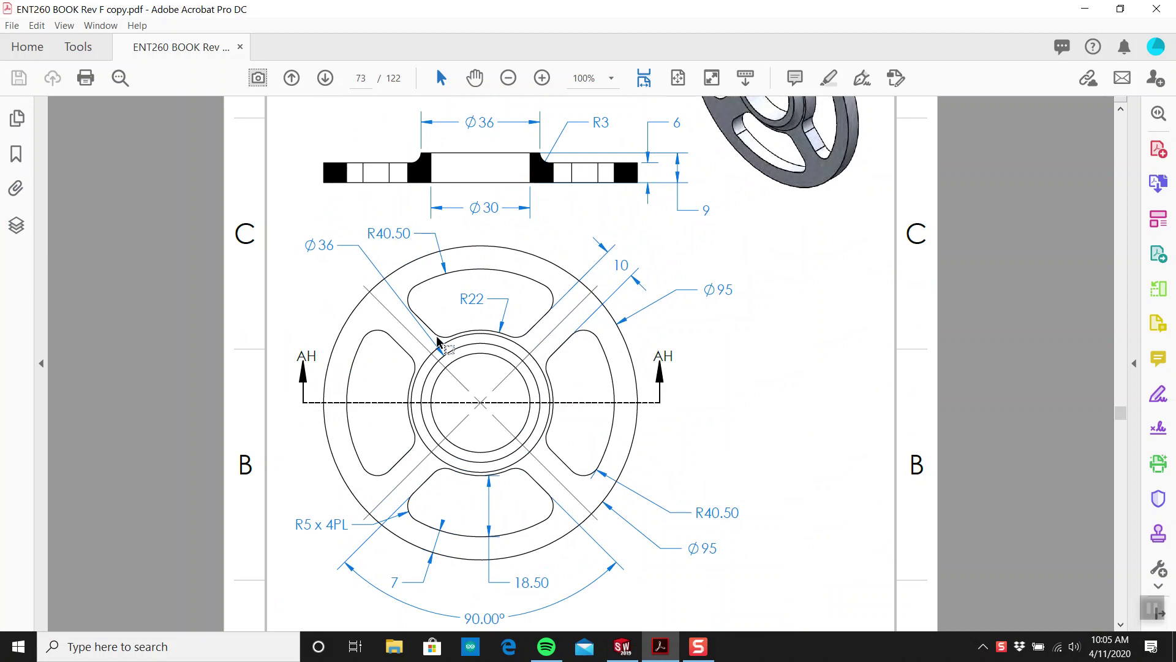
ctrl+scroll(437, 338, down, 1)
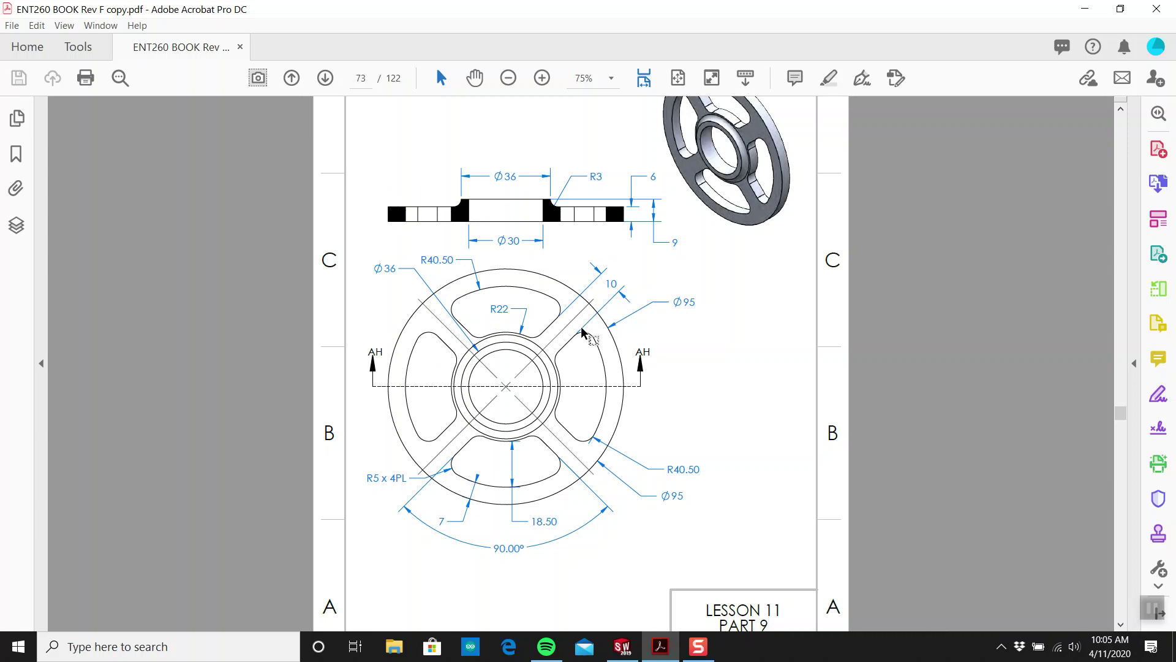
mouse_move(625, 648)
click(622, 646)
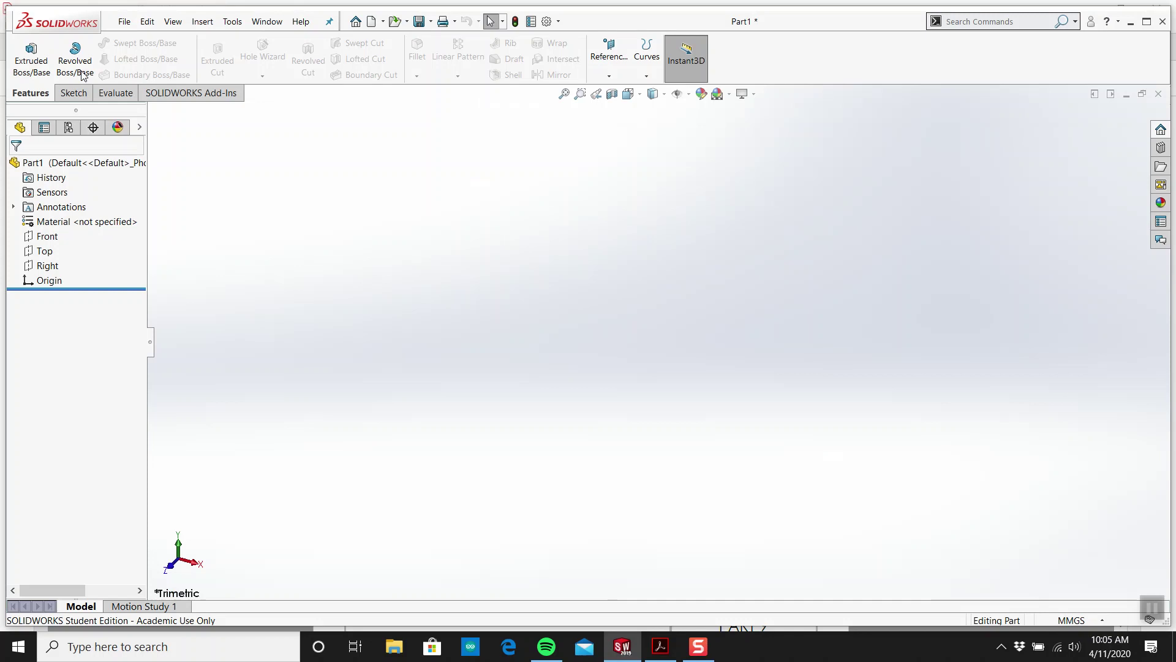
Sketch a circle centred on the origin on the Front plane
click(82, 88)
click(24, 49)
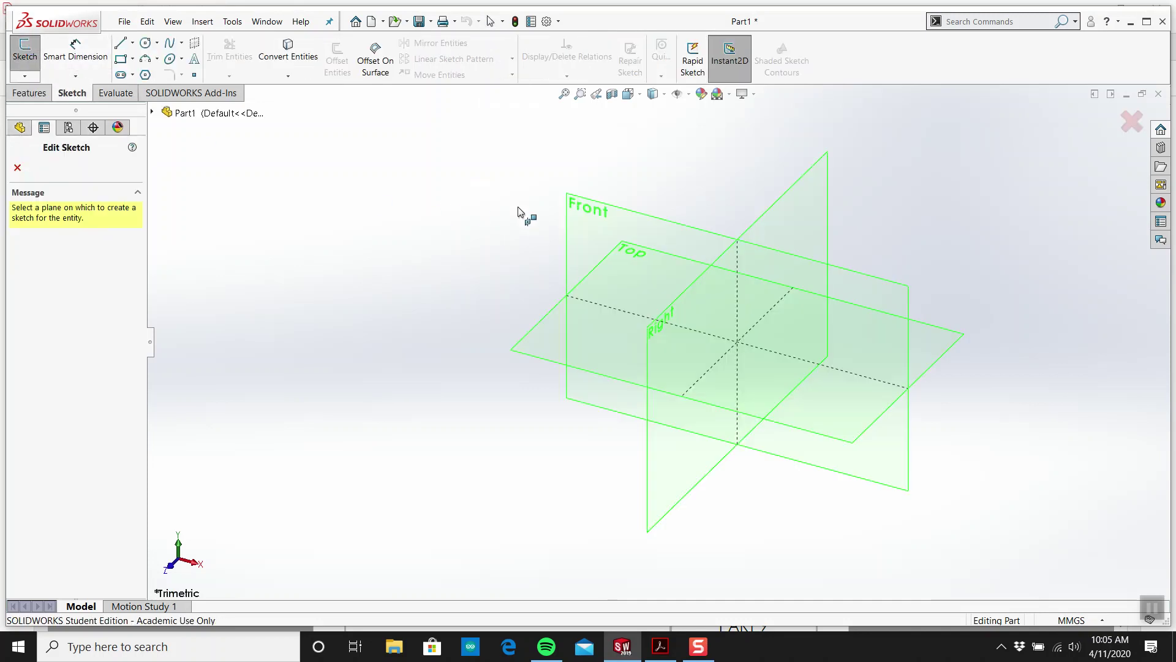
click(579, 217)
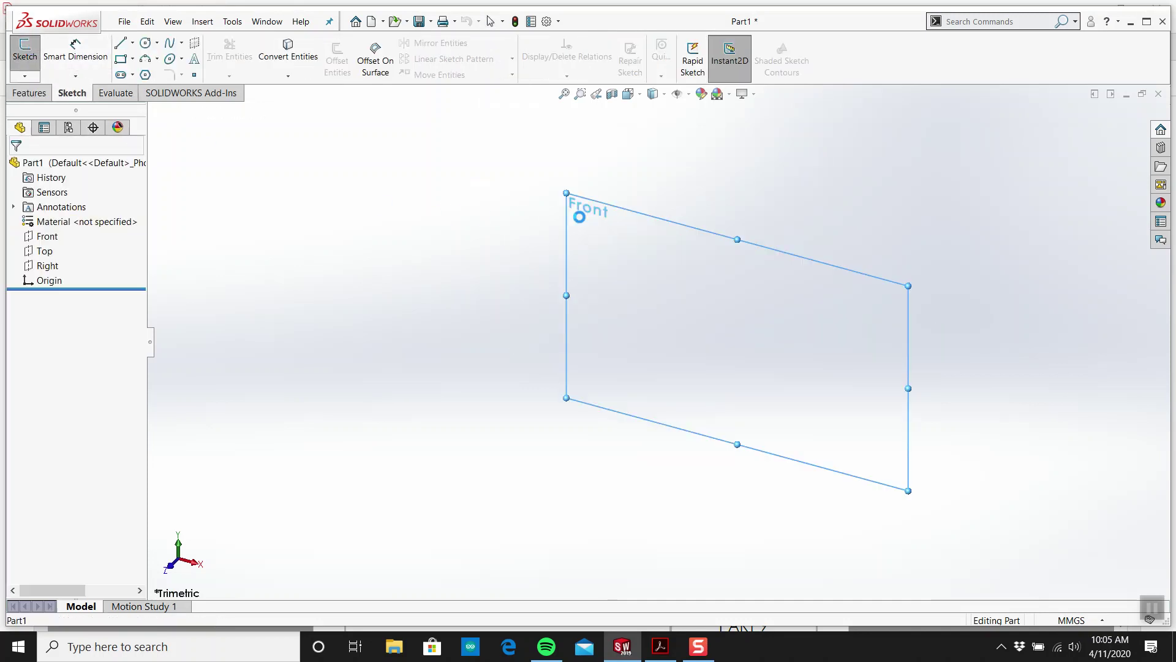
click(145, 42)
mouse_move(657, 341)
mouse_down()
mouse_move(530, 465)
mouse_move(541, 469)
mouse_up()
key(Escape)
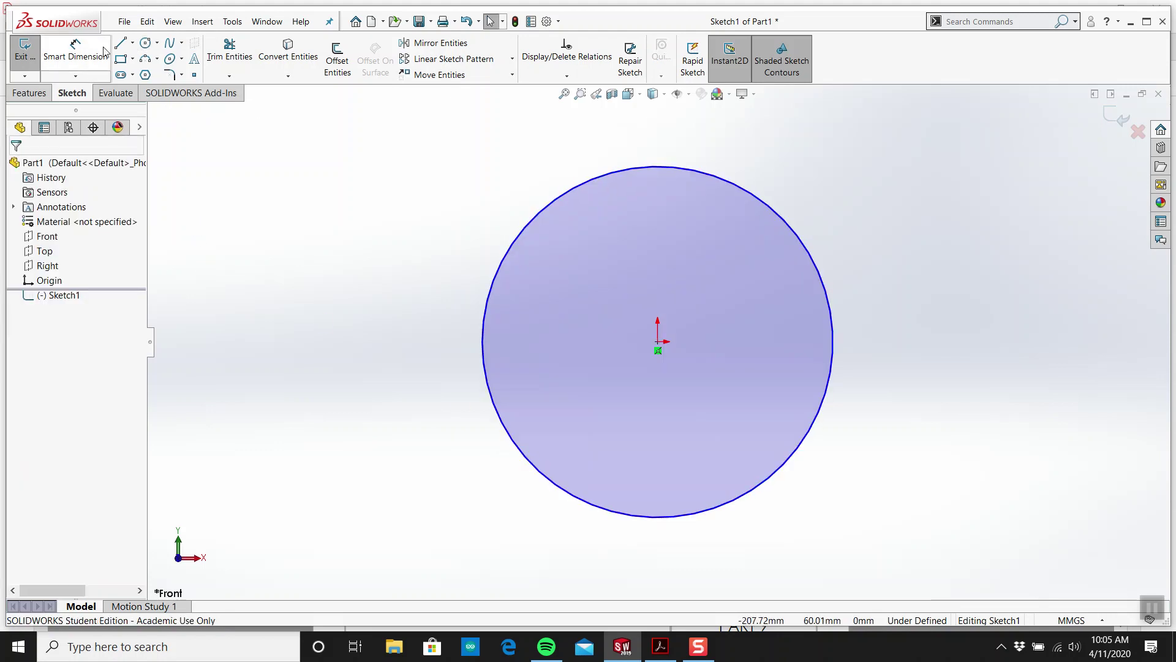
Dimension the circle to a 95 mm diameter
click(76, 49)
click(782, 220)
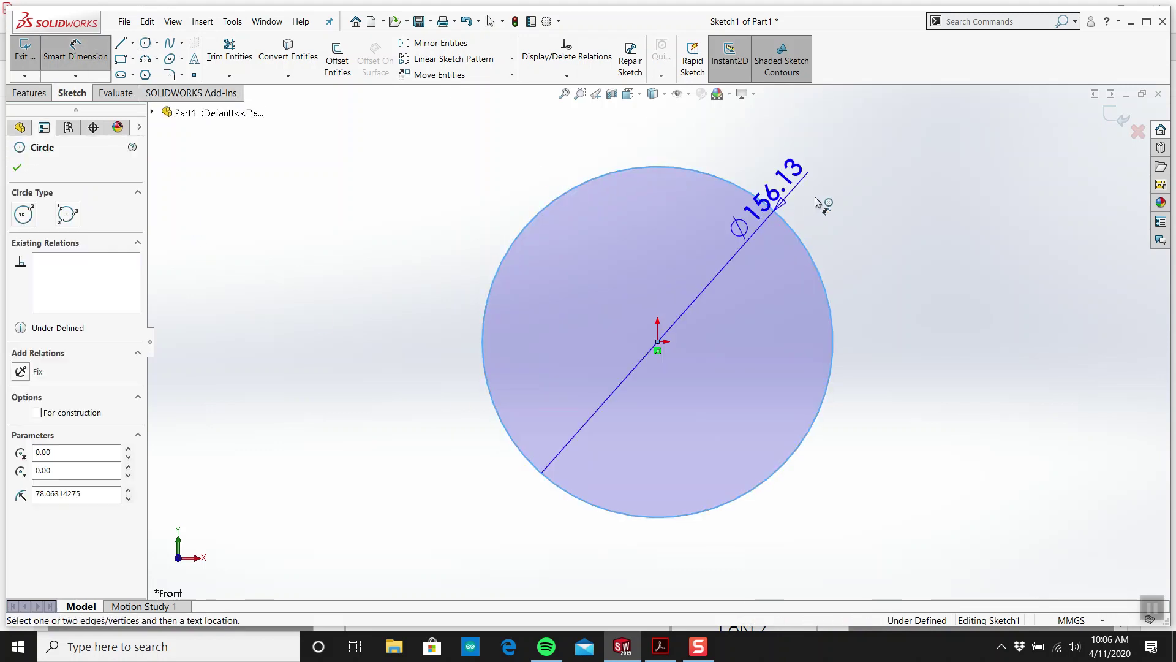
click(843, 188)
text(95)
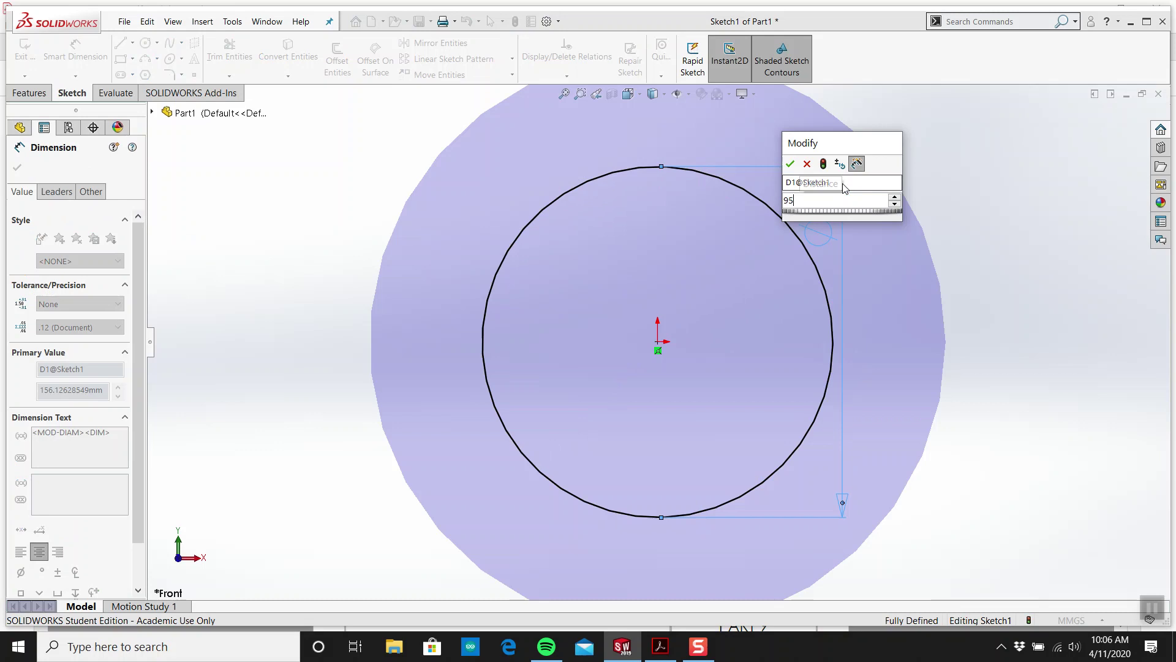
key(Return)
key(Escape)
drag(844, 184, 928, 328)
After checking the drawing, extrude the Ø95 circle 6 mm into a solid disc
click(660, 646)
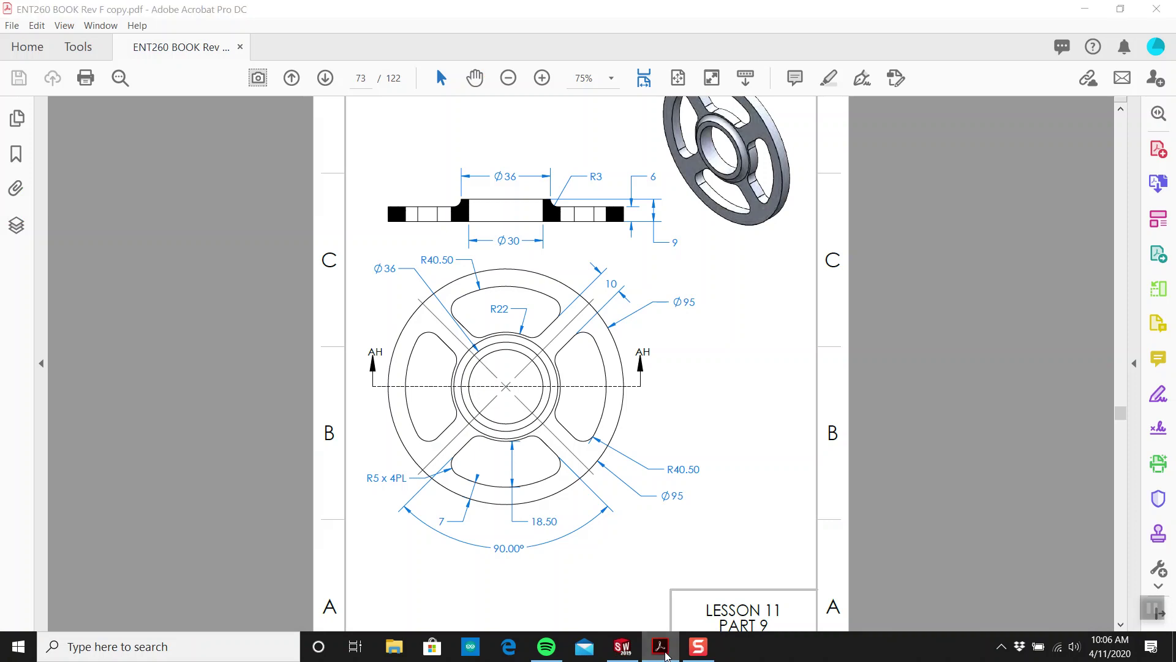
click(622, 647)
click(25, 54)
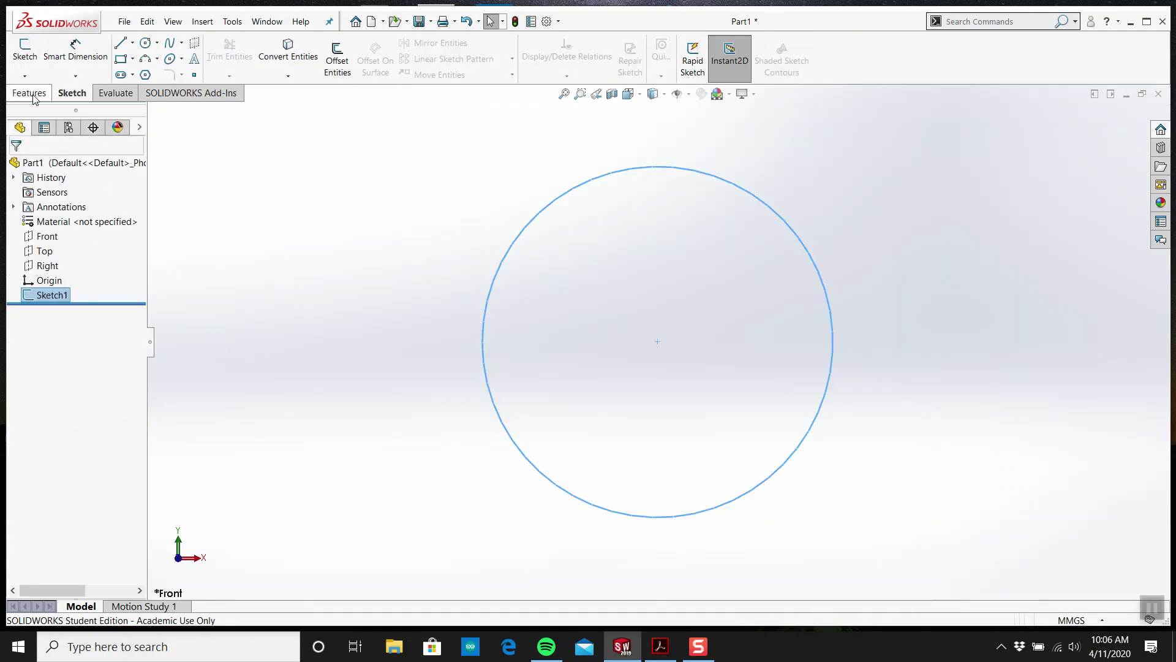
click(32, 61)
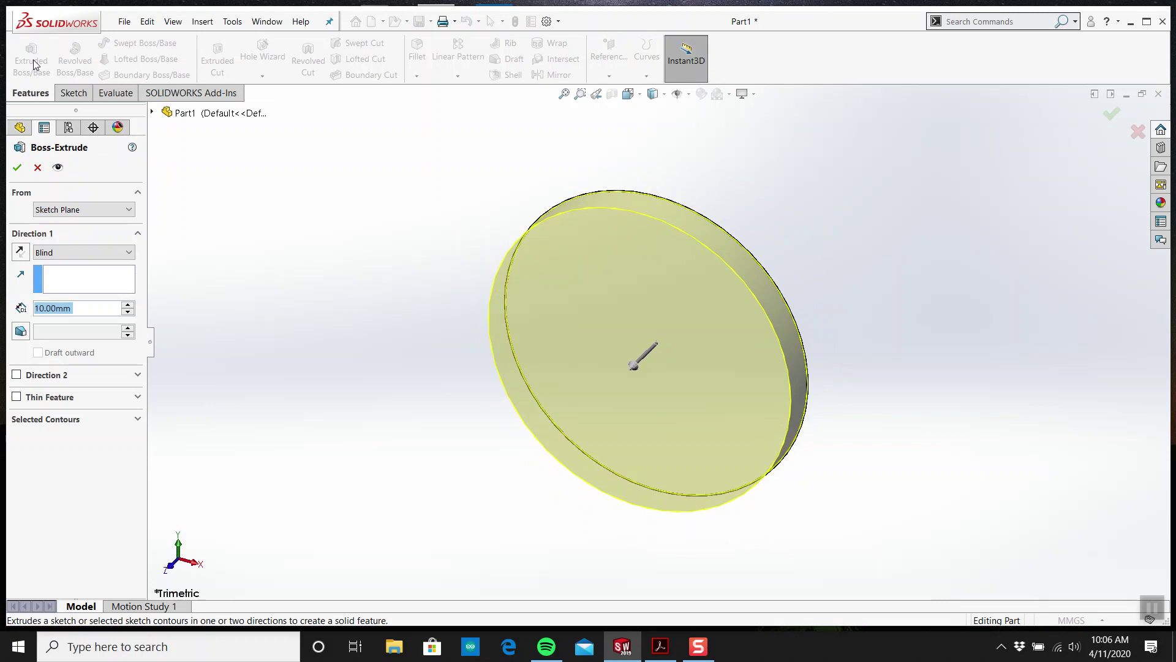
text(6)
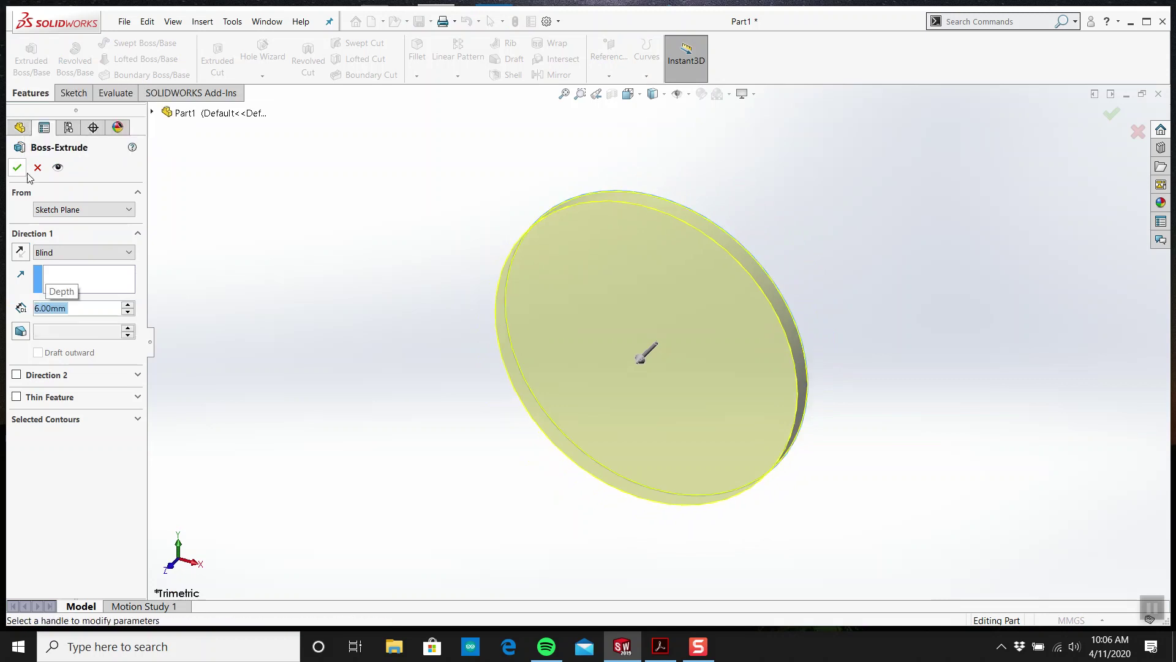
click(17, 168)
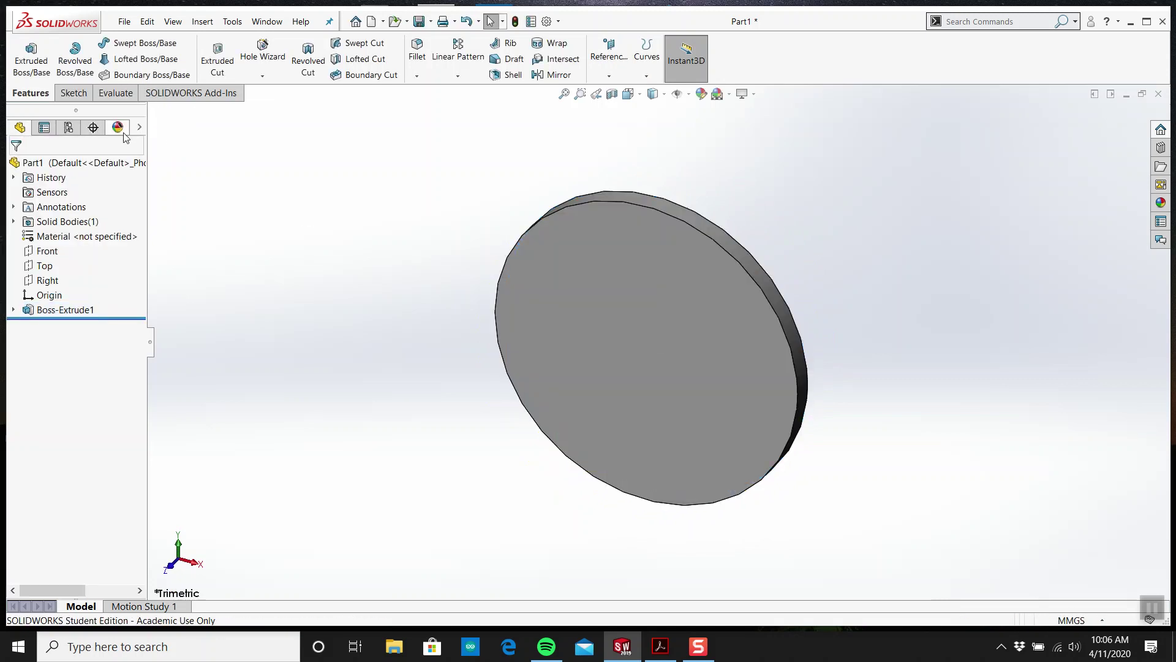
click(660, 646)
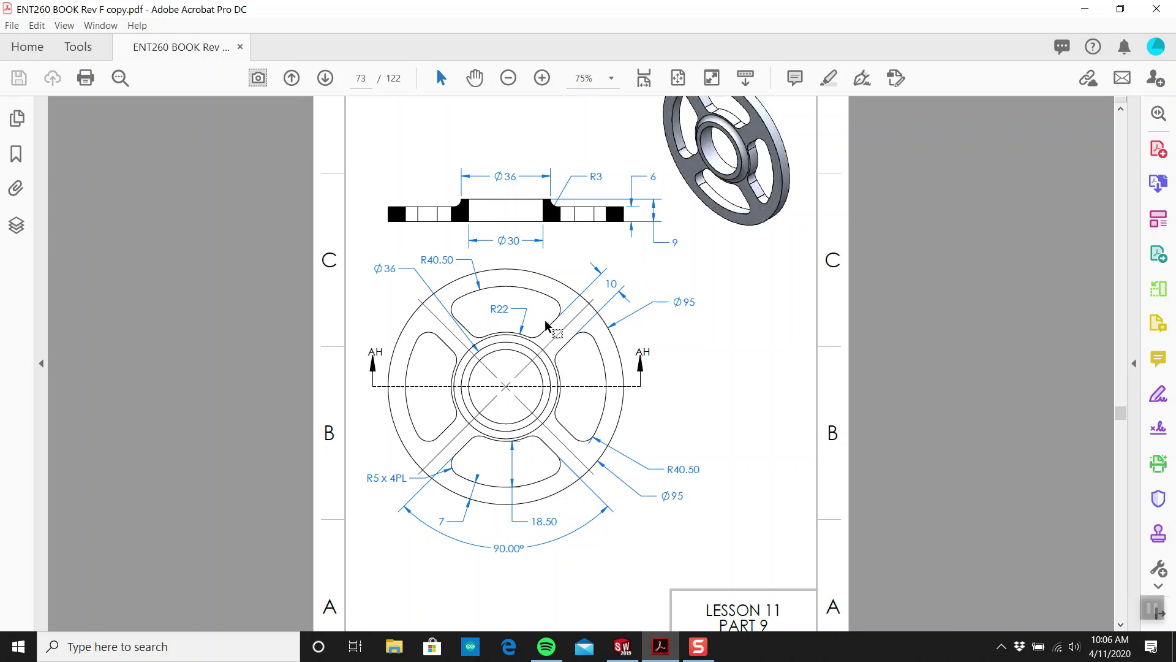
Zoom the drawing to recheck the hub dimensions, then return to the 6 mm disc
ctrl+scroll(486, 355, up, 1)
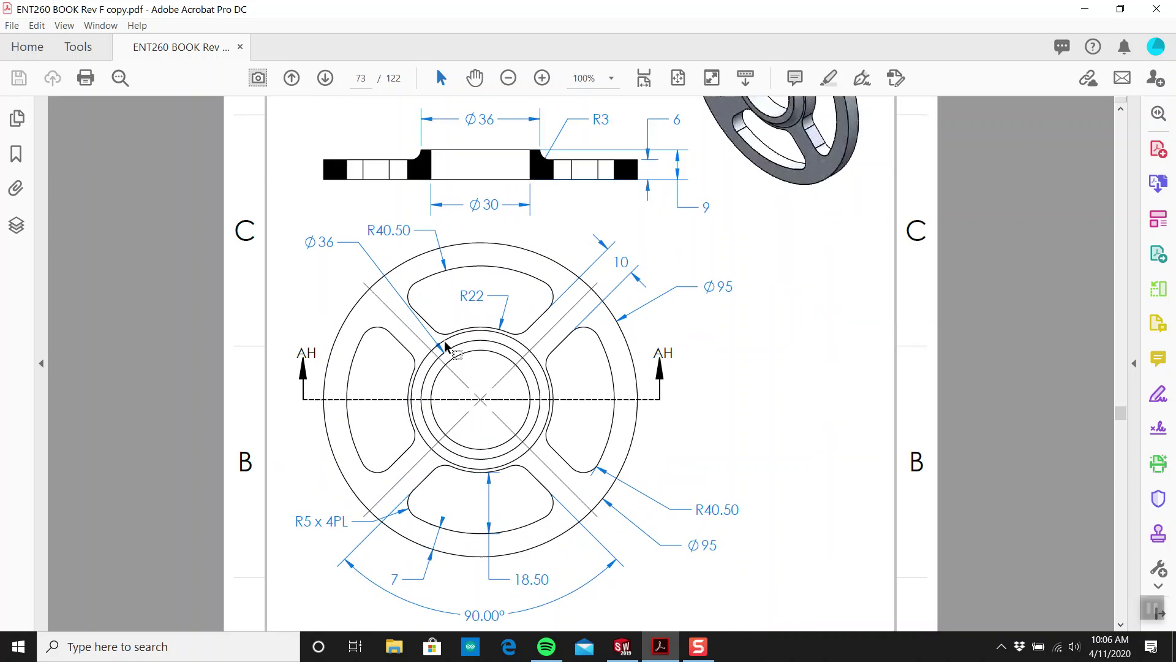
ctrl+scroll(445, 346, down, 1)
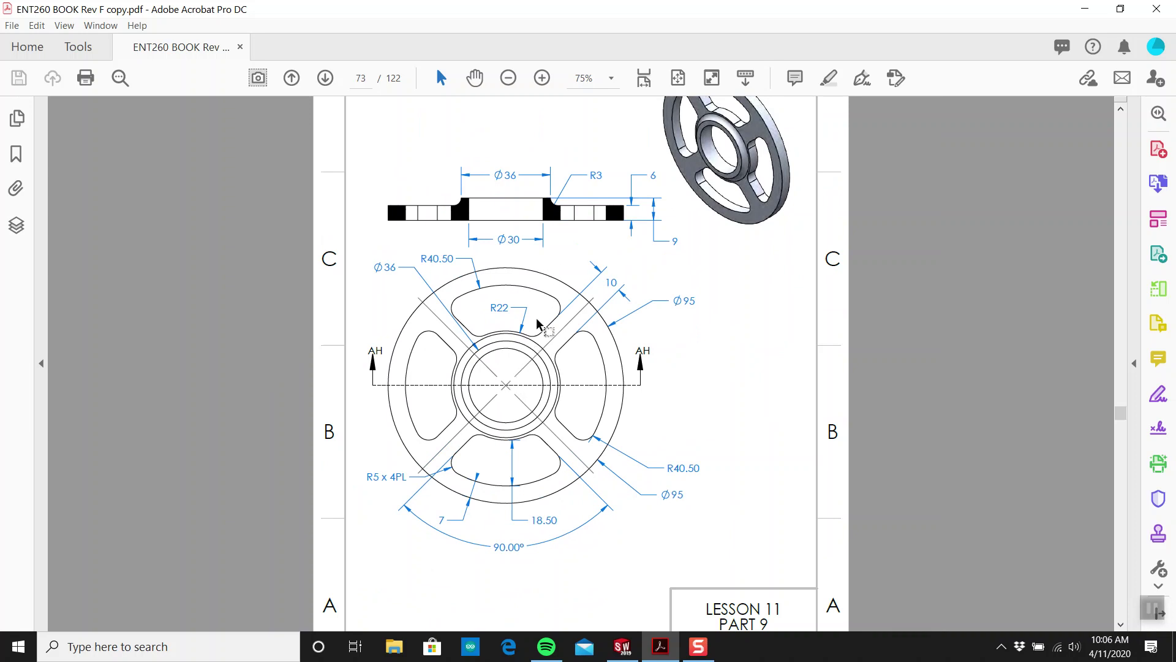
click(622, 646)
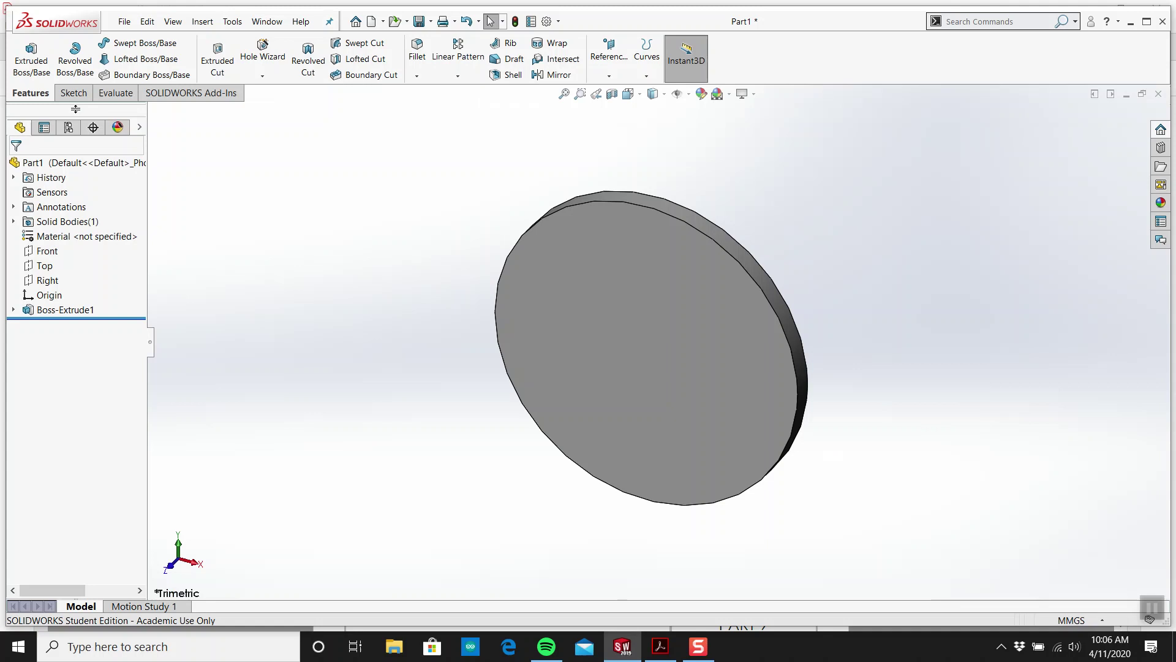
Sketch a circle centred on the origin on the disc's face
click(72, 93)
click(24, 49)
click(601, 248)
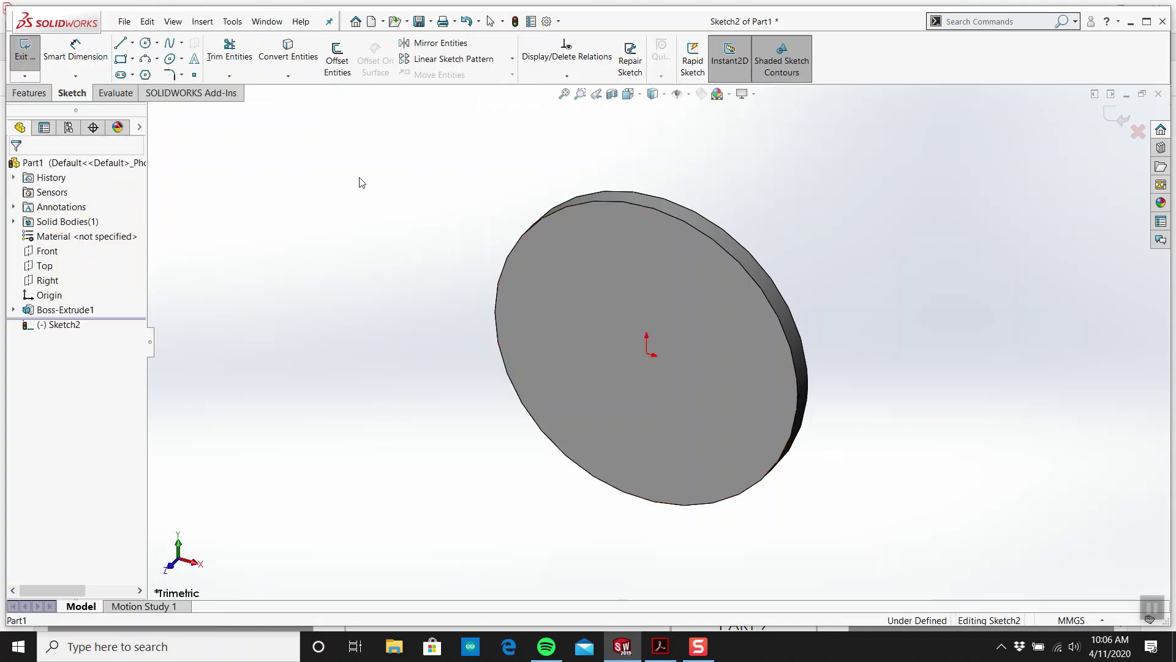
click(146, 42)
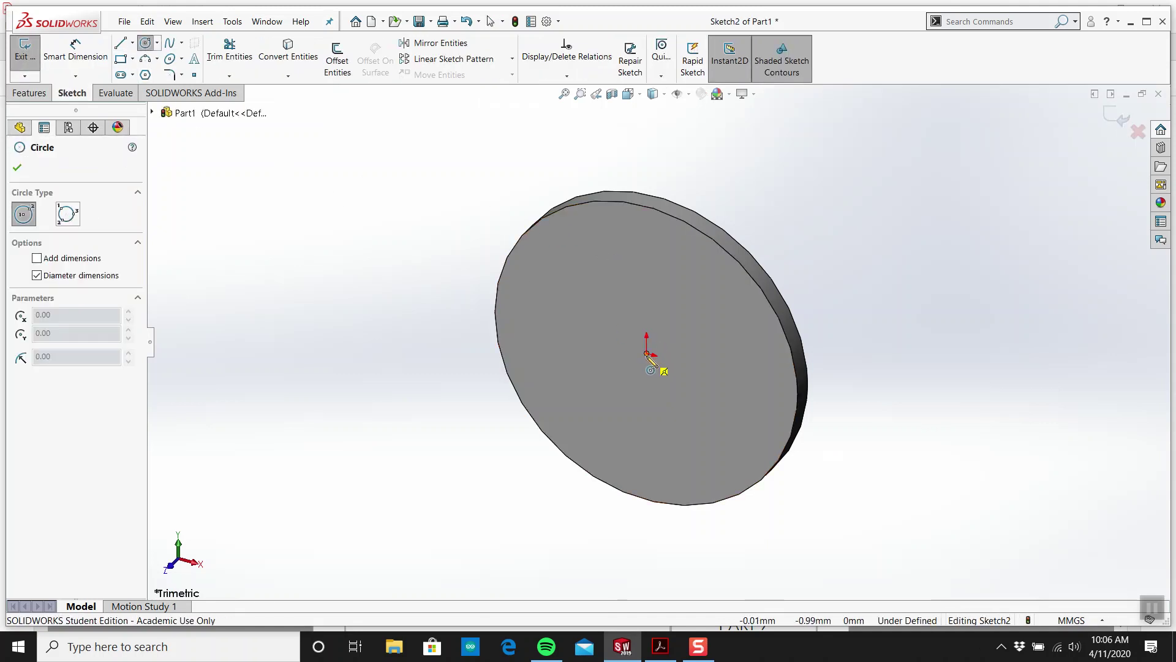
click(647, 354)
click(662, 404)
key(Escape)
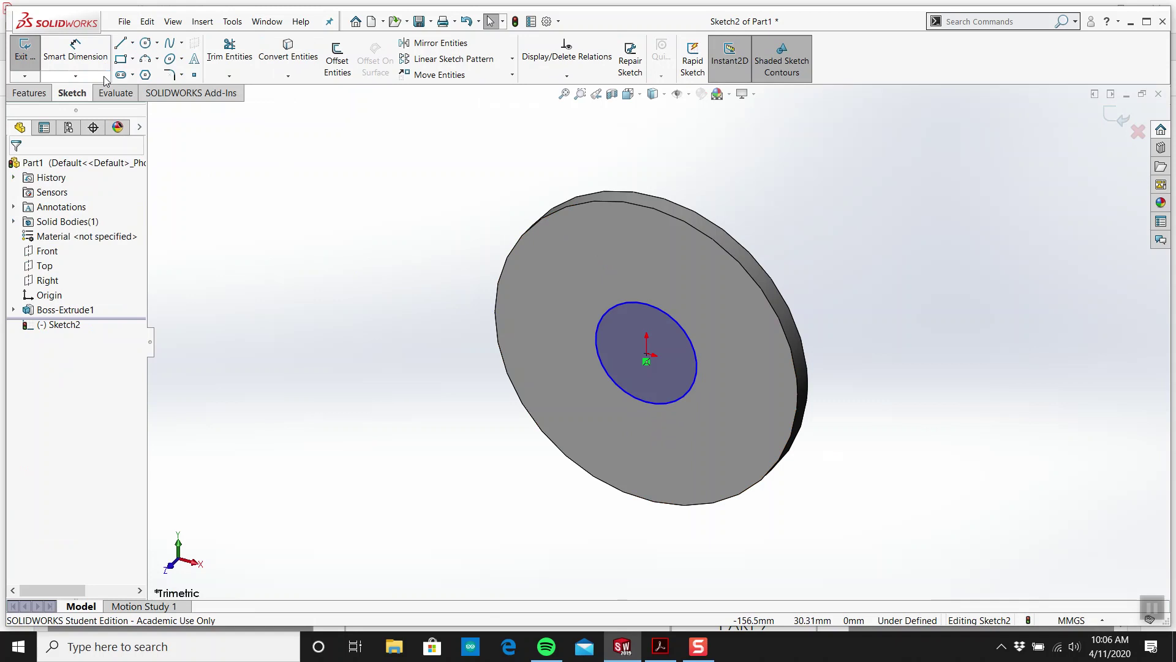
Dimension the circle to 36 mm diameter and compare it with the drawing
click(76, 49)
click(637, 304)
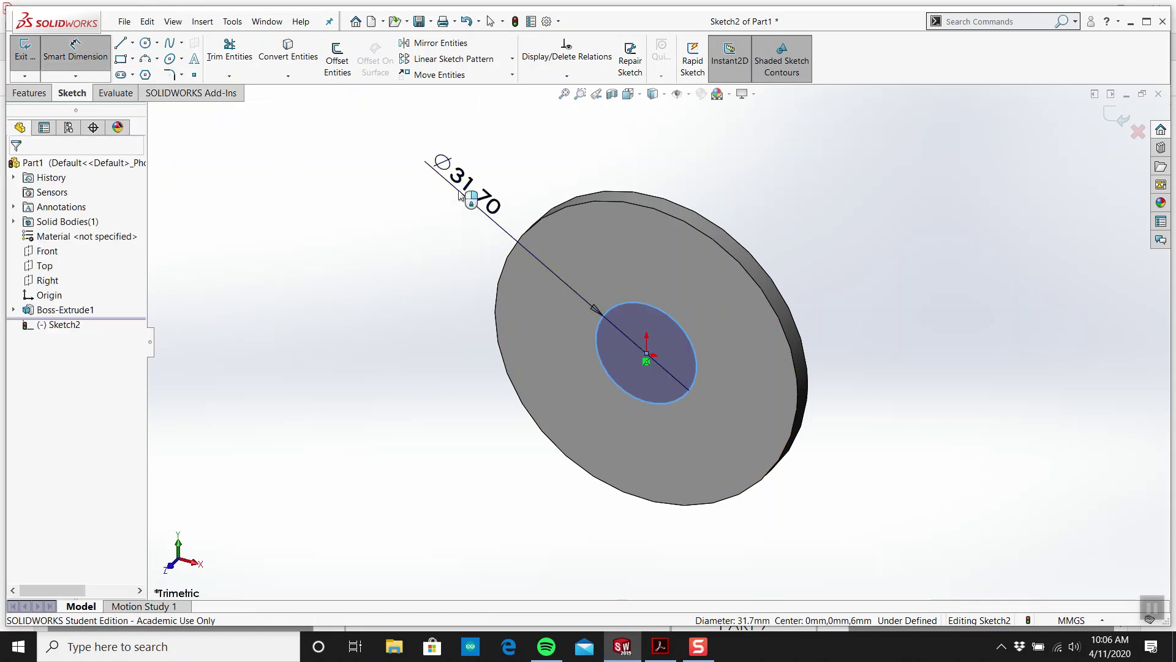
click(460, 195)
text(36)
key(Return)
key(Escape)
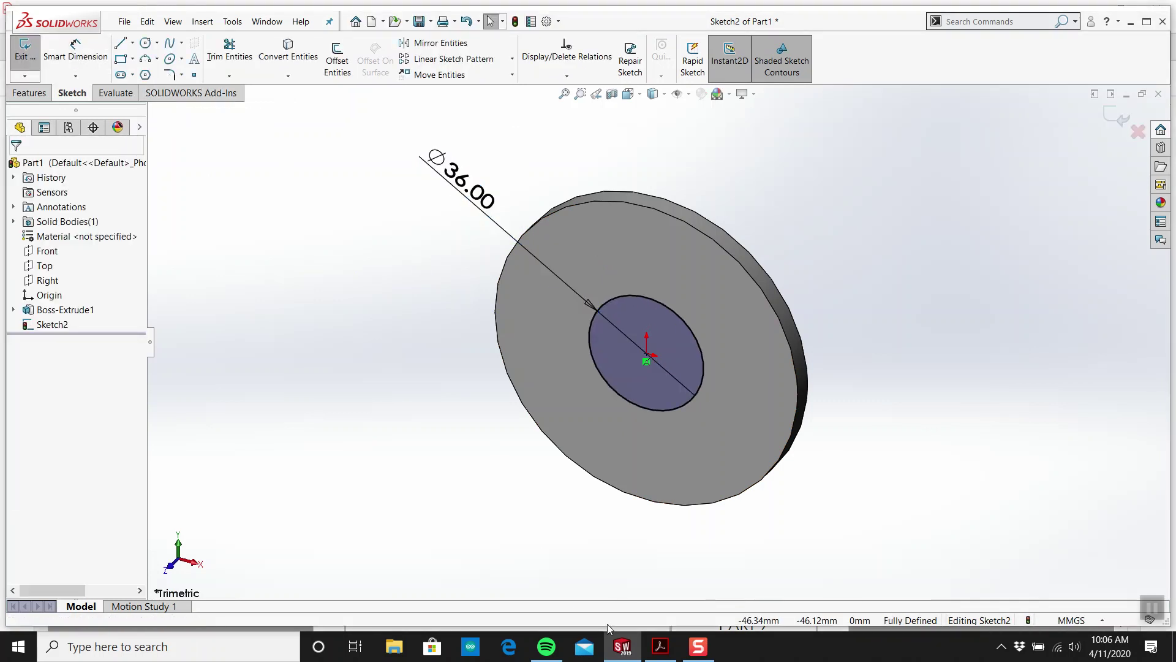
click(619, 650)
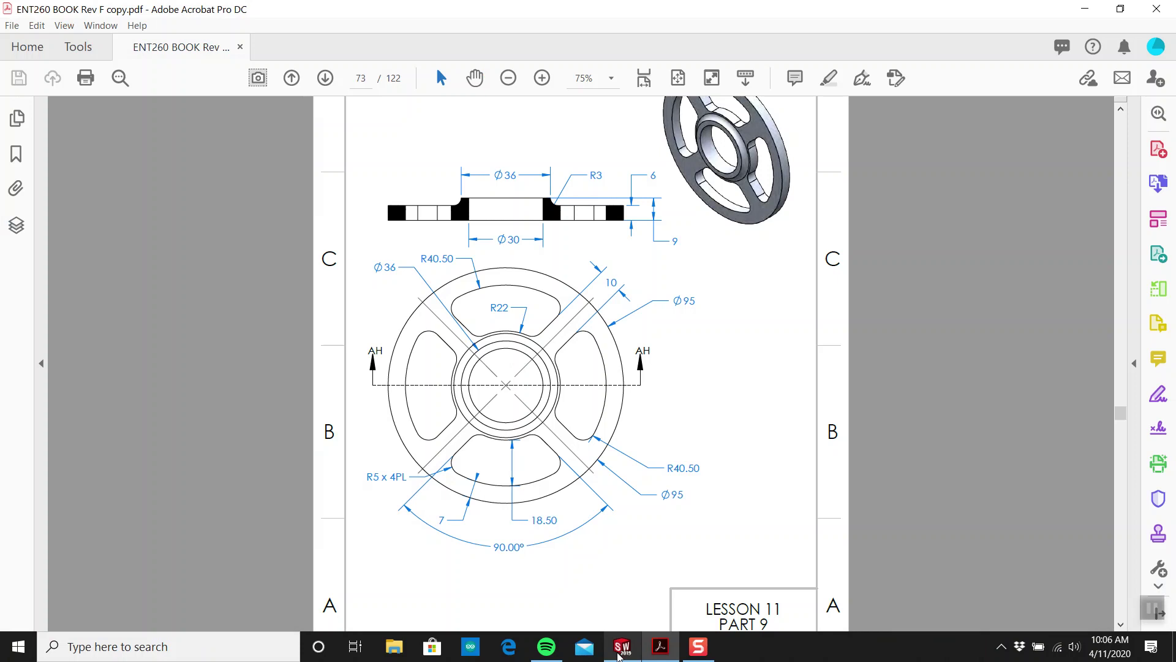
click(620, 649)
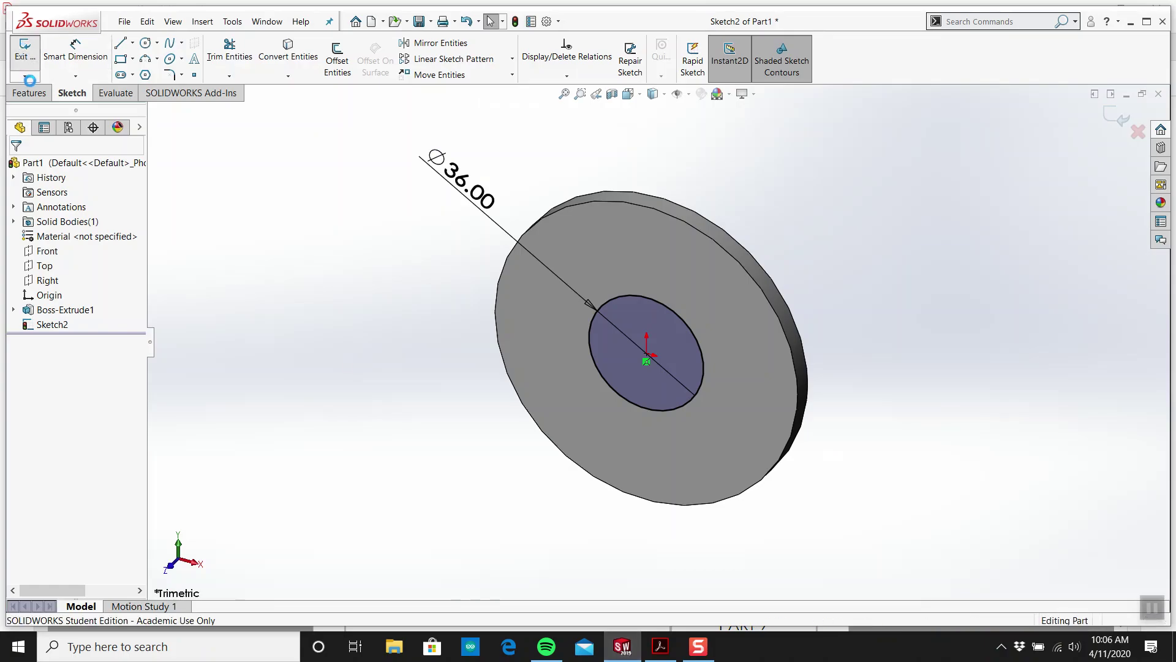
Extrude the Ø36 circle 3 mm to form the hub boss
click(27, 76)
click(31, 58)
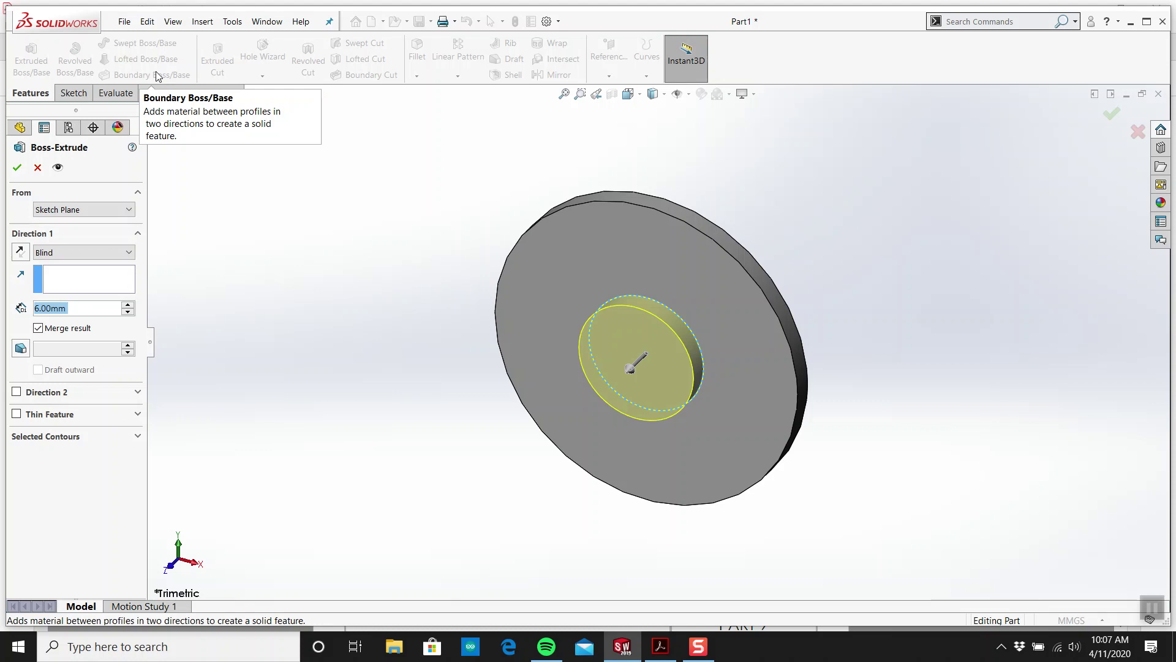
text(3)
key(Return)
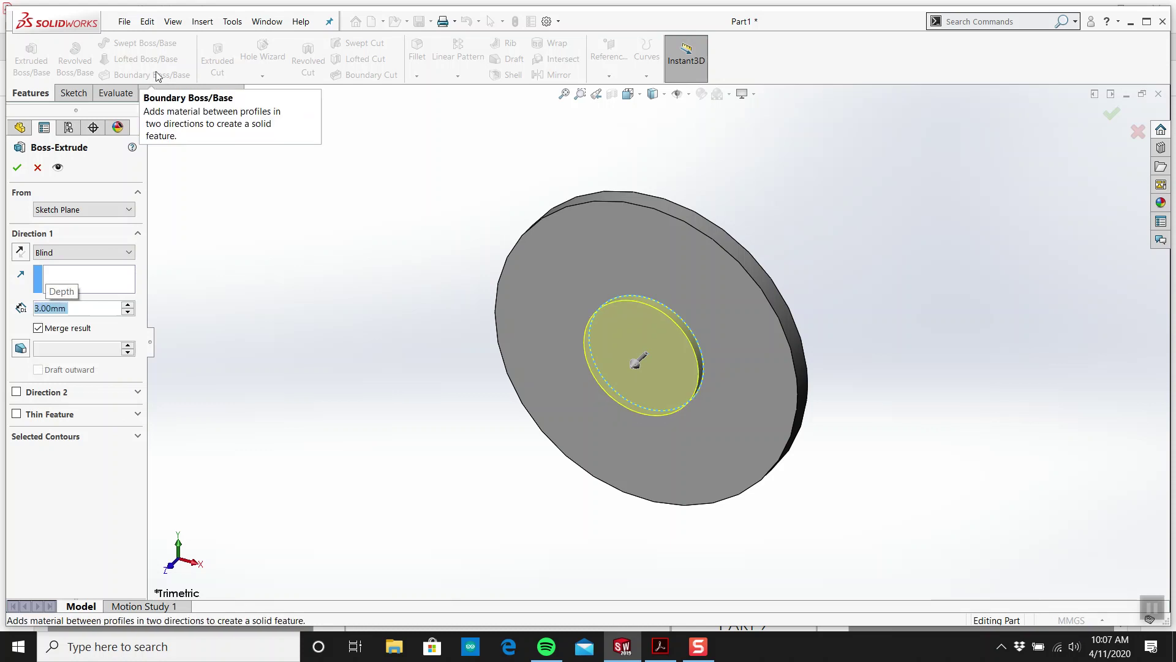
click(16, 169)
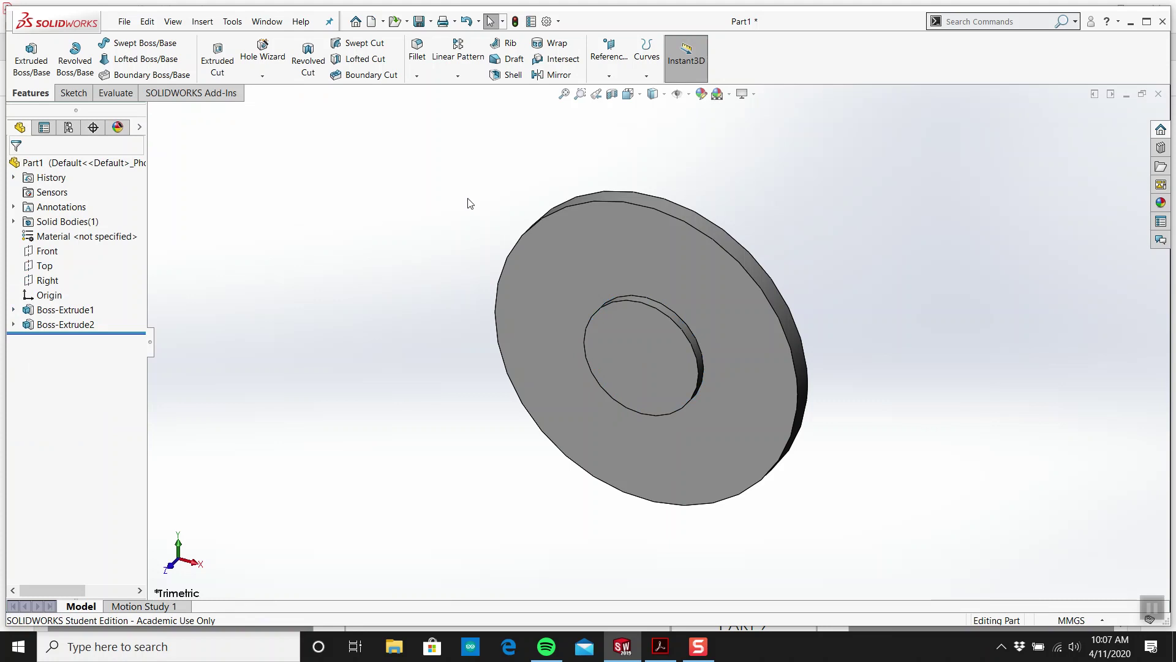
click(666, 649)
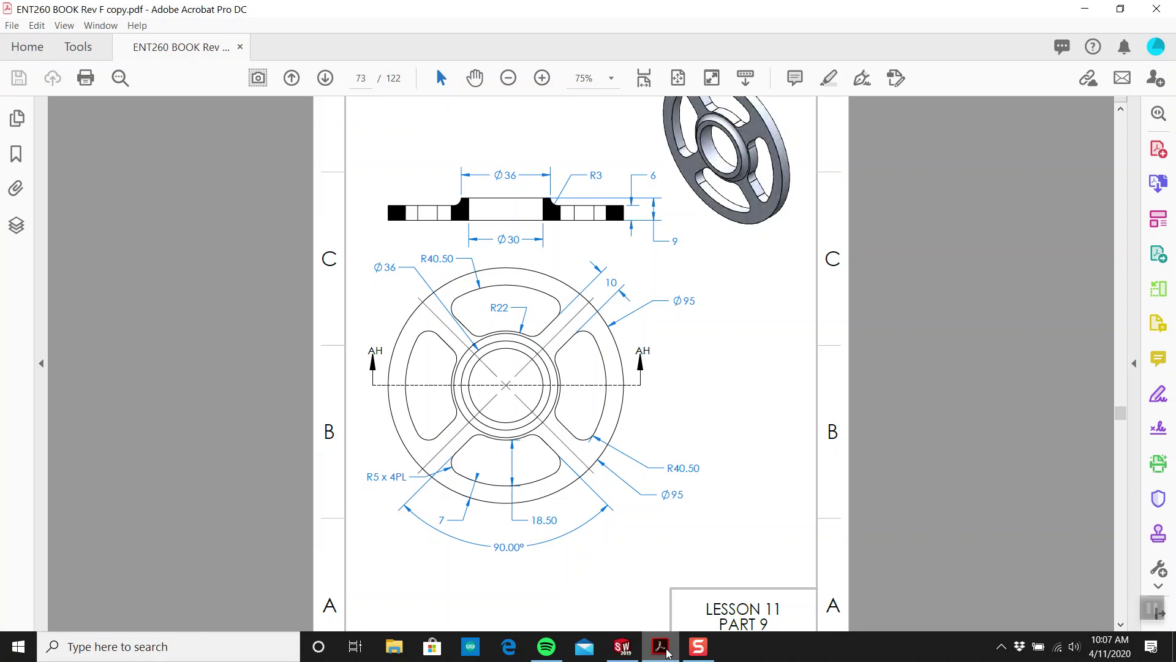
Sketch a circle centred on the origin on the hub's face
click(666, 650)
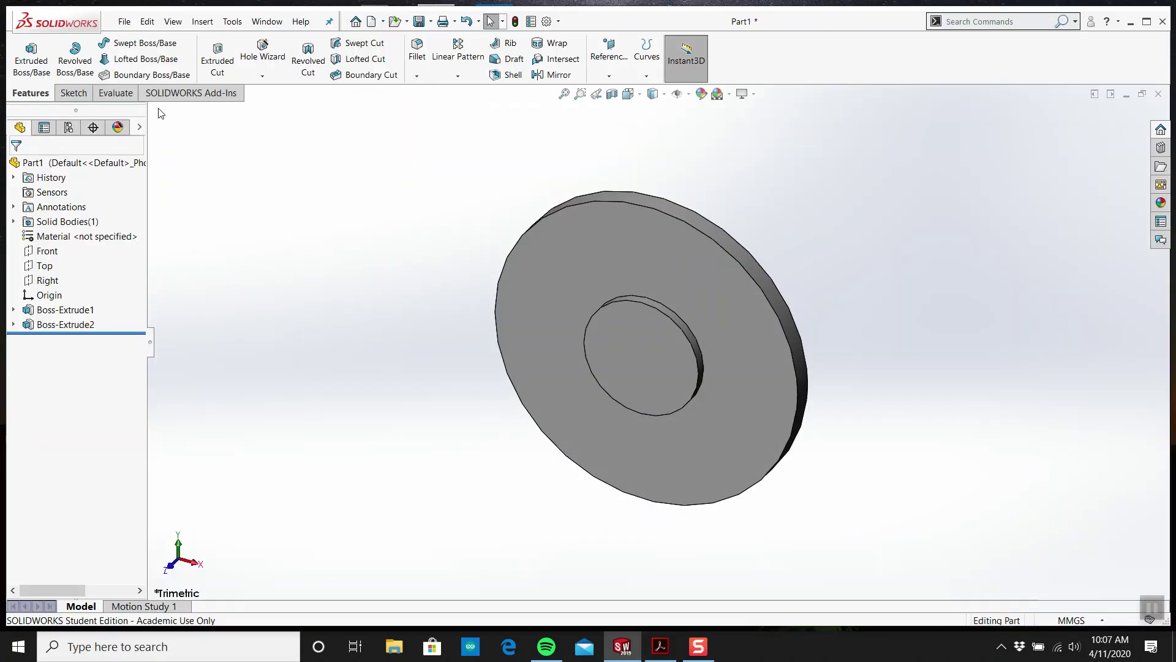
click(72, 92)
click(25, 52)
click(648, 366)
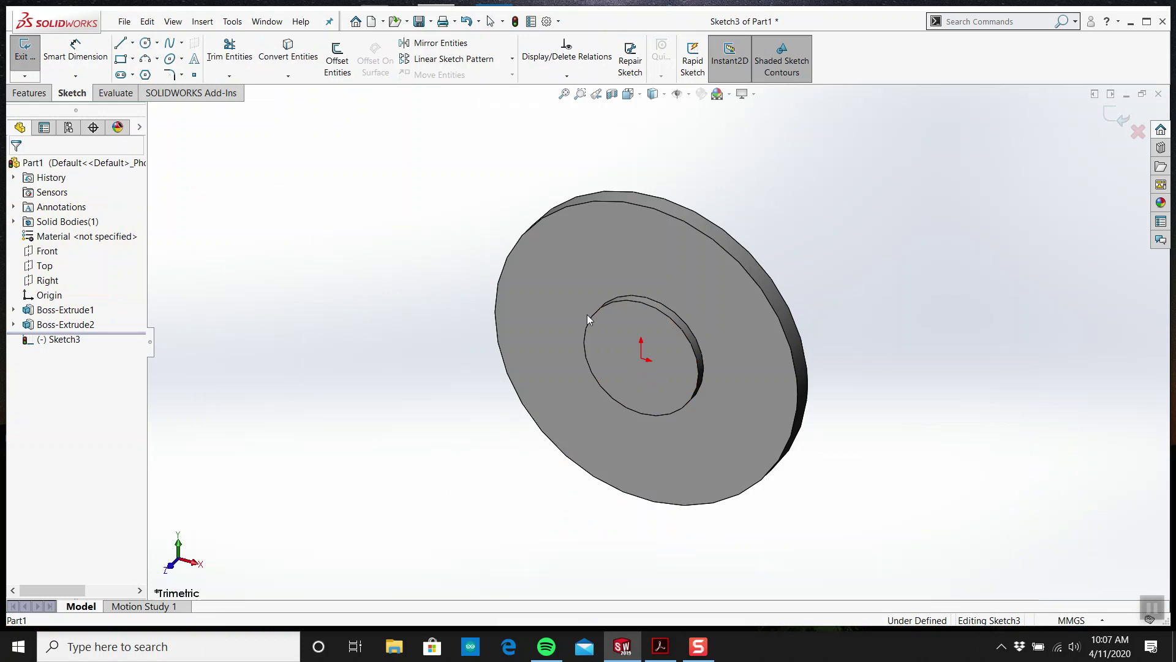
key(c)
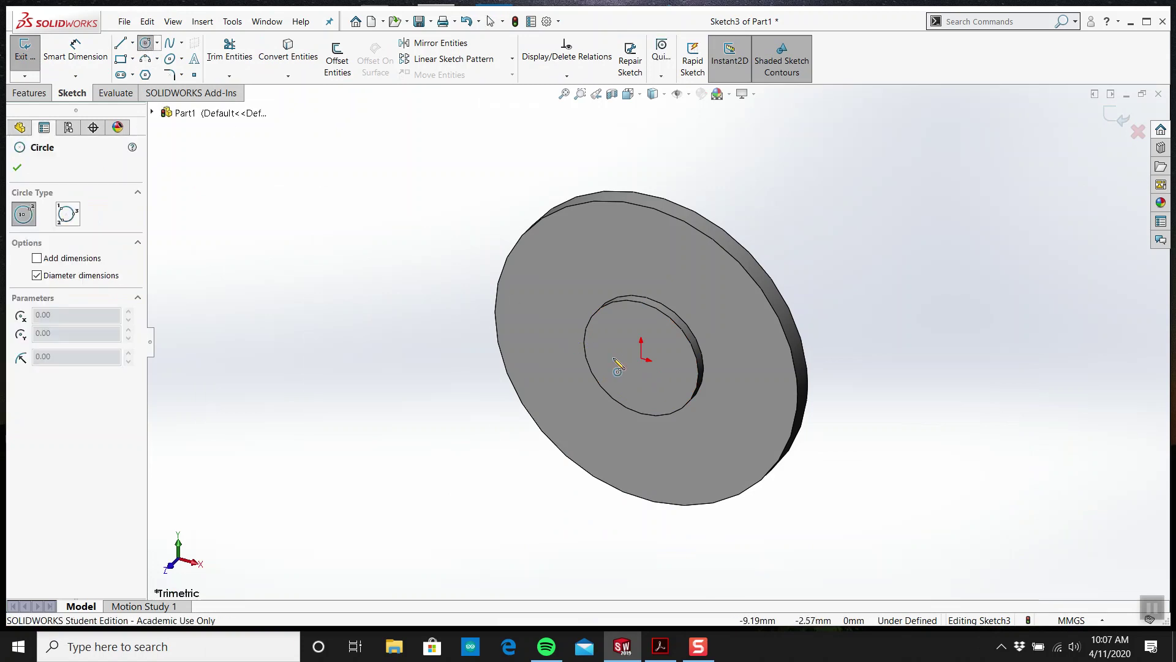
click(641, 360)
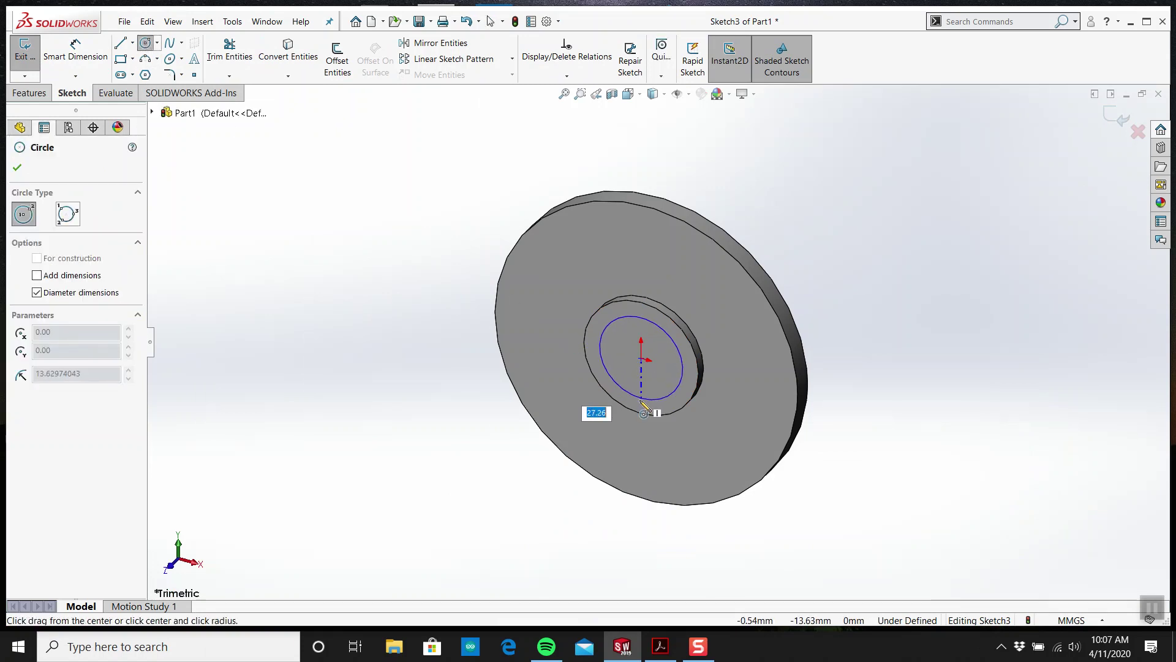
click(650, 398)
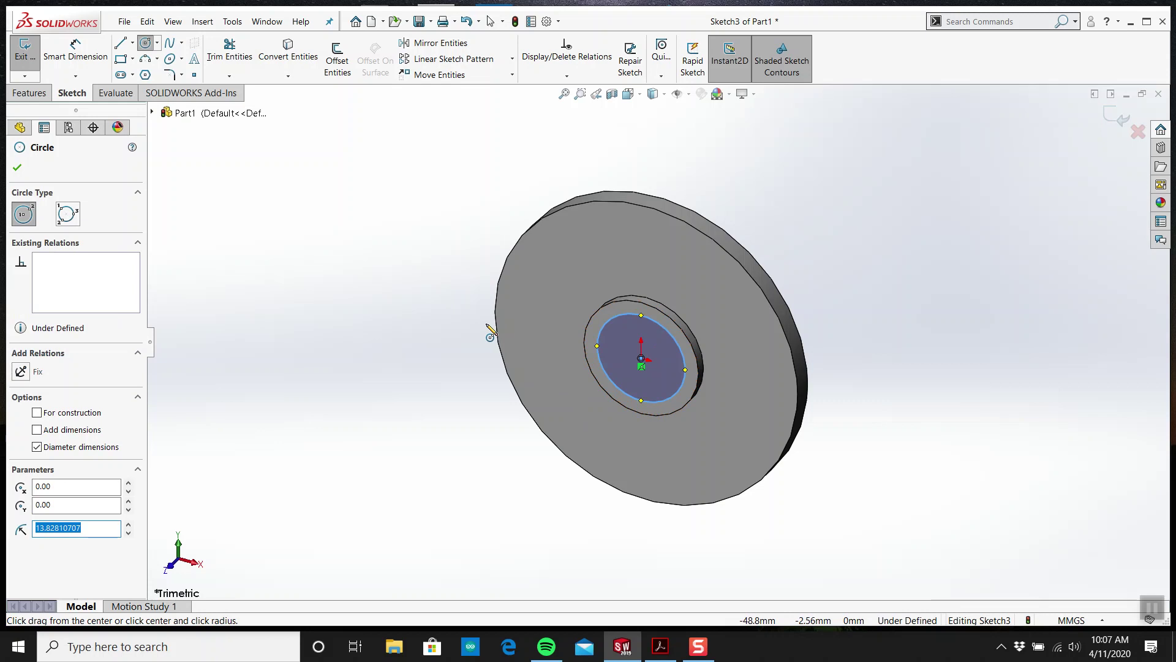
Dimension the hub circle to a 30 mm diameter
click(75, 50)
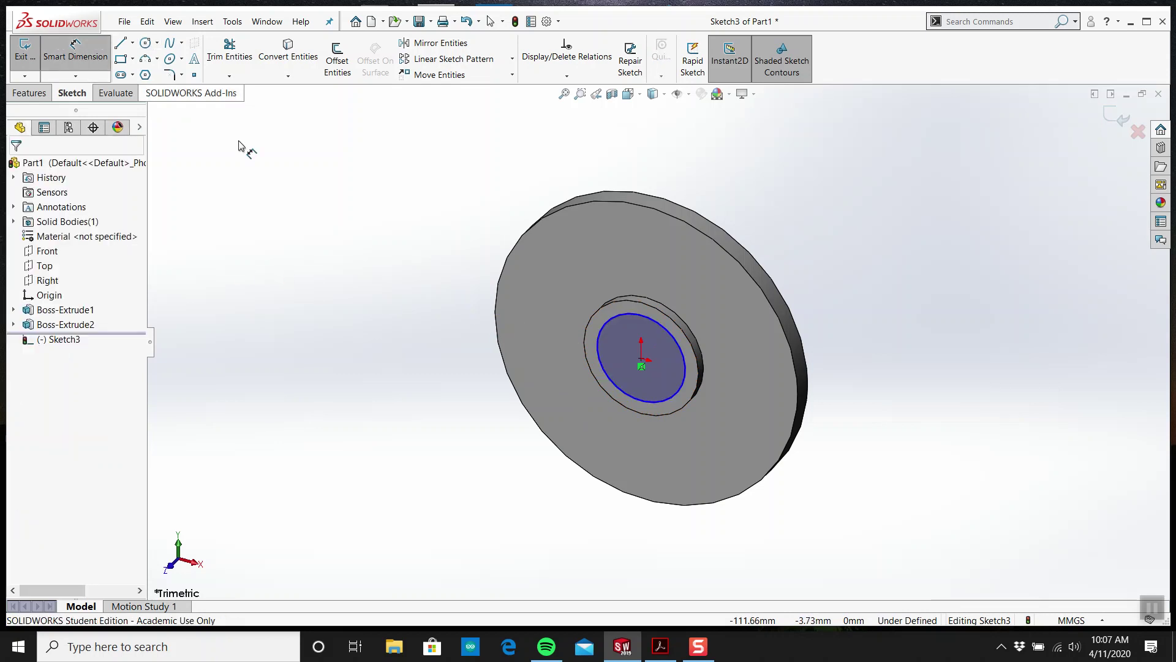
click(659, 320)
click(760, 208)
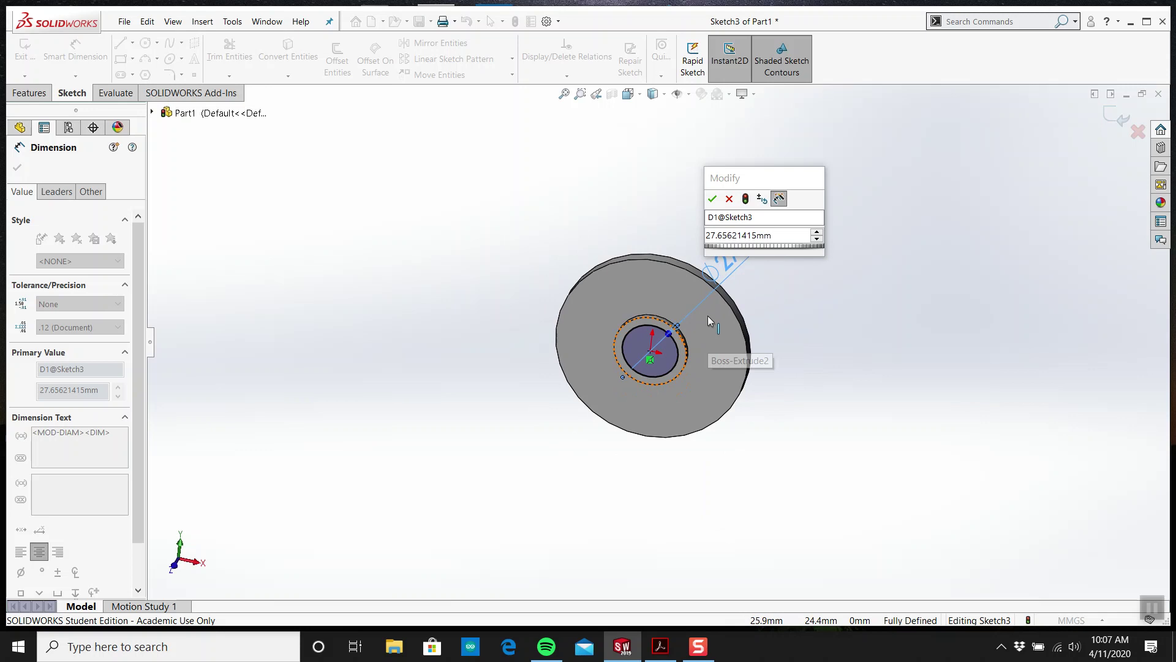
click(779, 236)
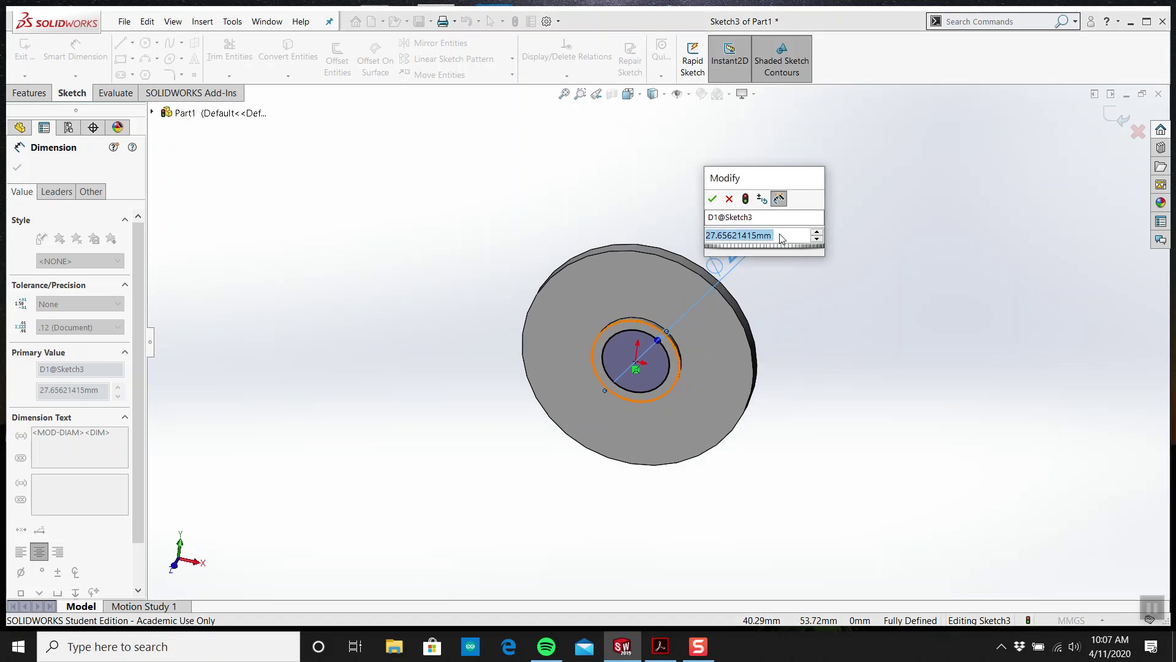
text(30)
key(Return)
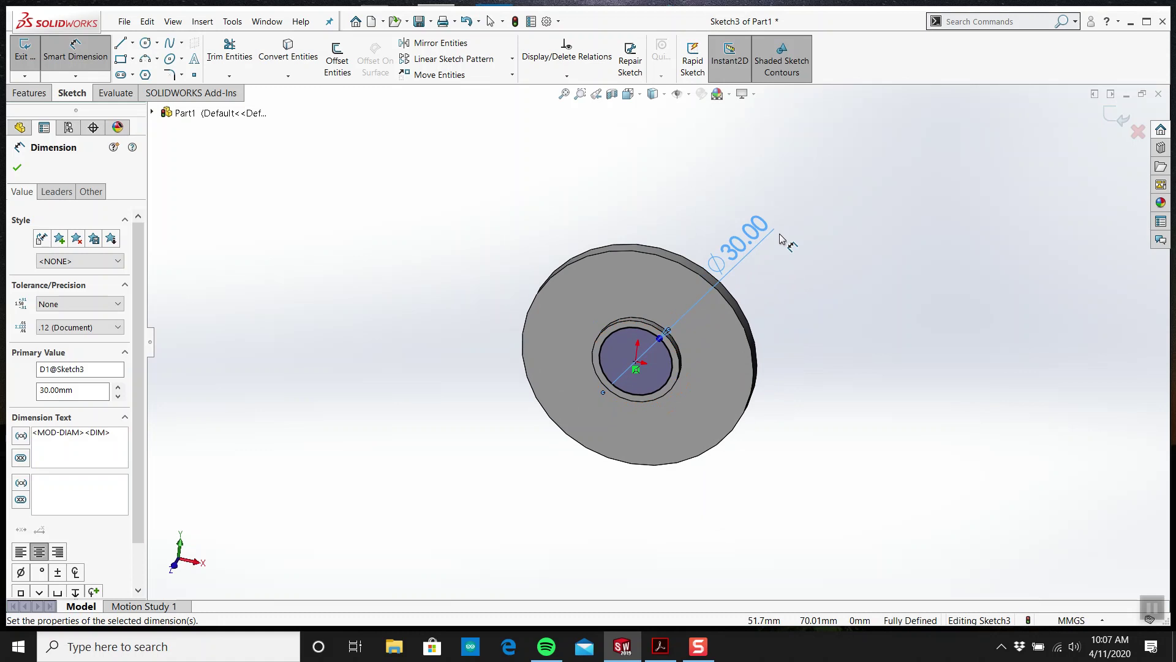
Extrude-cut the Ø30 circle Through All to make the bore, then check the drawing
key(Escape)
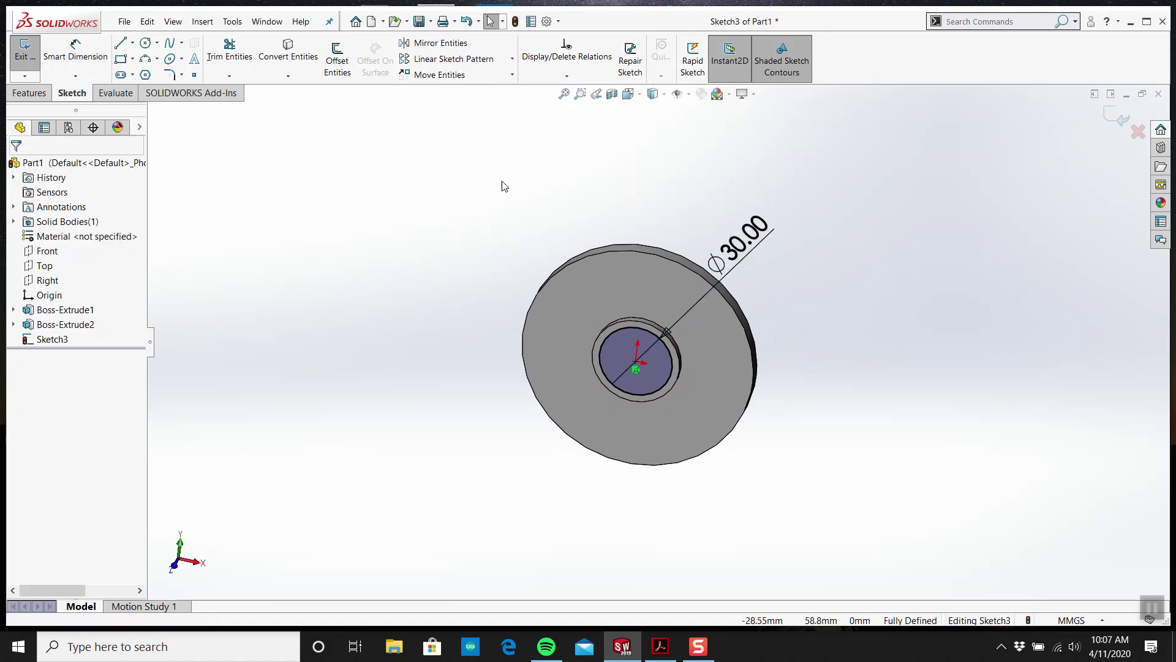
click(31, 92)
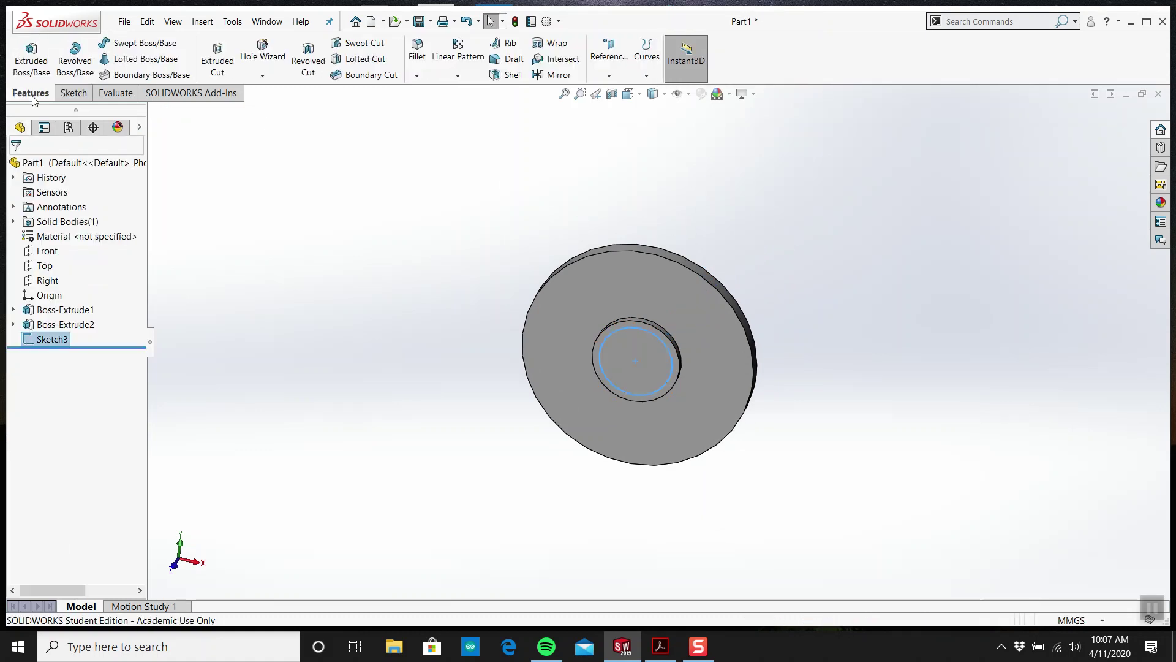
click(218, 60)
click(89, 254)
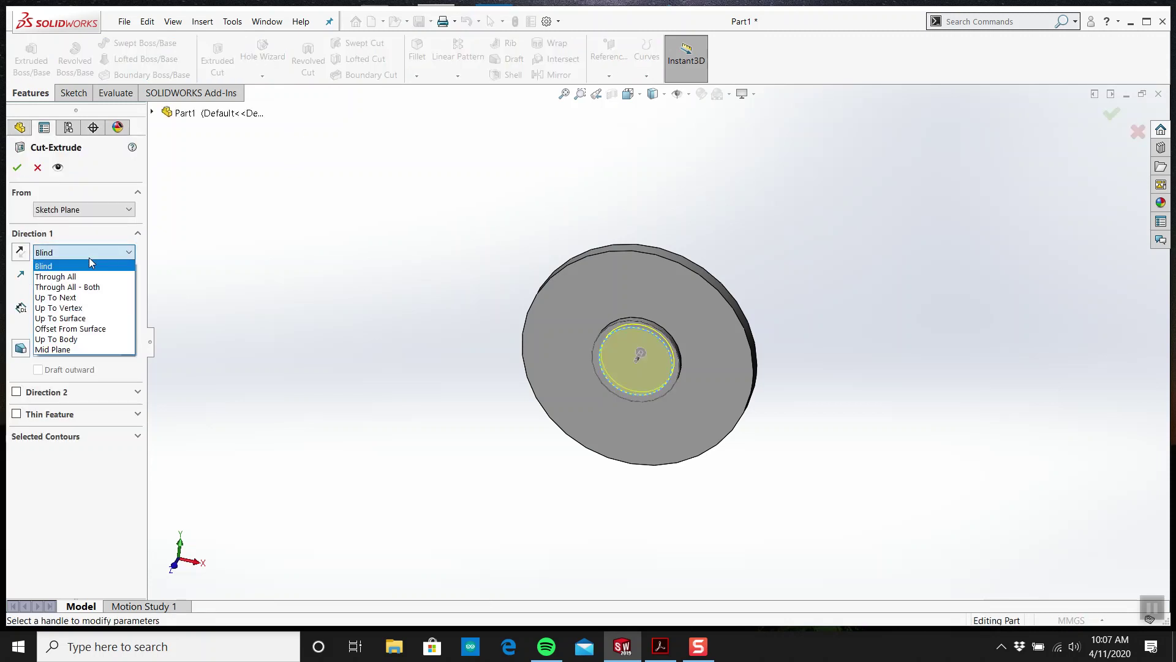
click(55, 265)
click(17, 168)
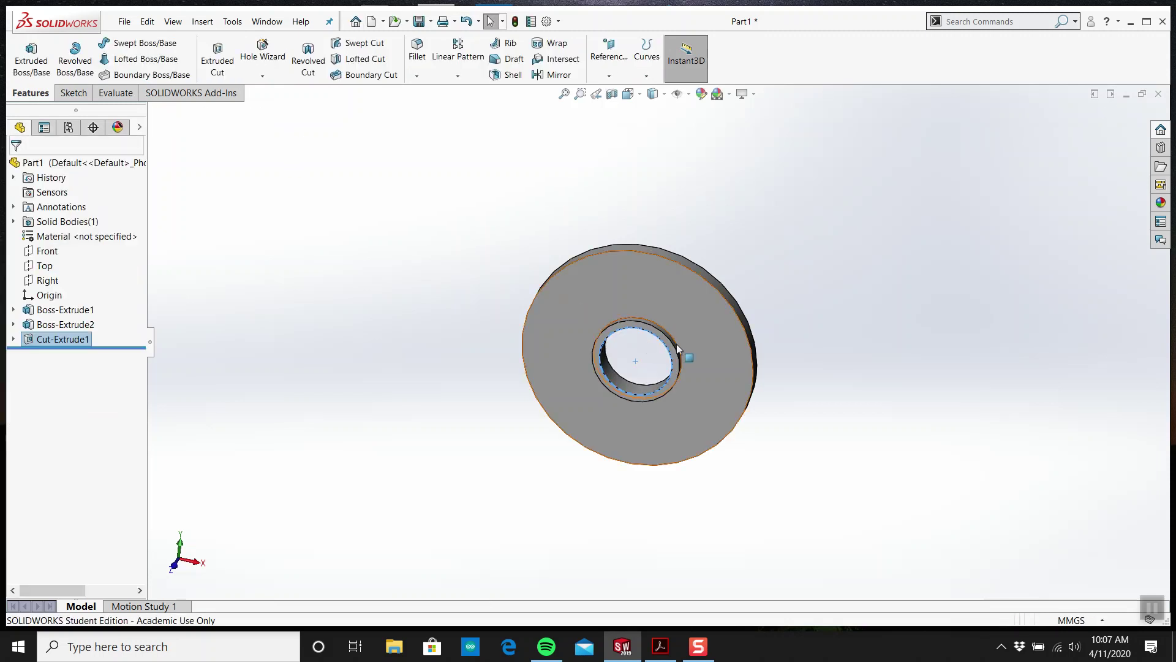
click(658, 650)
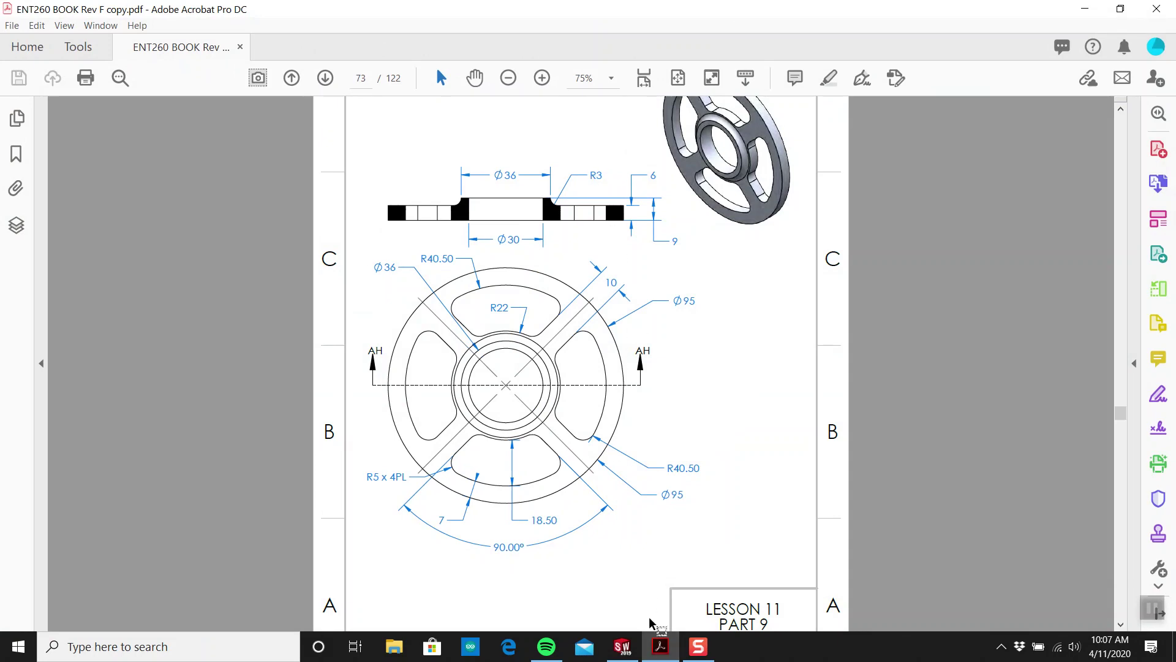
click(621, 646)
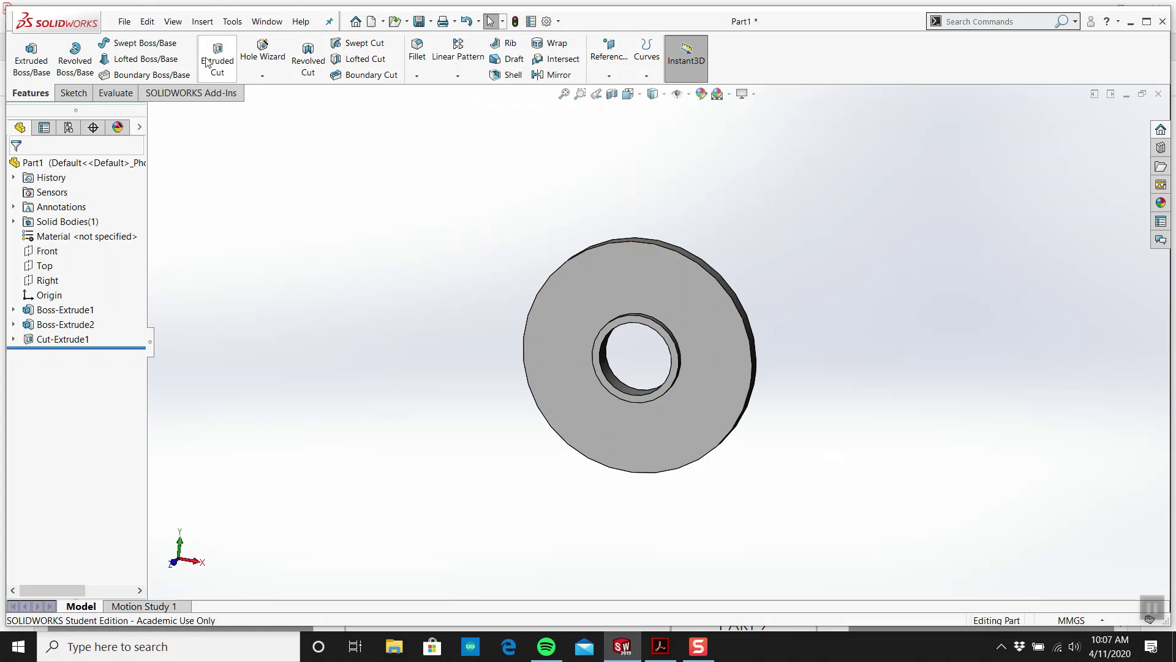
Apply a 3 mm fillet to the edge where the hub meets the disc
click(416, 53)
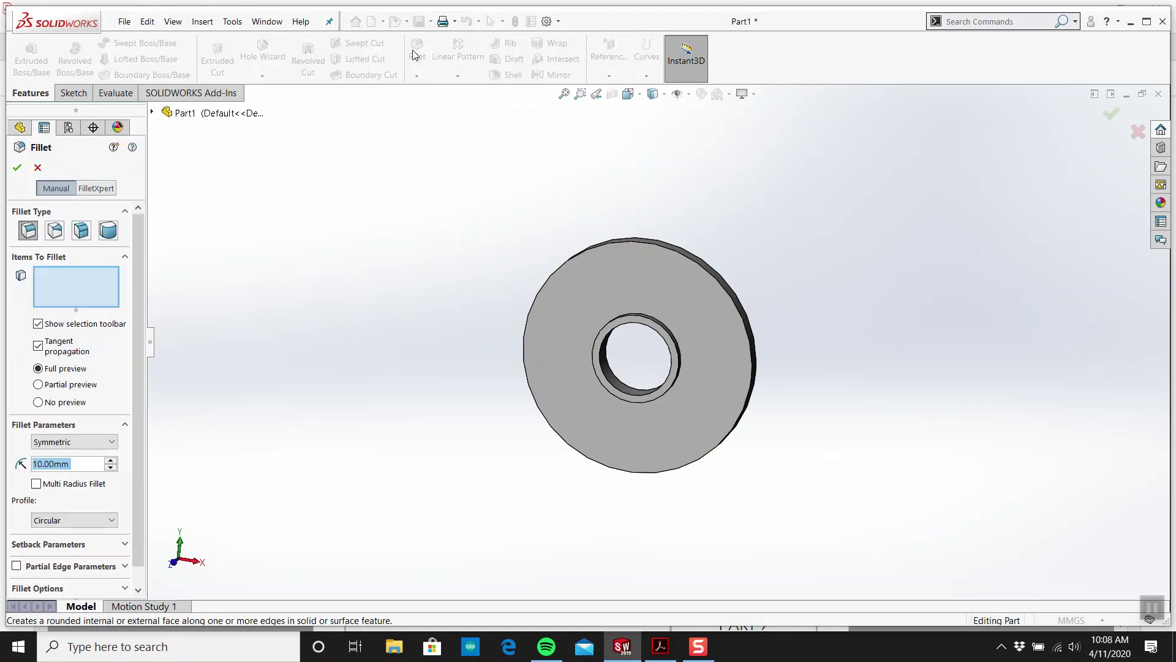
text(3)
key(Return)
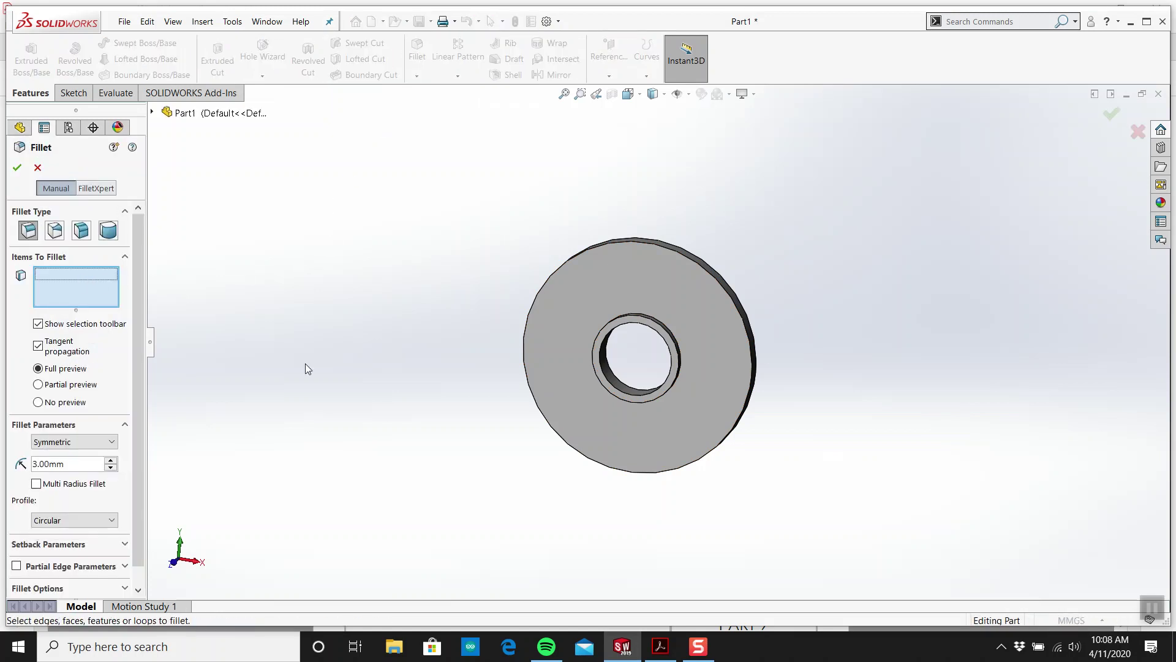
middle_drag(305, 363, 472, 289)
scroll(638, 388, down, 5)
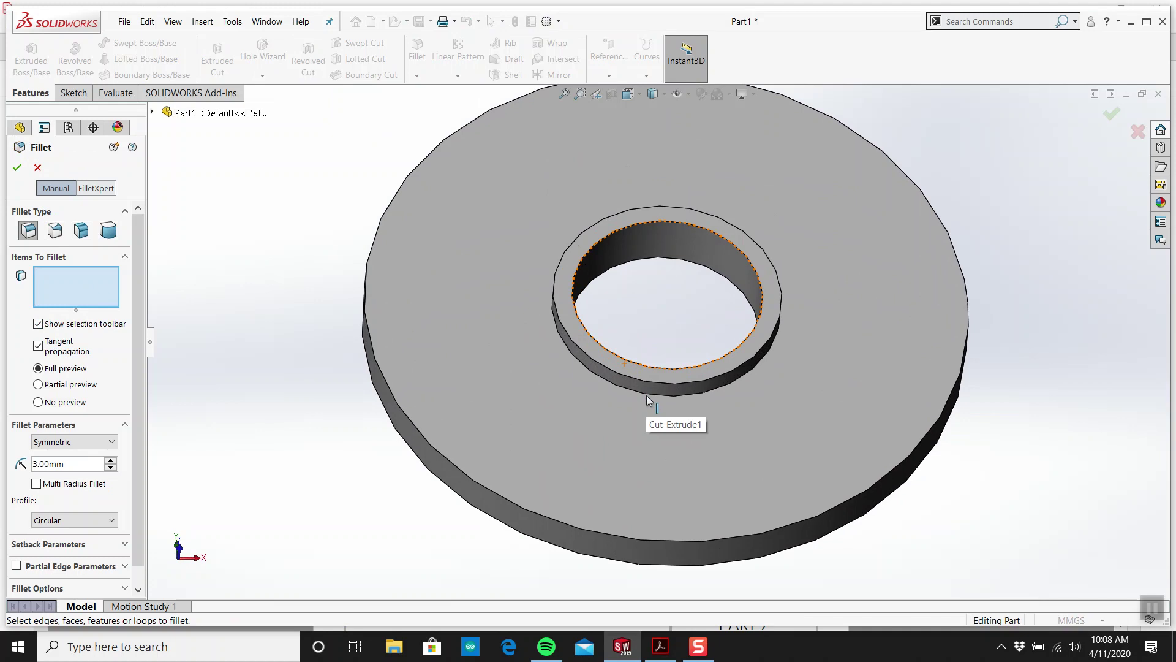
click(647, 395)
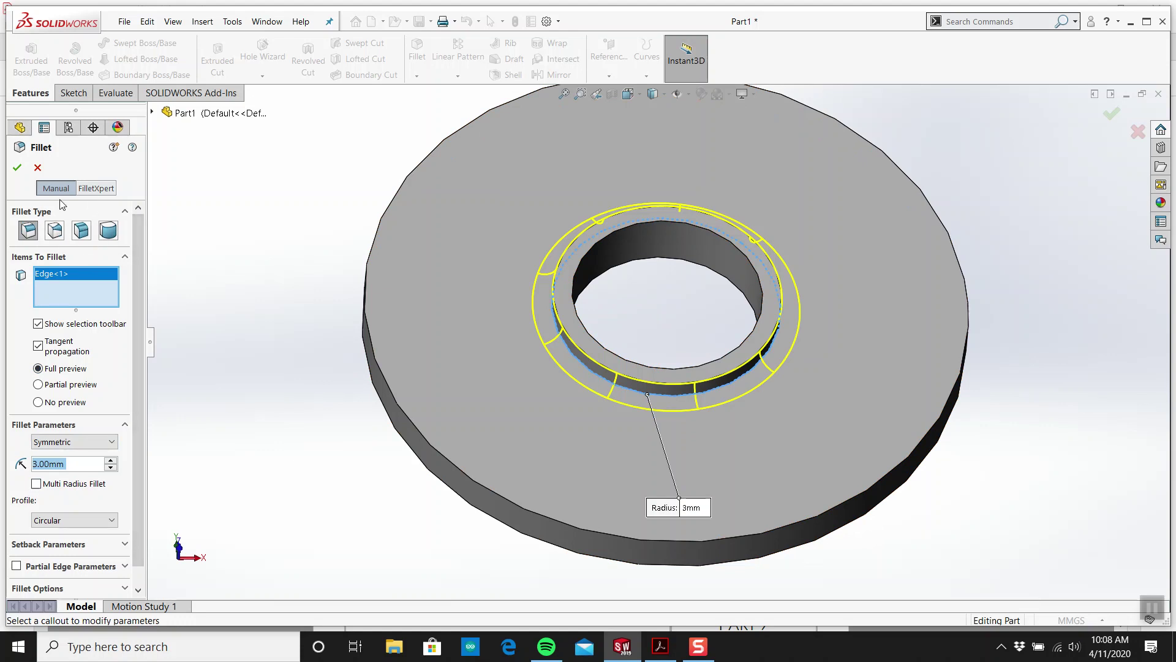
click(17, 168)
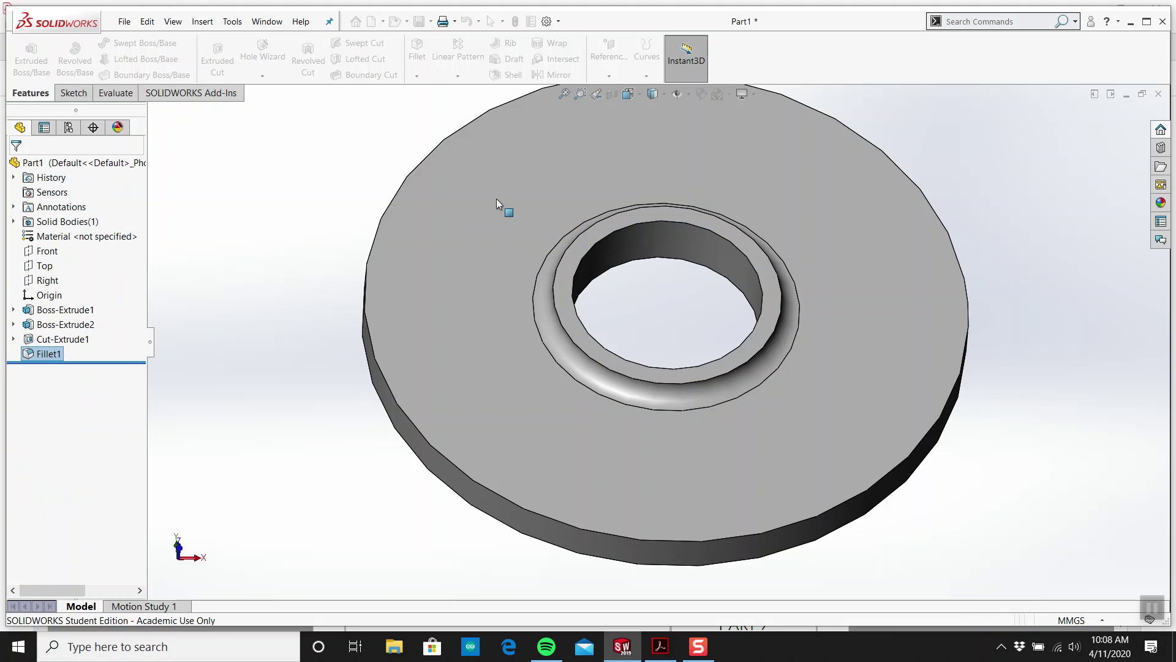
scroll(498, 202, up, 5)
Start a cut sketch on the disc face viewed head-on, consulting the drawing
click(209, 77)
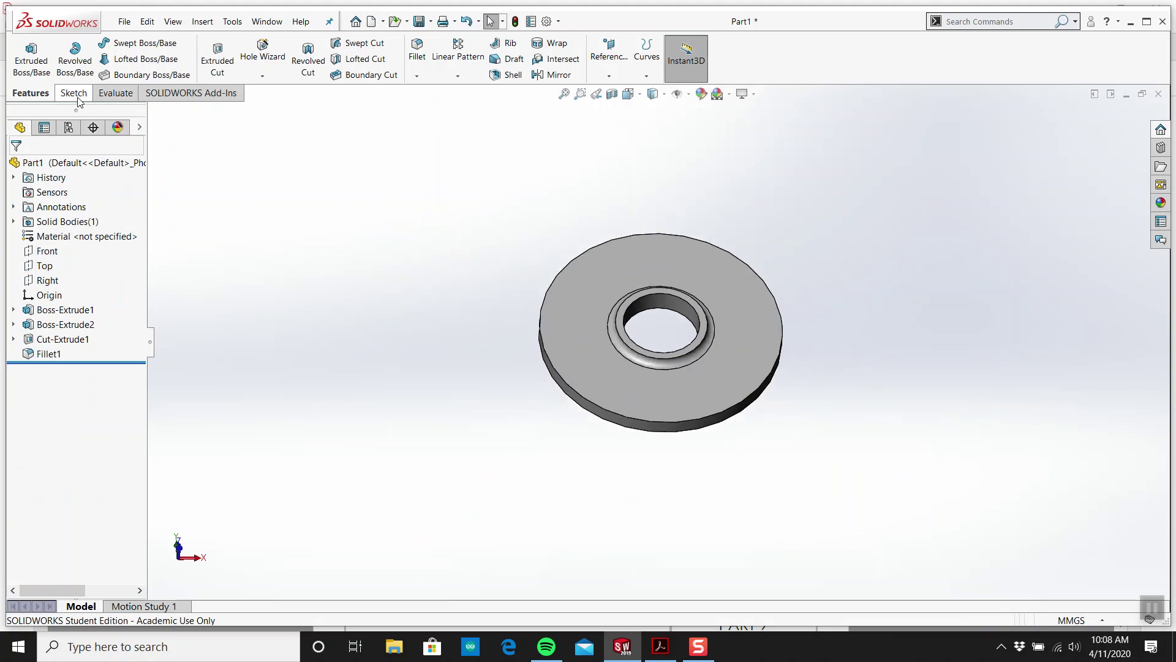
click(683, 267)
key(space)
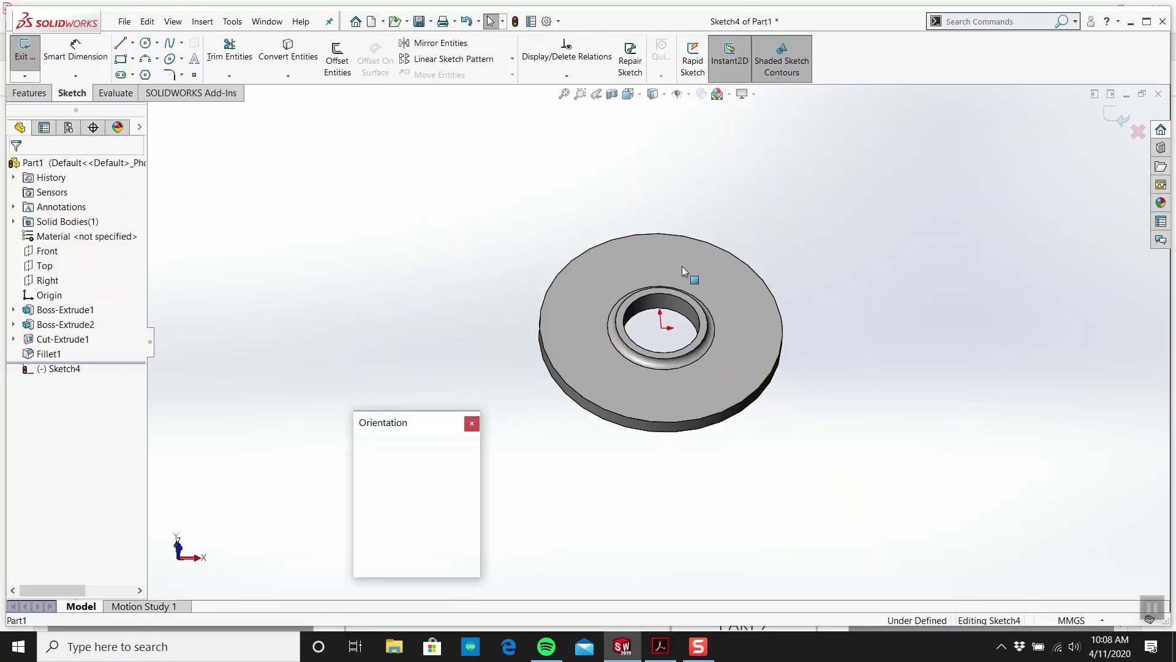
click(595, 351)
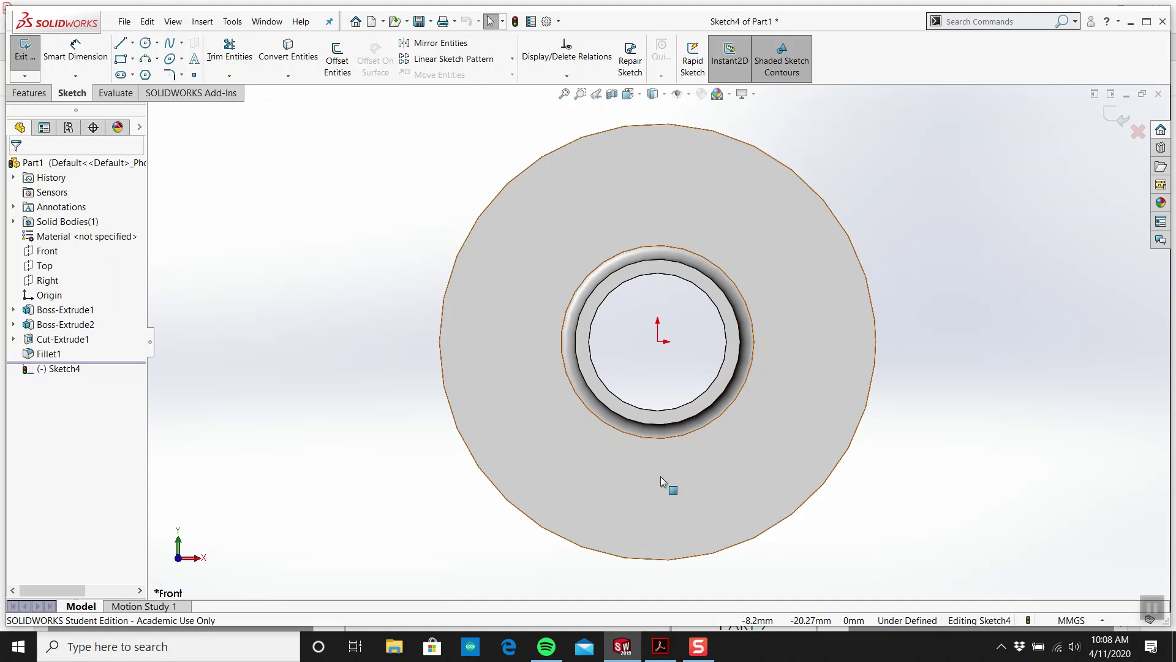
click(660, 646)
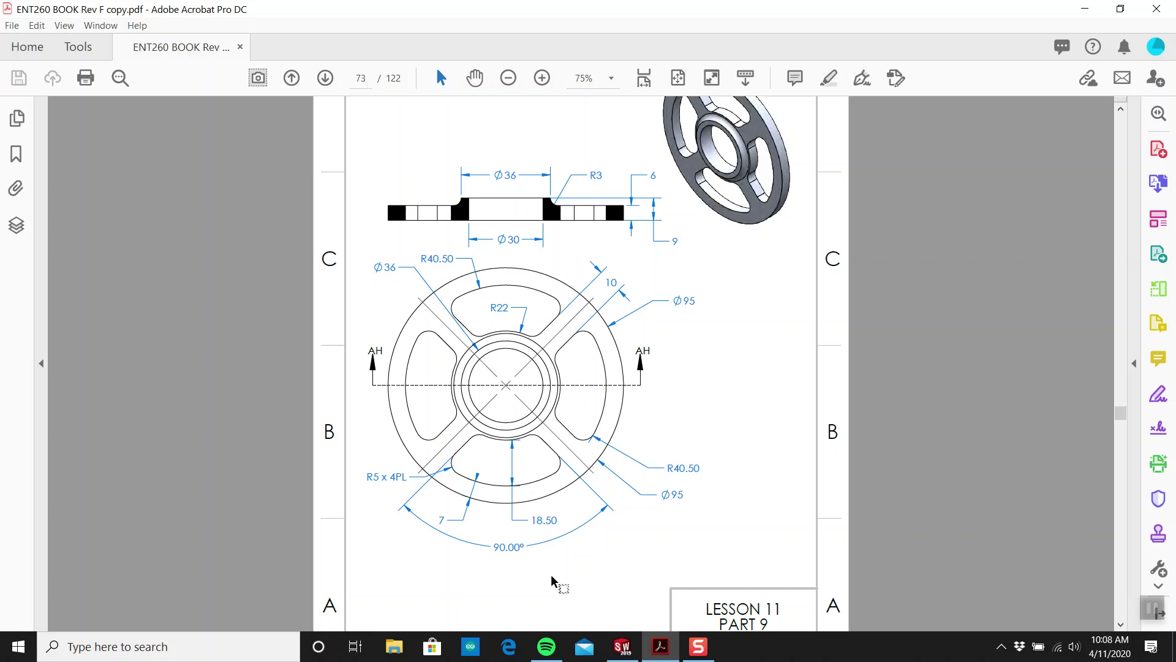
click(622, 646)
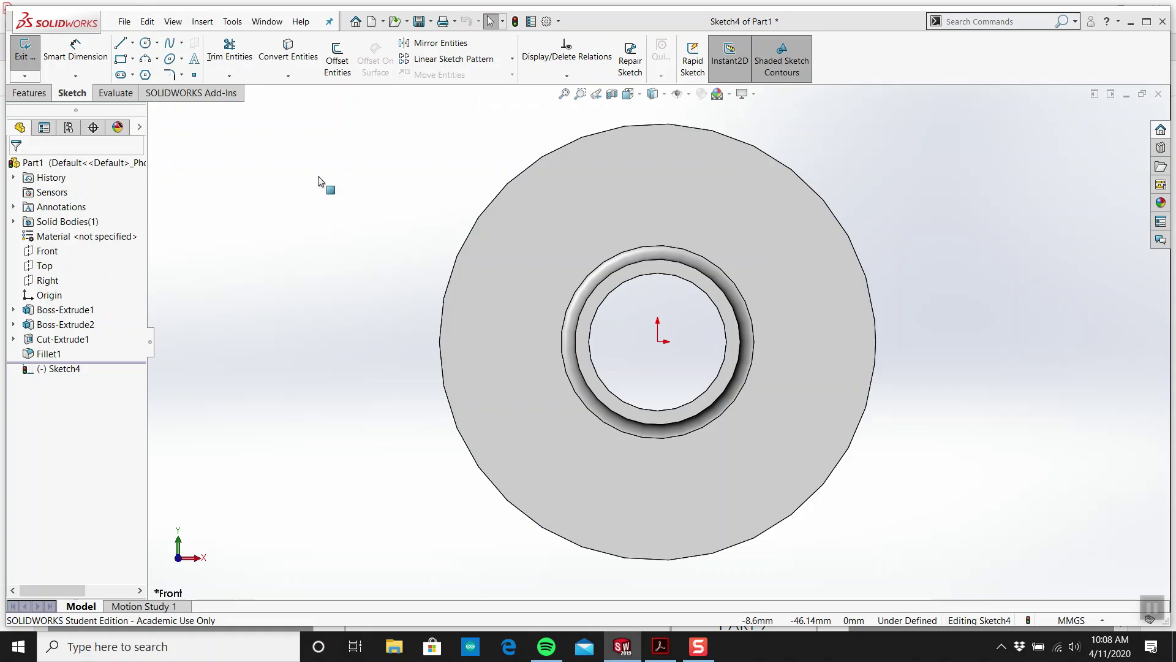
Draw a larger and a smaller circle, both centred on the origin
click(146, 43)
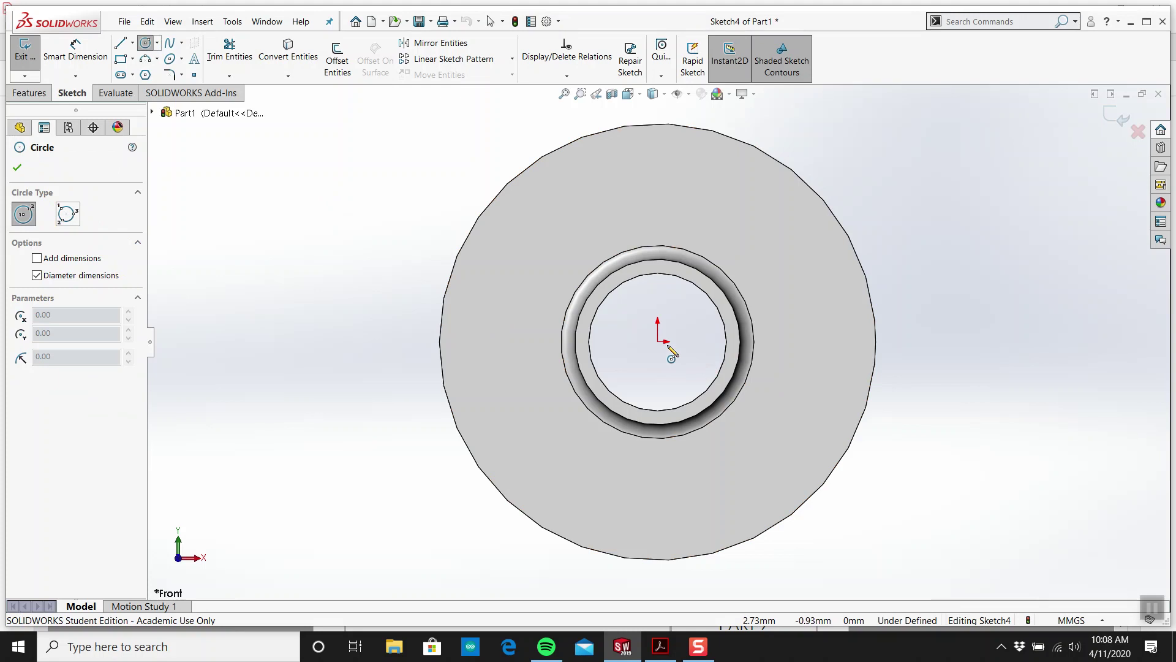
click(657, 341)
click(657, 146)
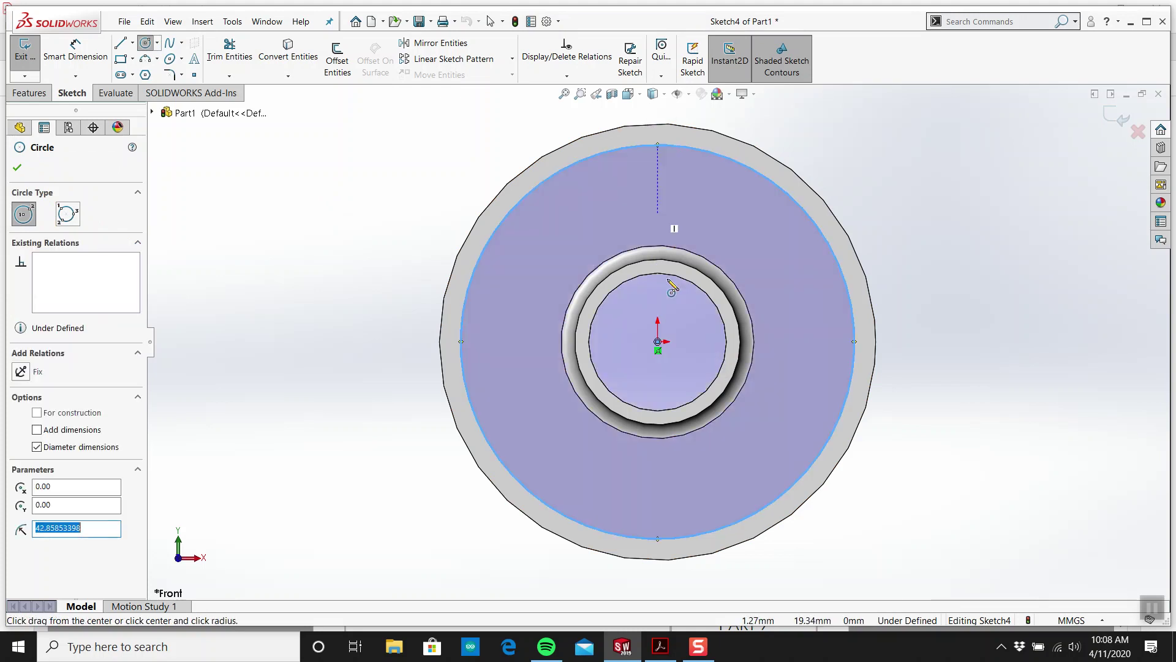
click(657, 342)
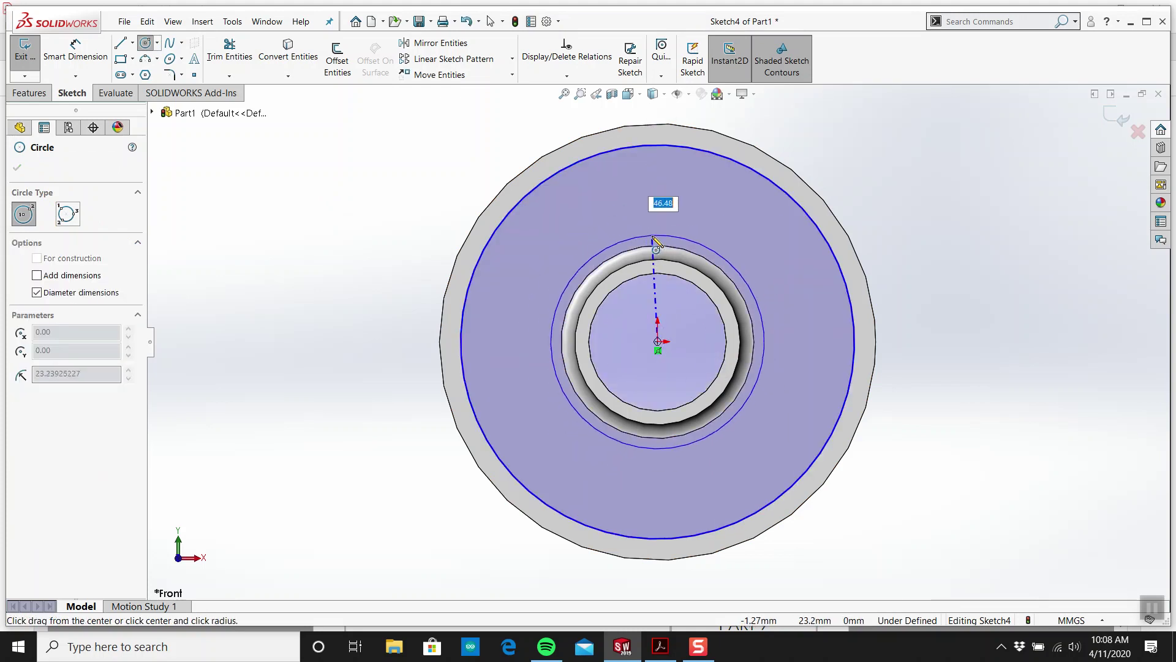
click(657, 237)
key(Escape)
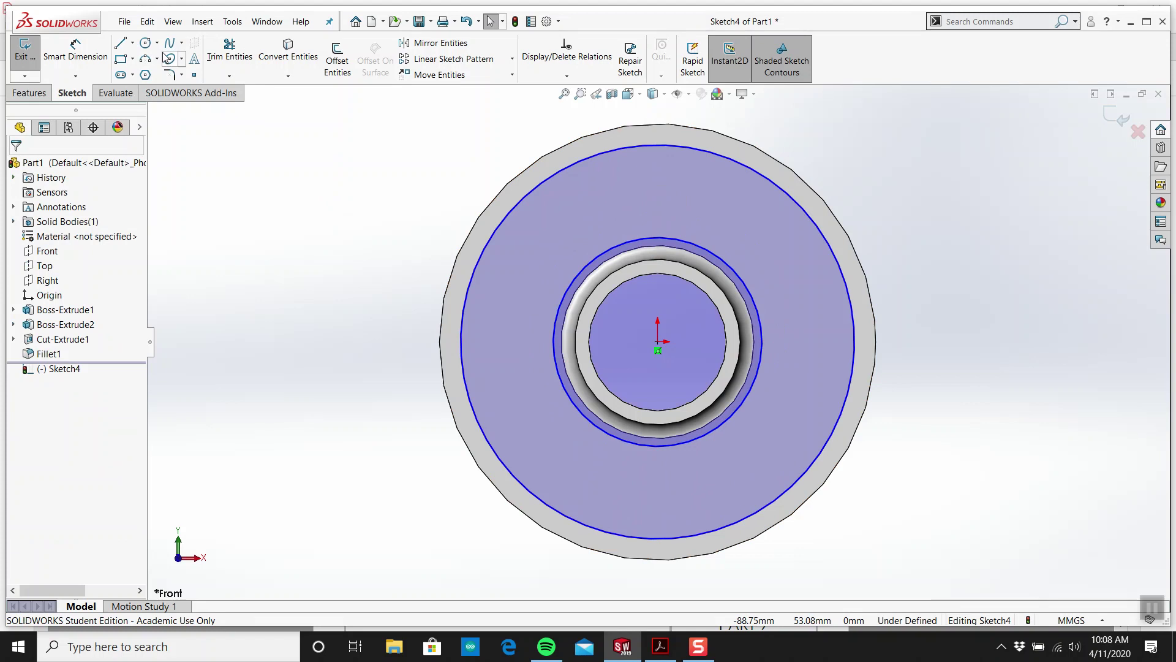
Draw a horizontal centerline and an up-right angled centerline from the origin
click(132, 43)
click(158, 70)
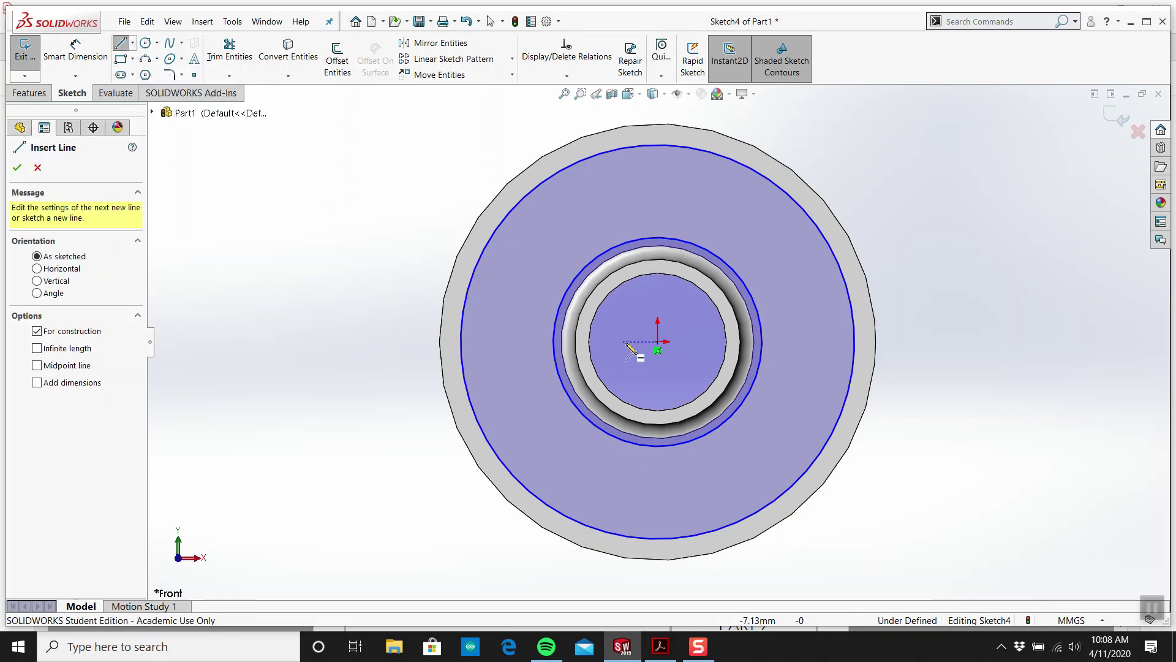
click(658, 342)
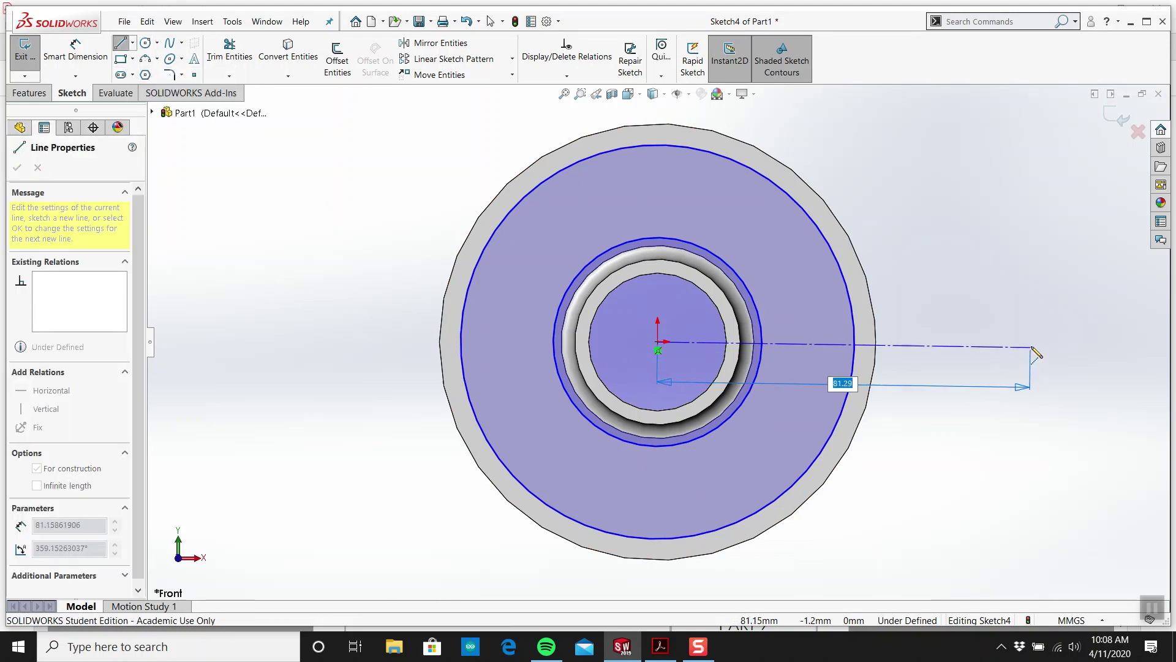
click(1033, 341)
key(Escape)
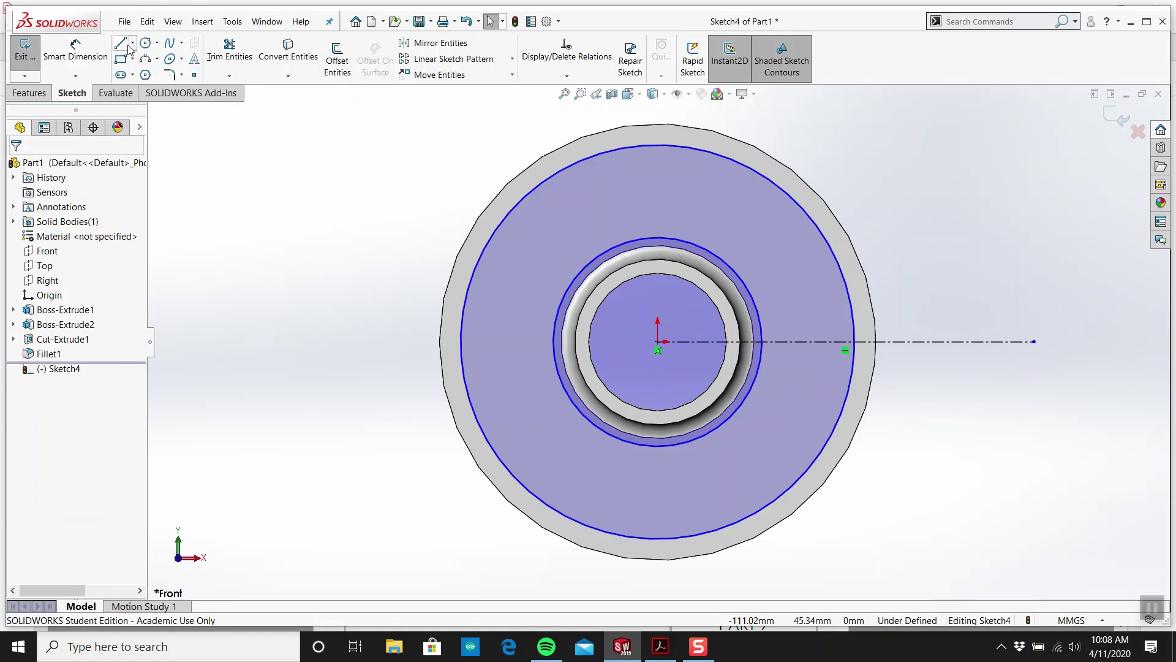
click(132, 43)
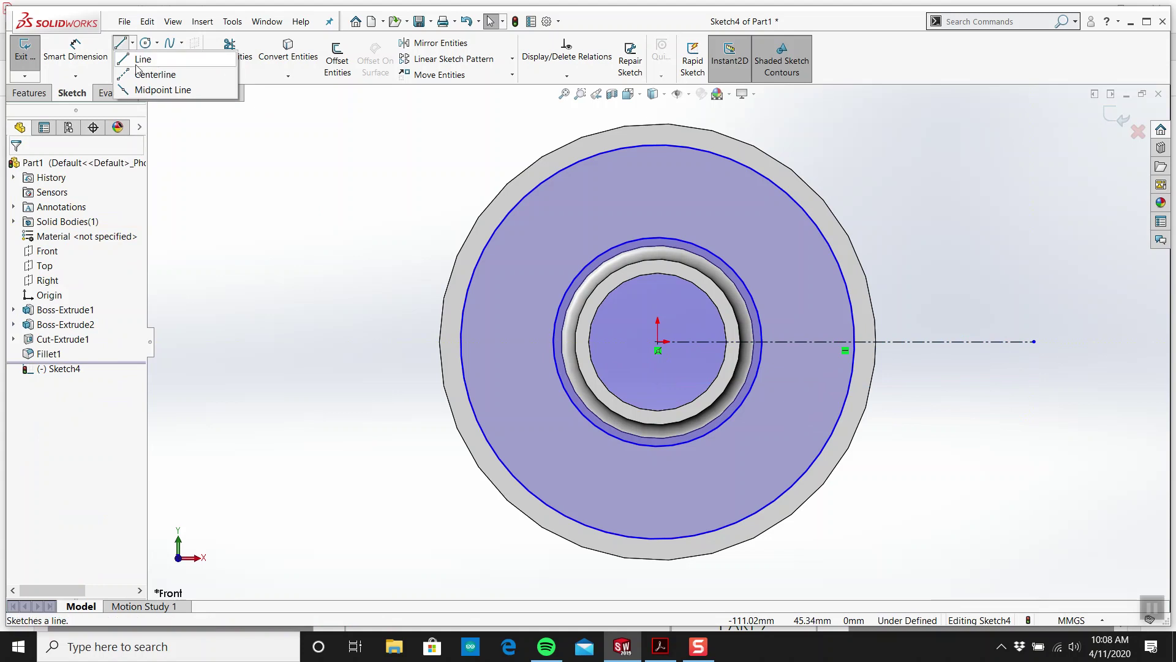
scroll(658, 341, up, 1)
click(658, 341)
click(855, 134)
key(Escape)
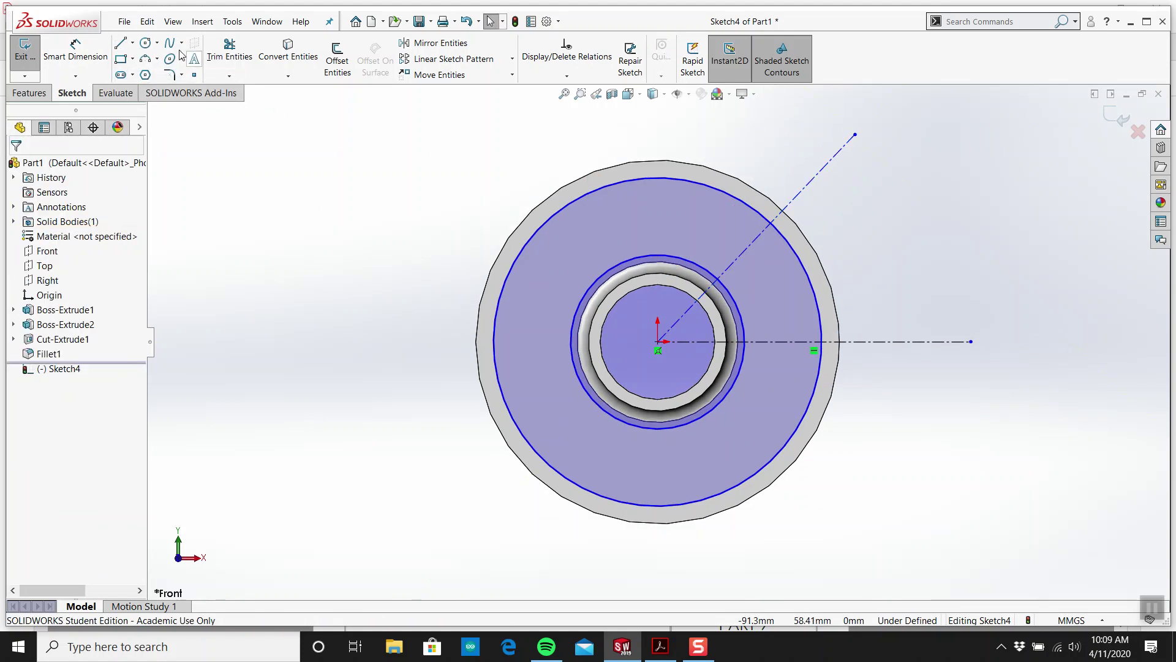
After checking the PDF drawing, dimension the angle between the centerlines to 45°
click(653, 654)
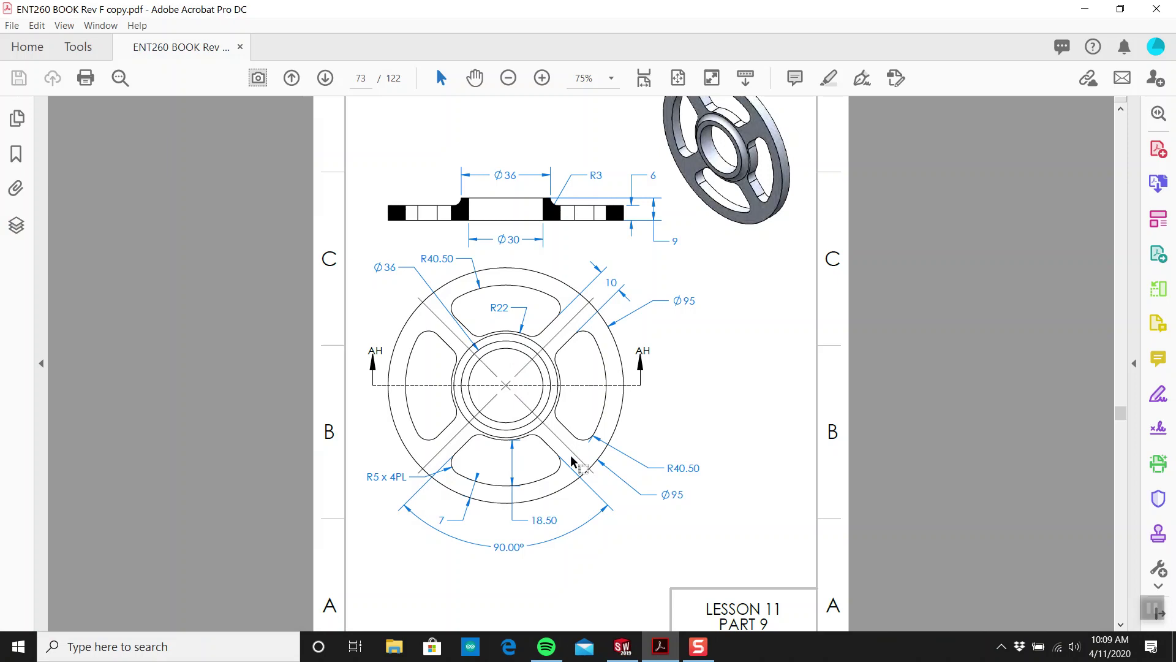
click(621, 646)
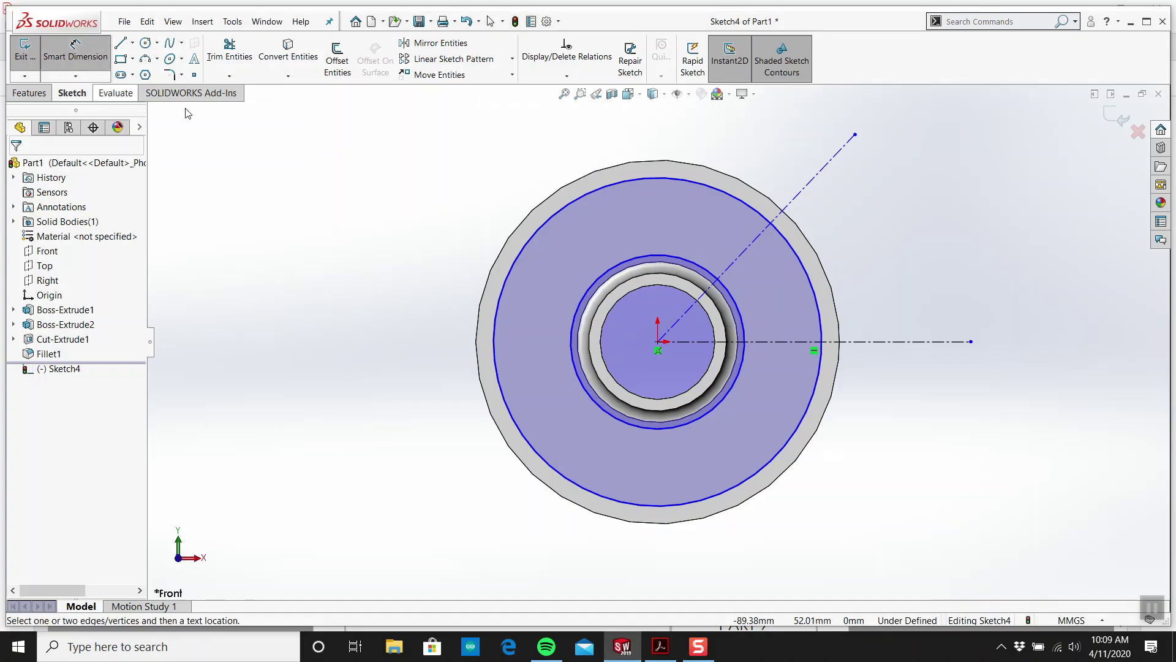
click(804, 189)
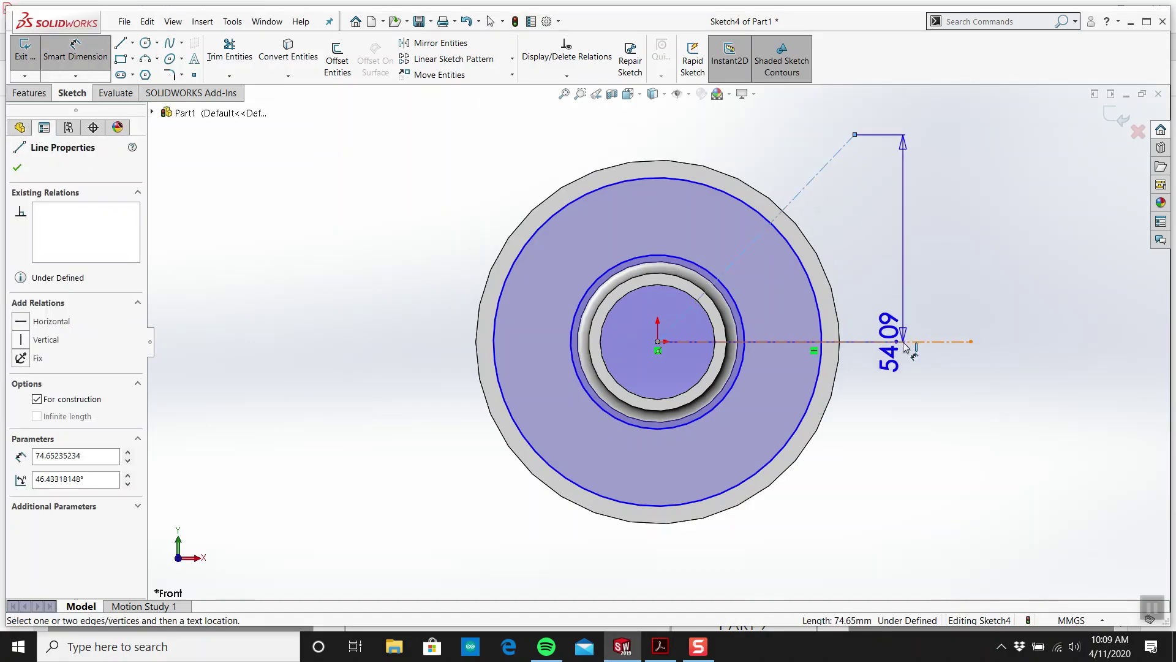
click(905, 343)
click(937, 246)
text(45)
key(Return)
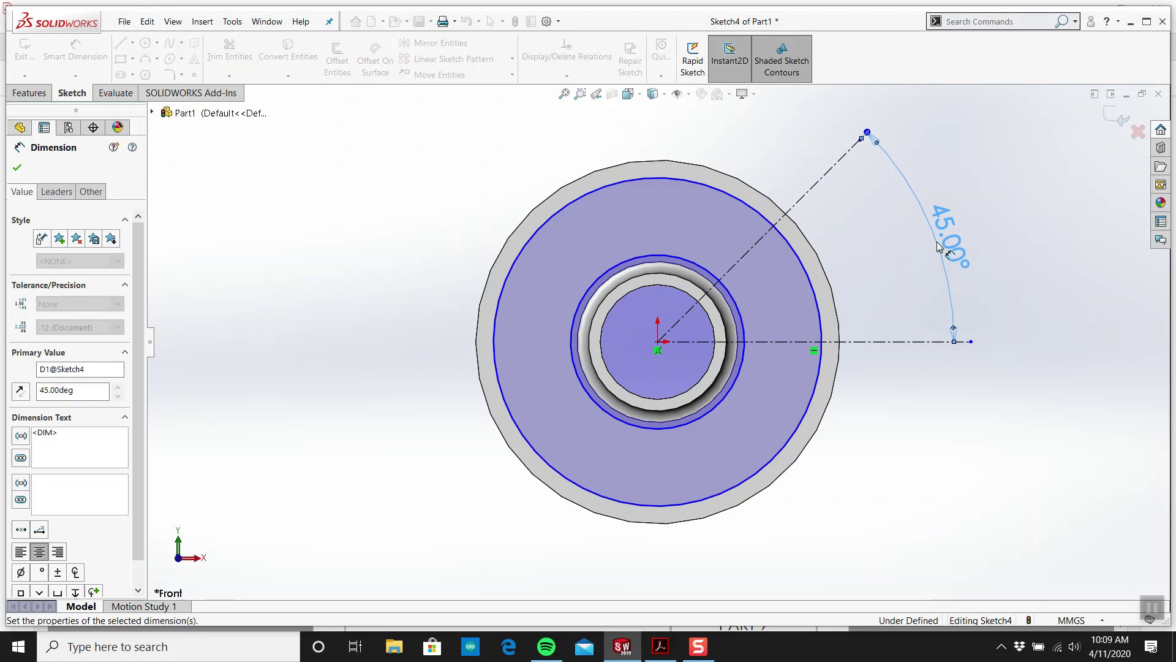
key(Escape)
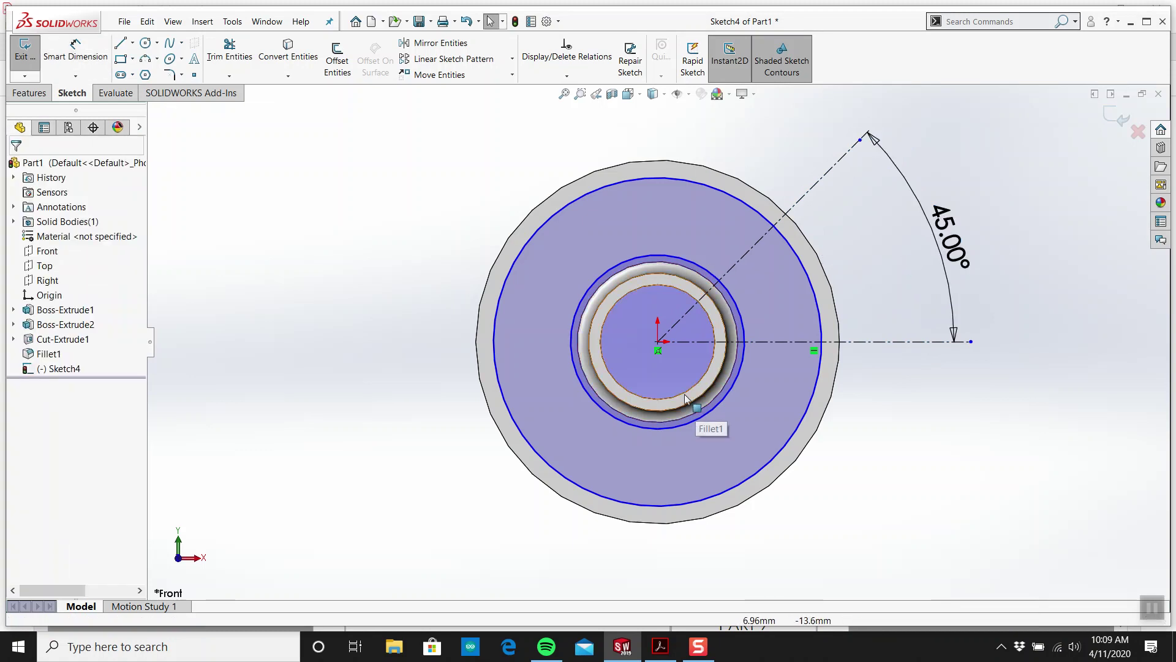
Begin a line on the inner circle, cancel it, and start Offset Entities
click(119, 44)
click(743, 356)
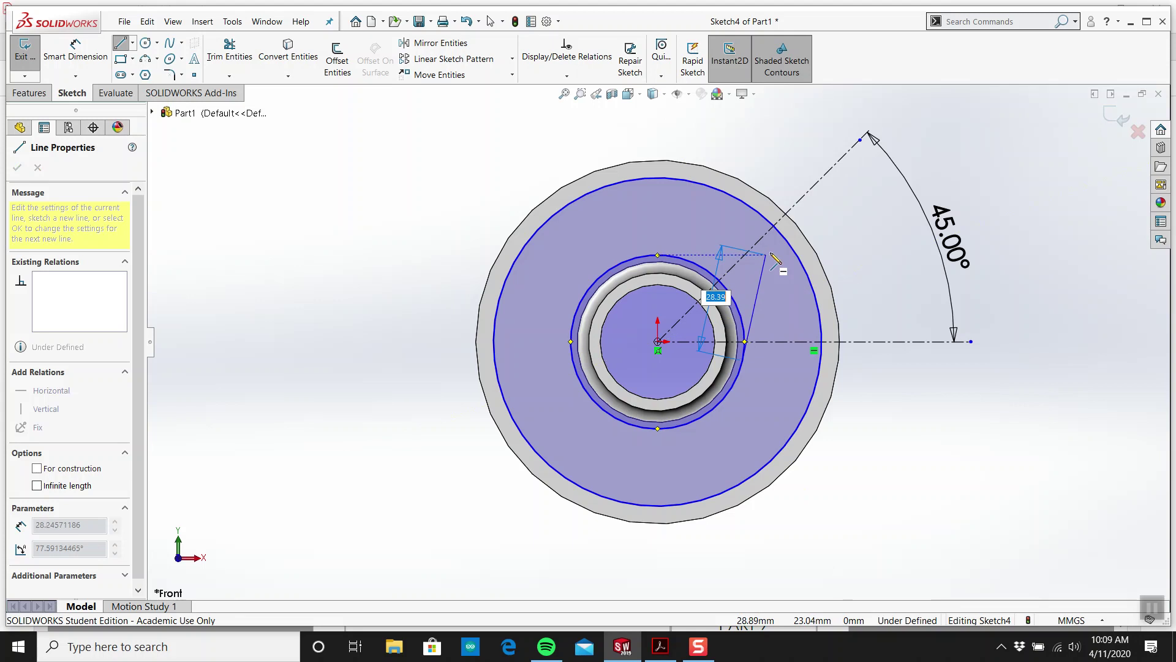
key(Escape)
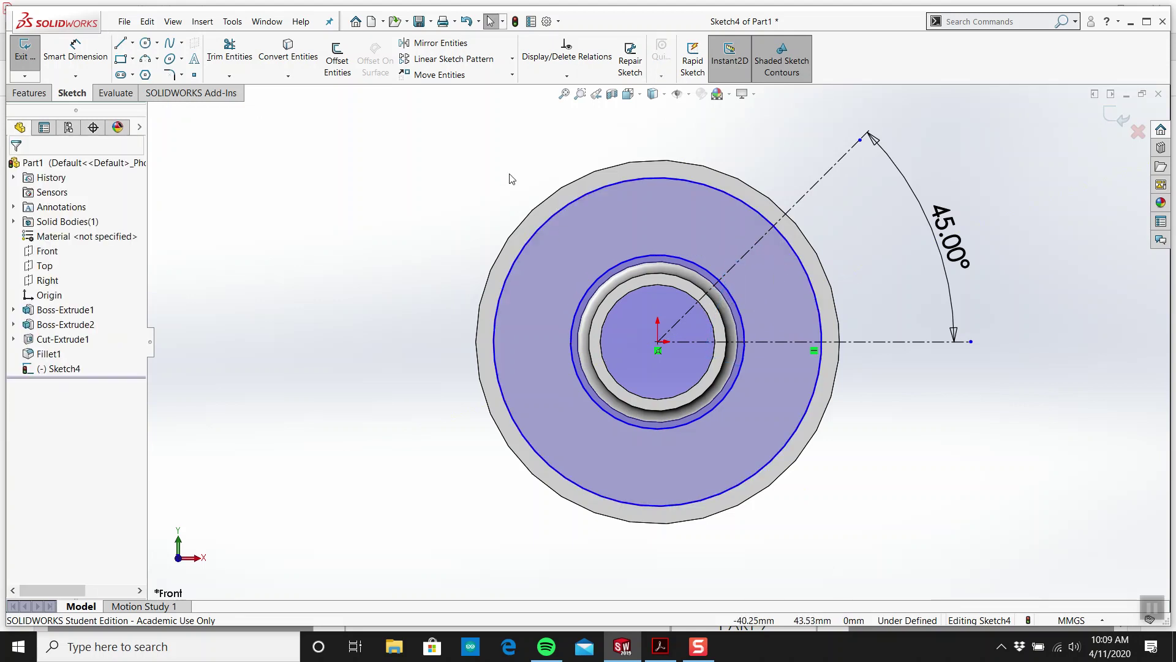
click(331, 54)
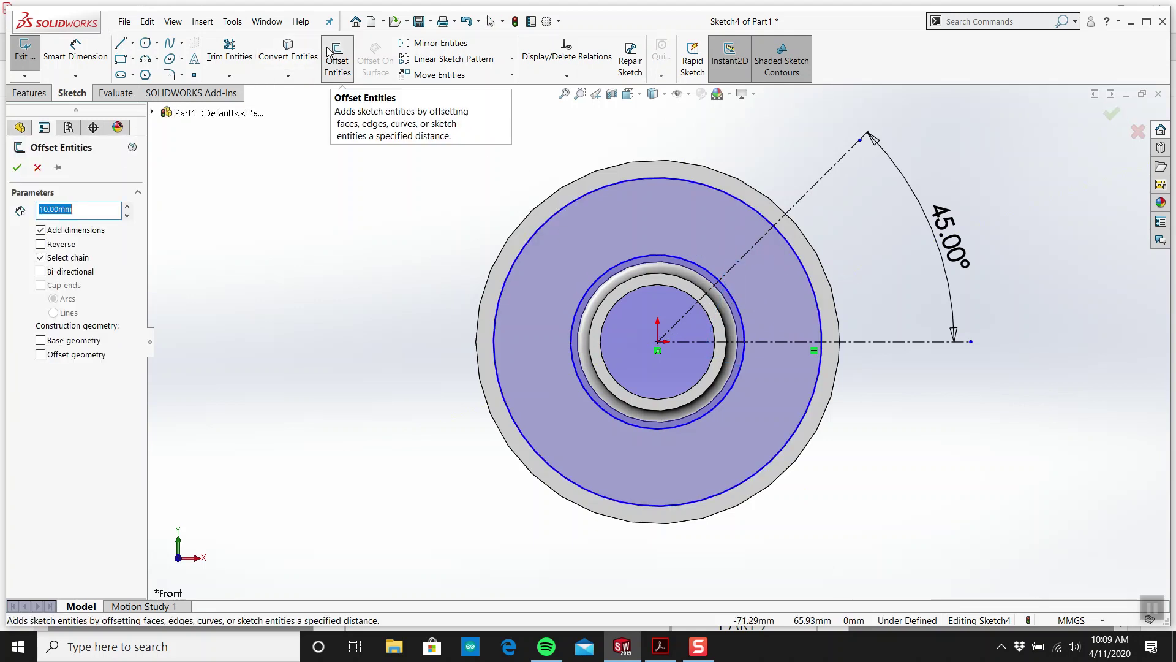
Offset the 45° construction line by 5 mm
click(656, 648)
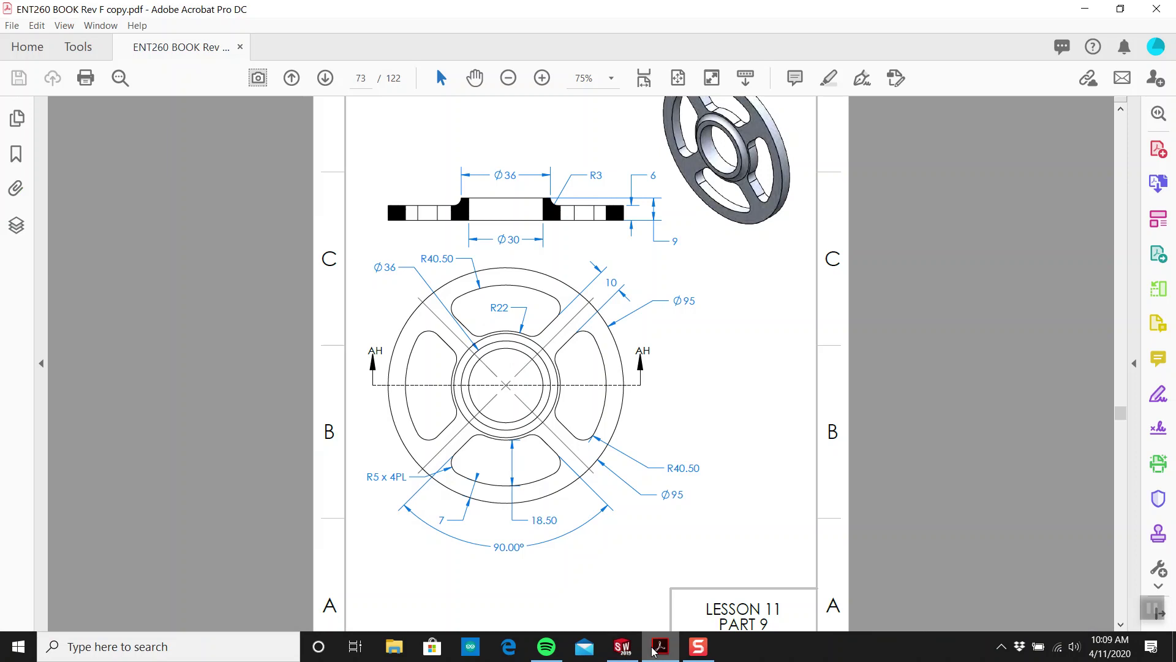
click(654, 648)
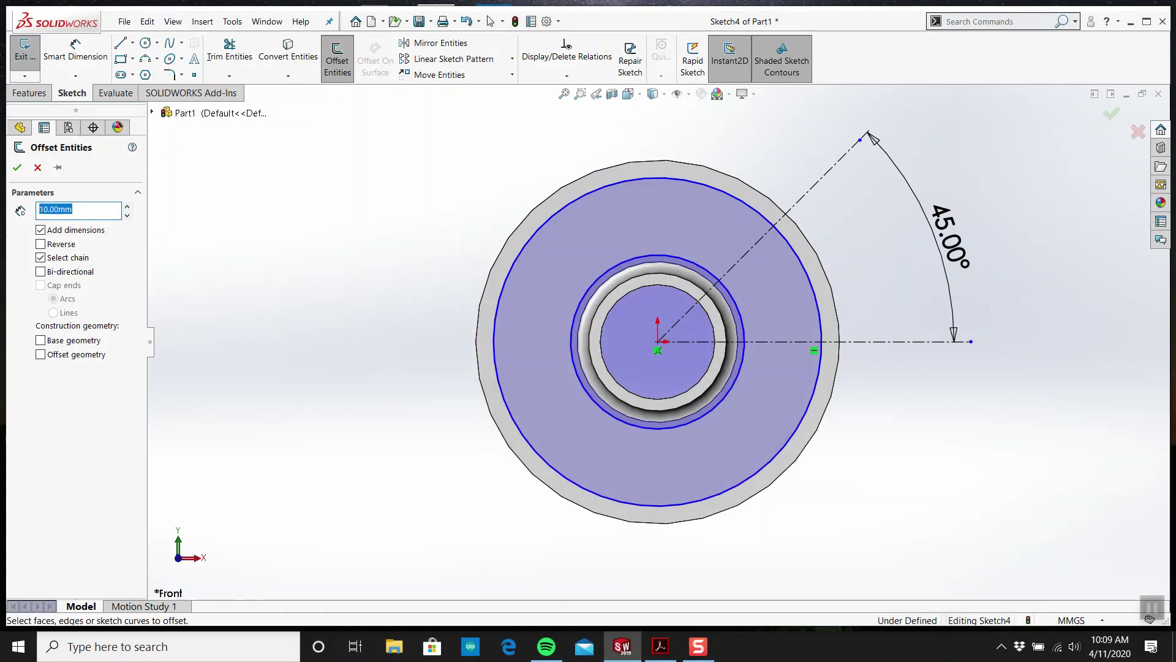
key(Return)
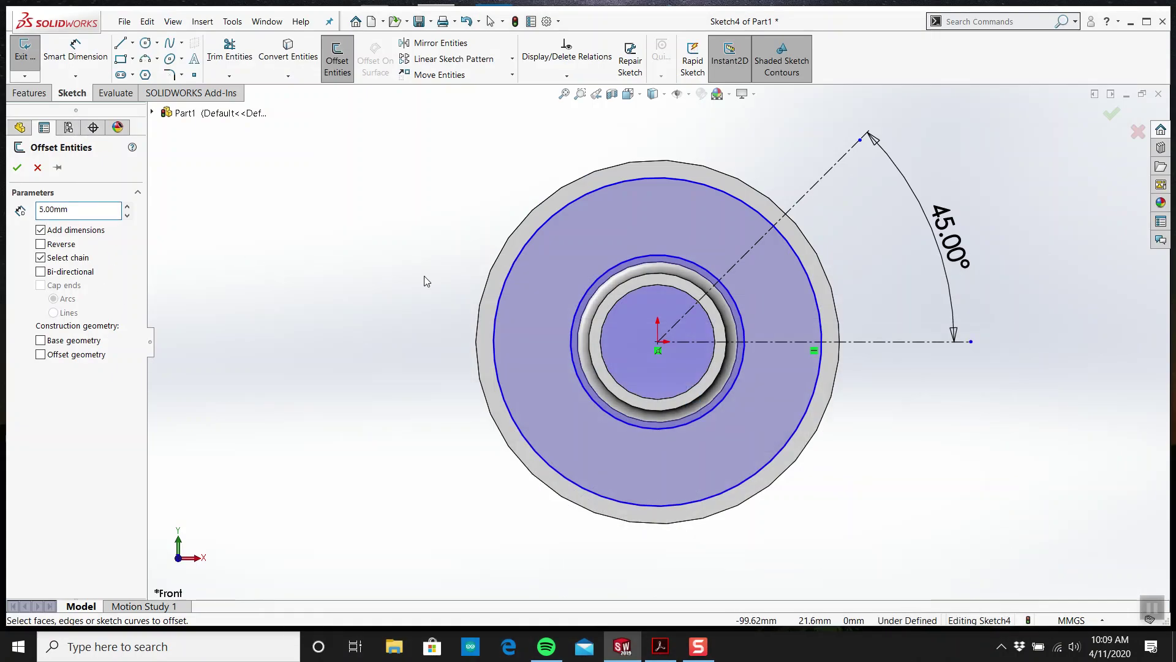
click(752, 245)
click(777, 286)
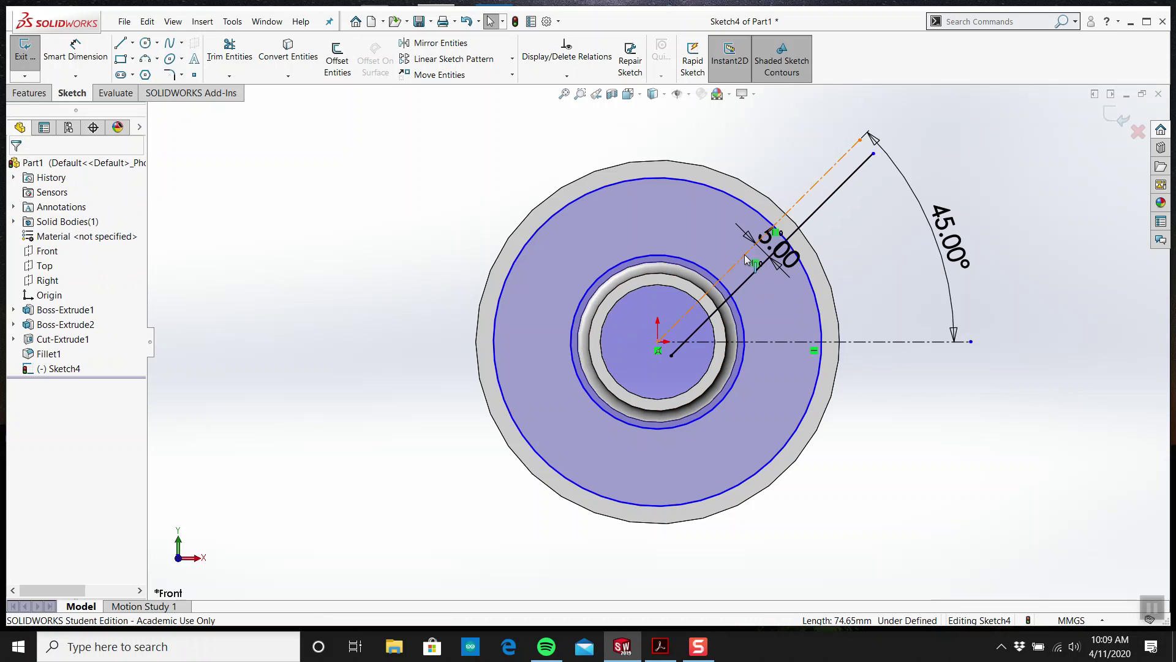
click(726, 252)
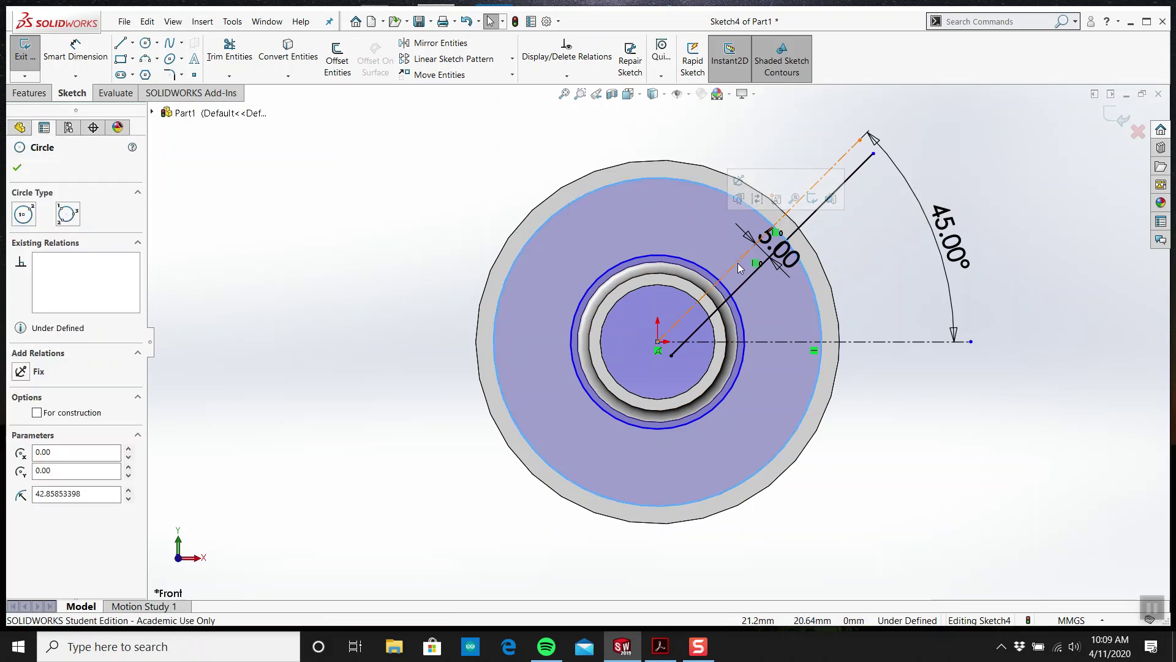
key(Escape)
Offset the 45° line again on the other side and delete the extra offset copy
click(337, 59)
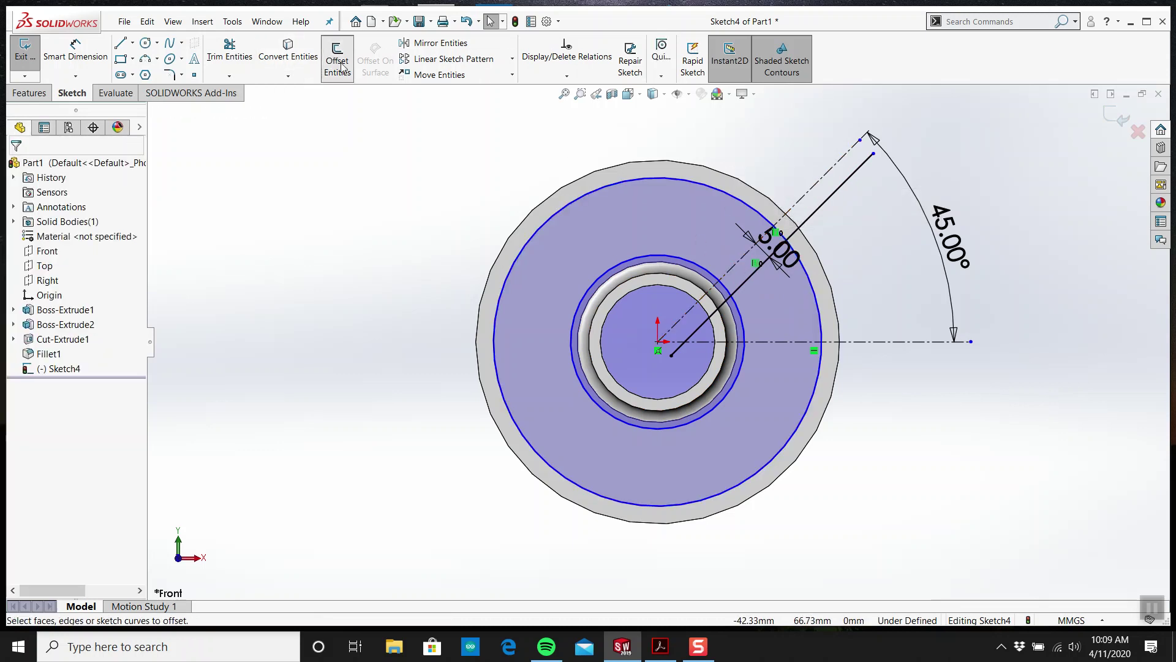
click(738, 262)
click(704, 242)
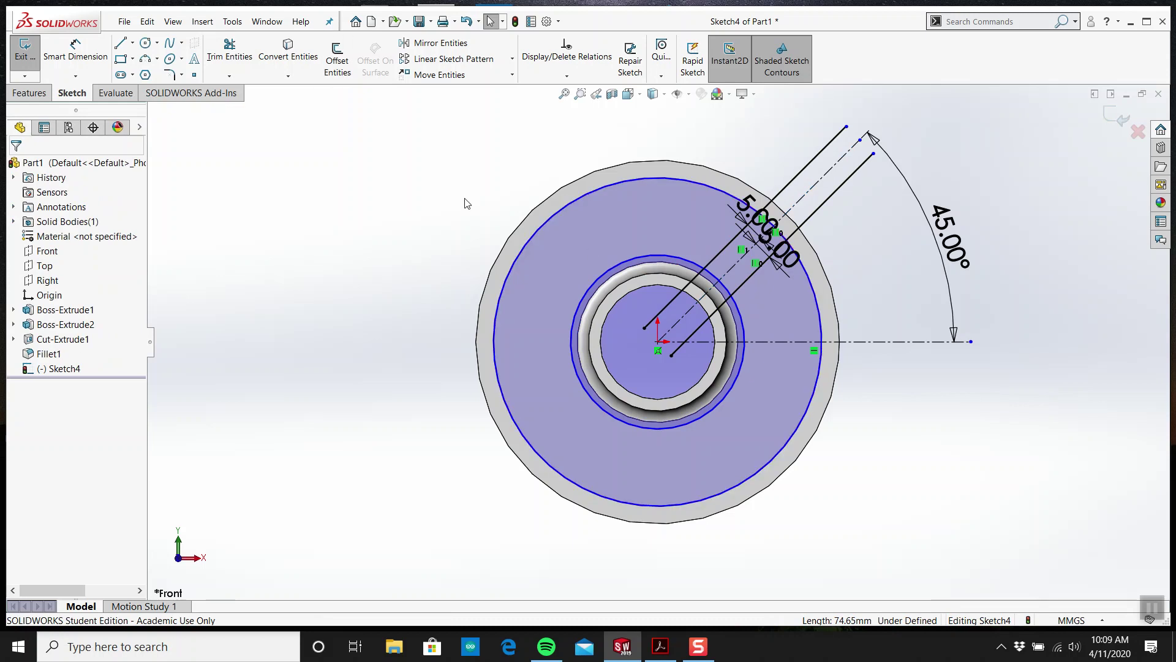
click(660, 647)
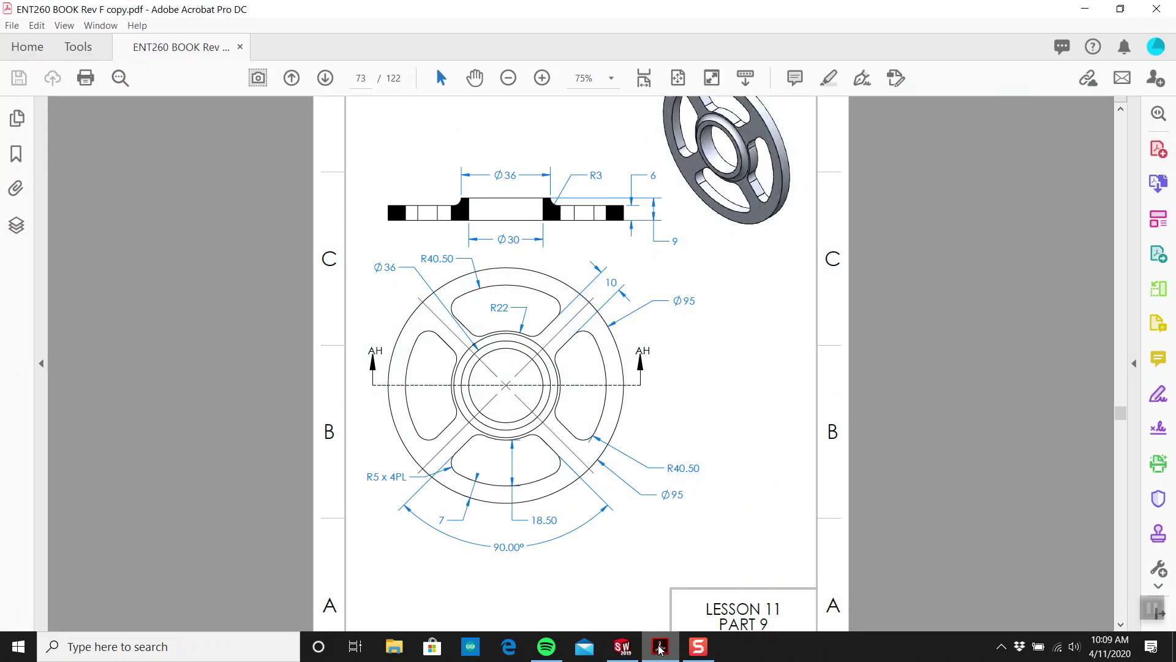
click(659, 647)
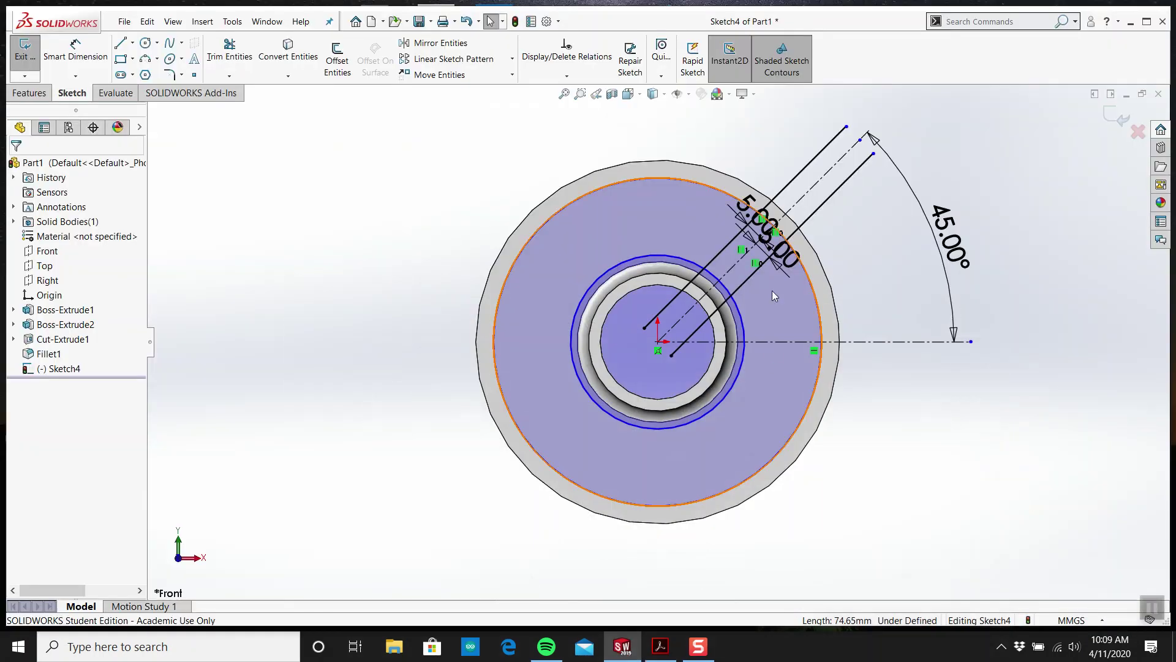
click(834, 194)
key(Delete)
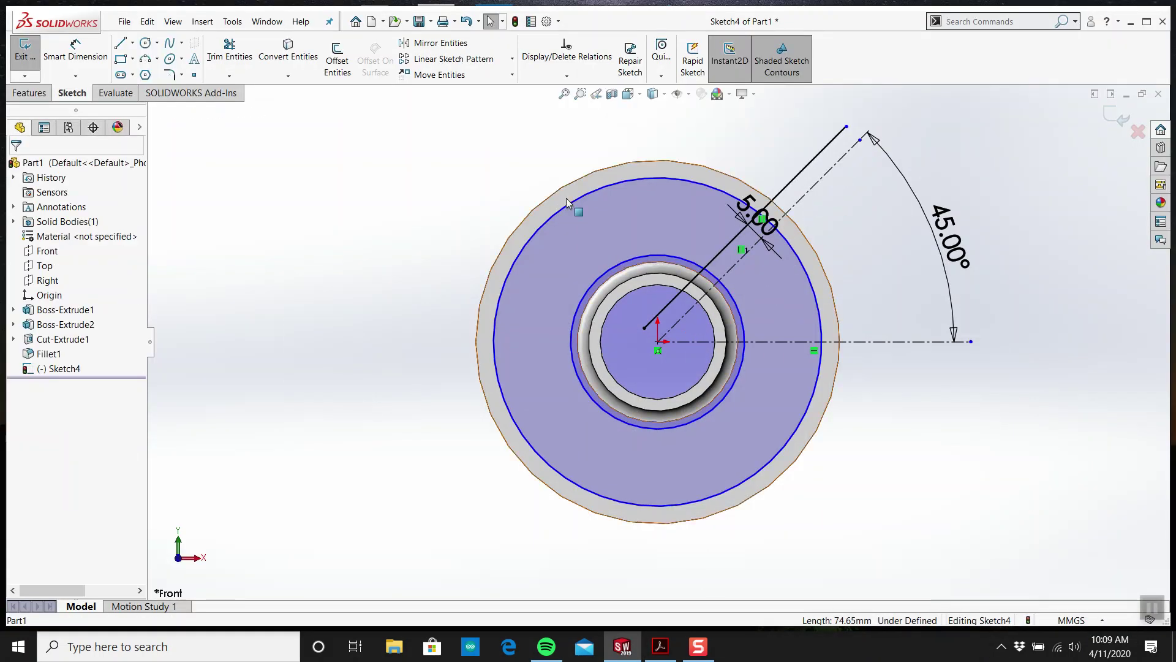
Draw a centerline from the origin toward the upper left
click(133, 43)
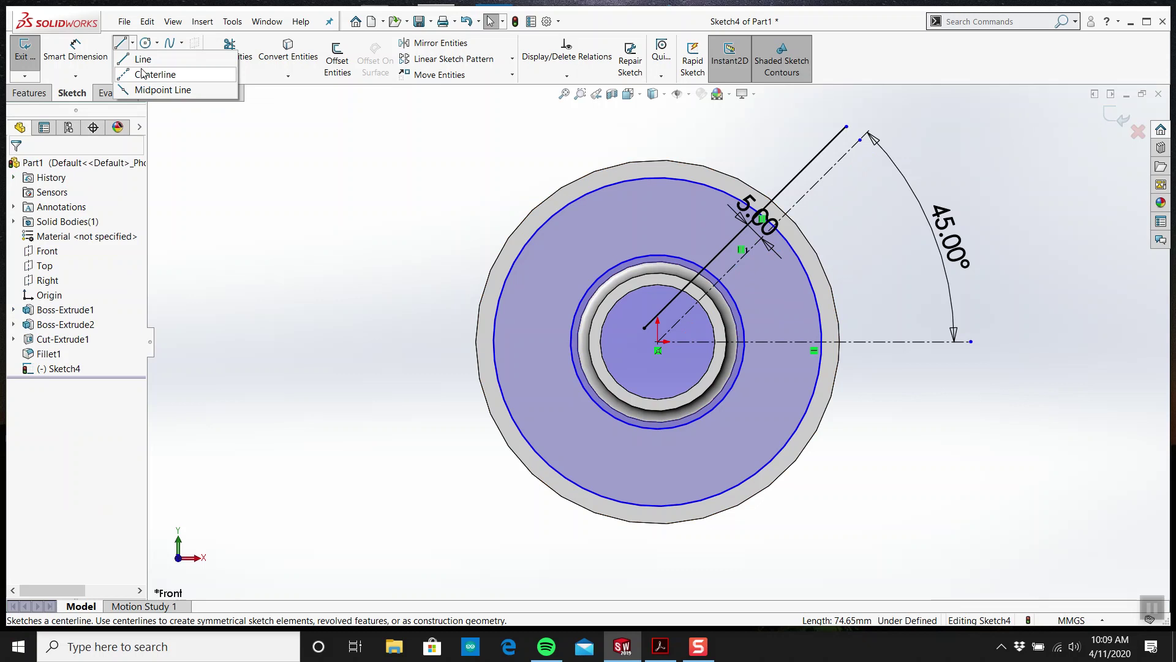
click(147, 71)
click(658, 342)
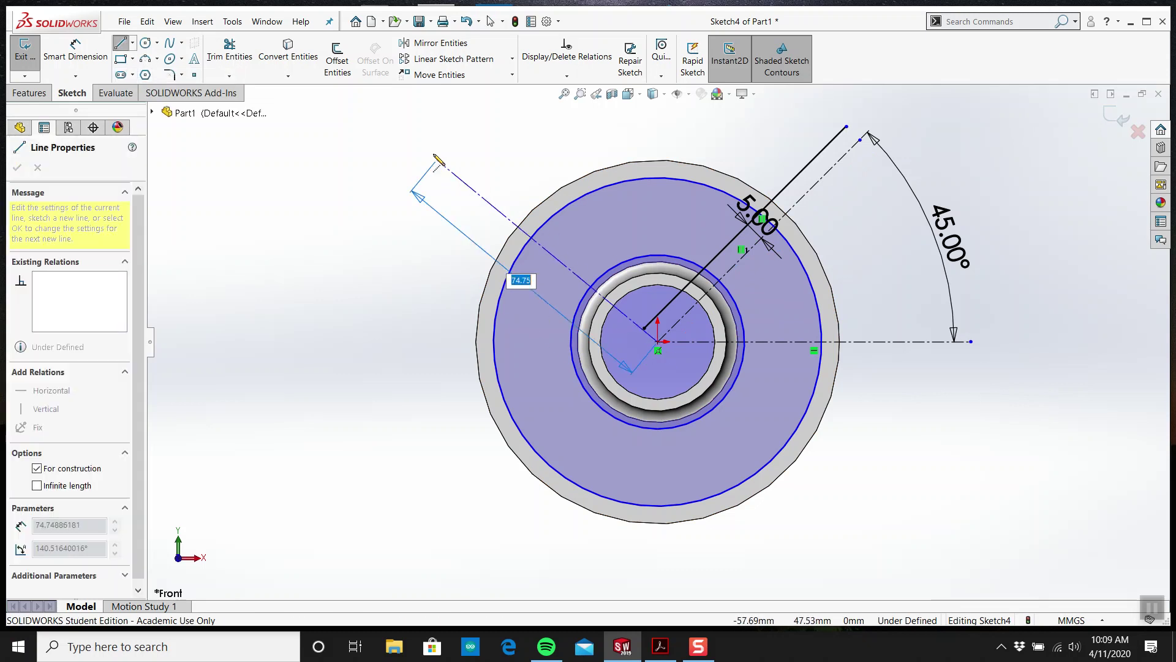
click(424, 126)
key(Escape)
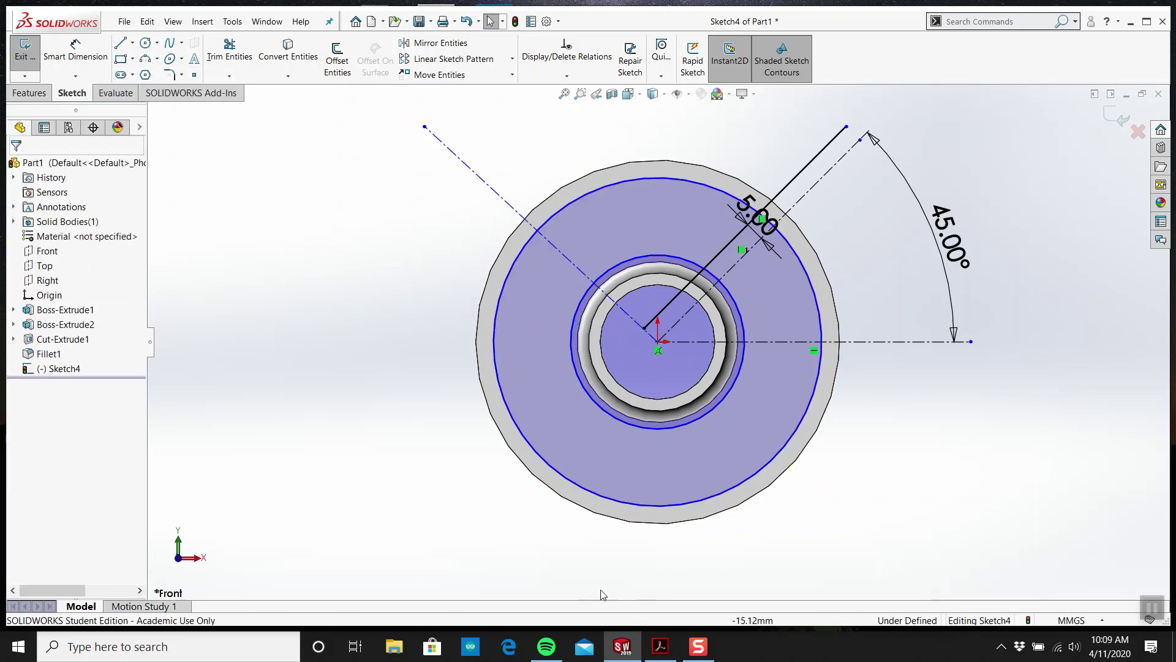
After checking the PDF, dimension the up-left and 45° centerlines 90° apart
click(656, 649)
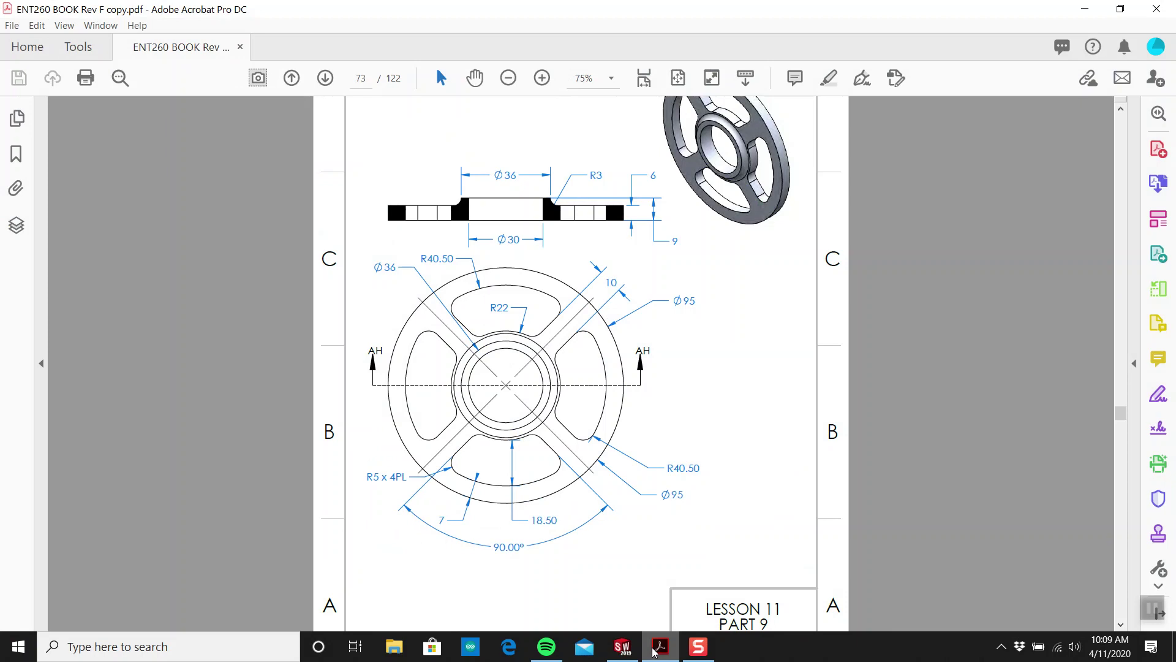
click(622, 646)
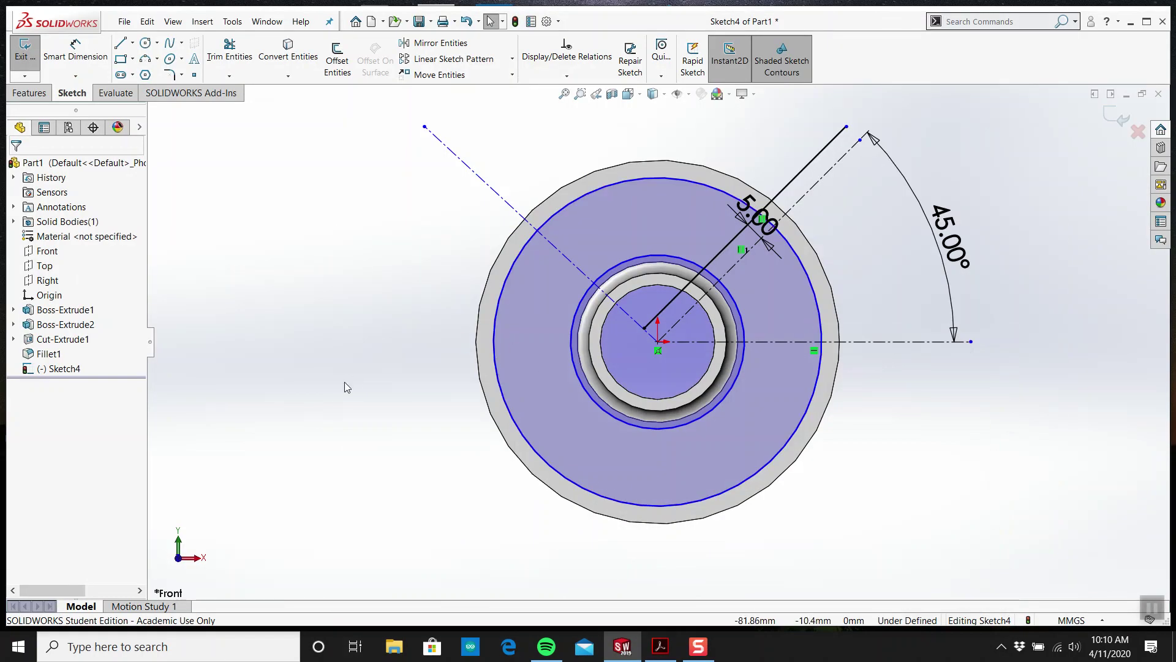
key(d)
click(733, 267)
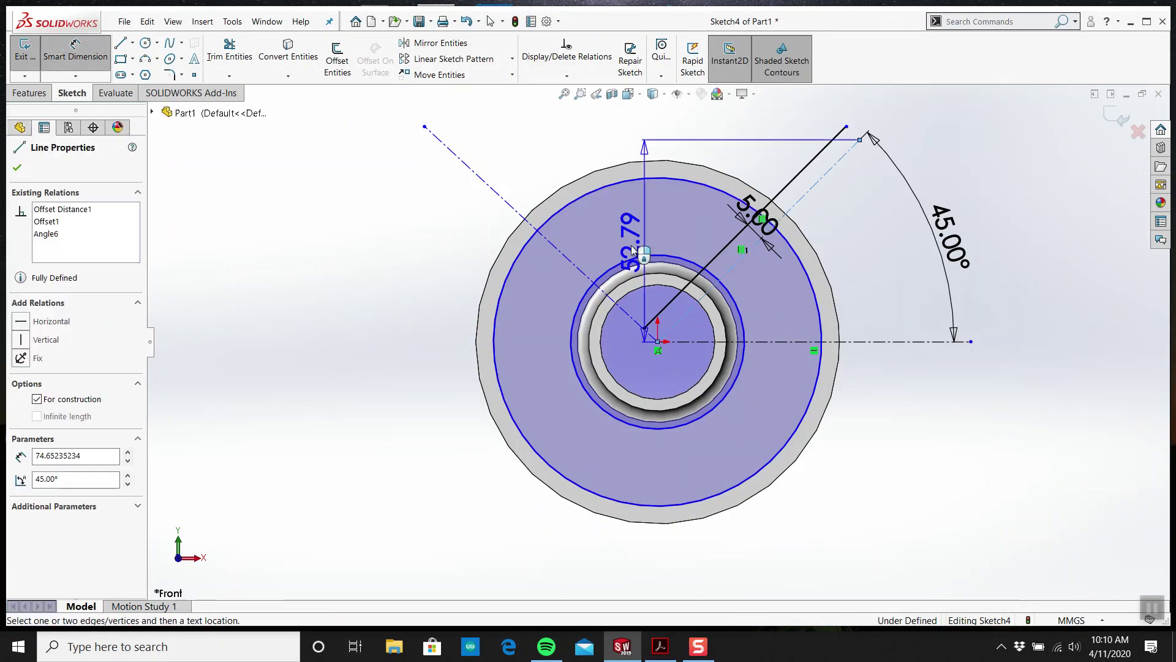
click(575, 267)
scroll(607, 202, down, 2)
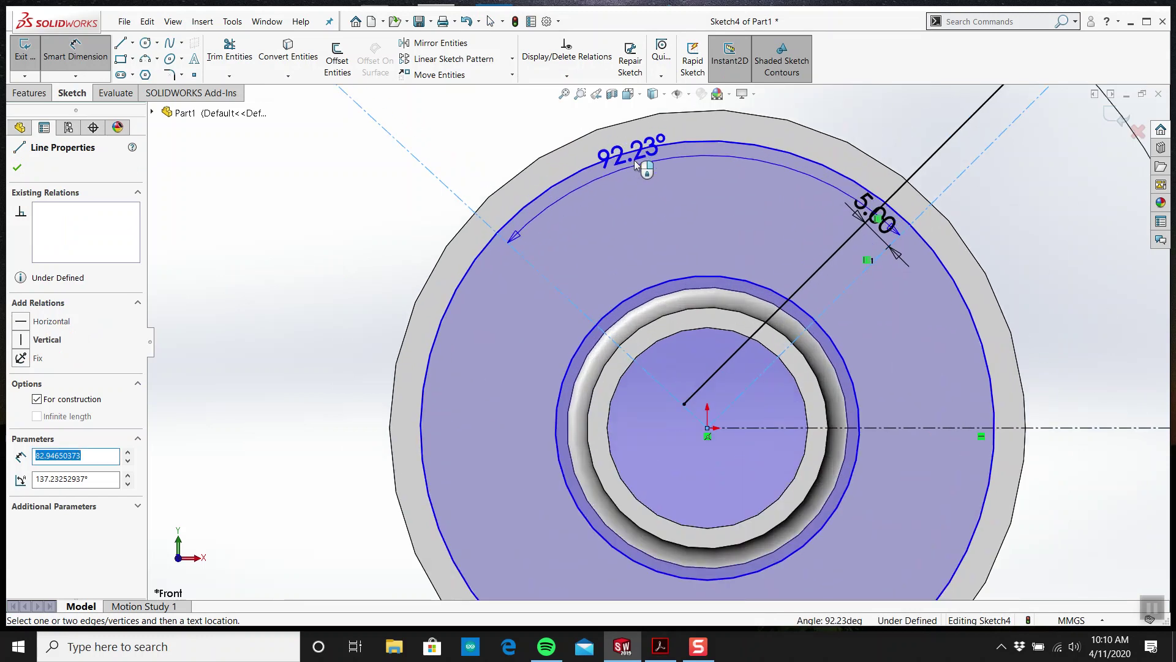
scroll(649, 156, up, 2)
click(670, 142)
text(90)
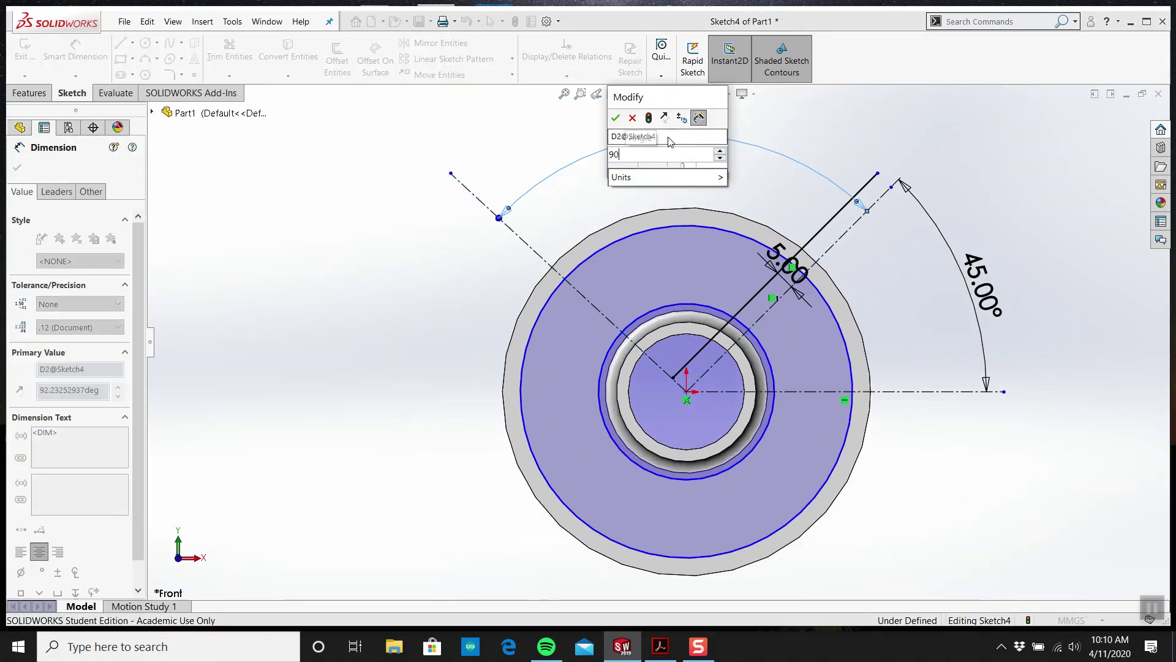
key(Return)
key(Escape)
scroll(626, 208, up, 1)
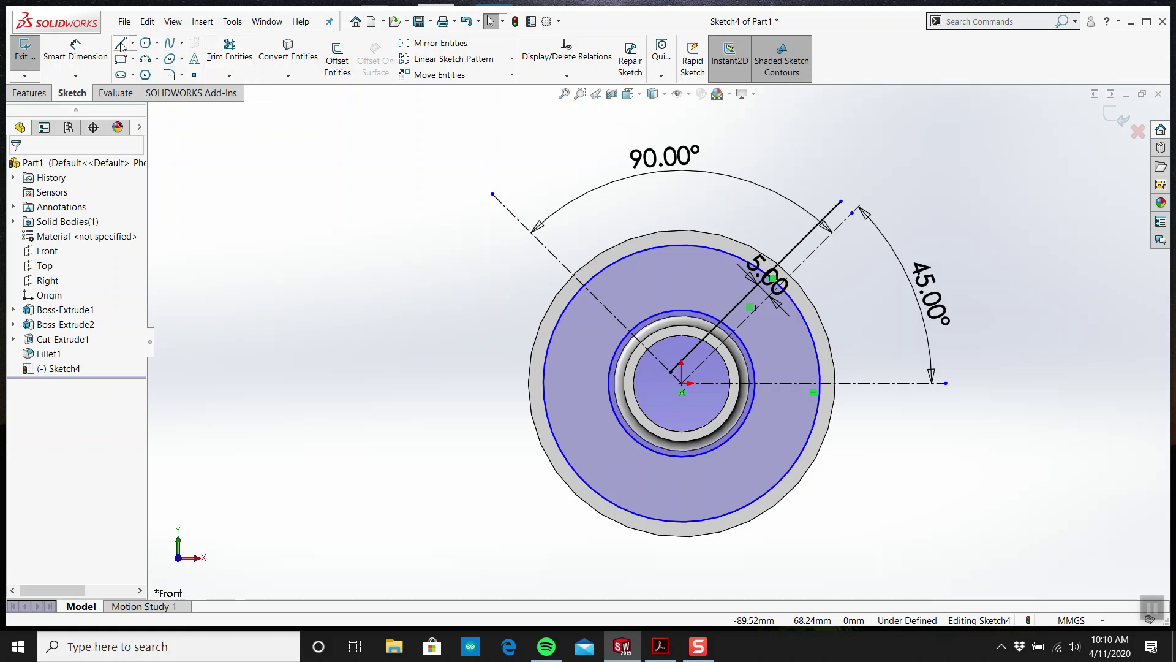
click(337, 59)
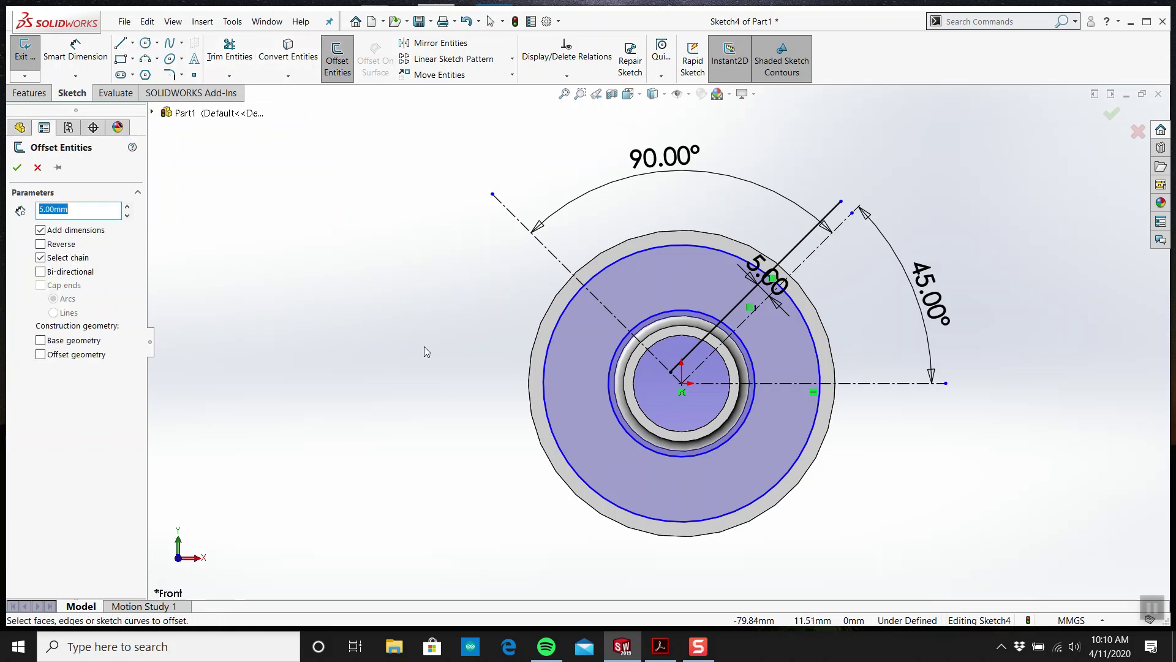
Offset the up-left centerline, then delete the copy placed on the wrong side
click(559, 257)
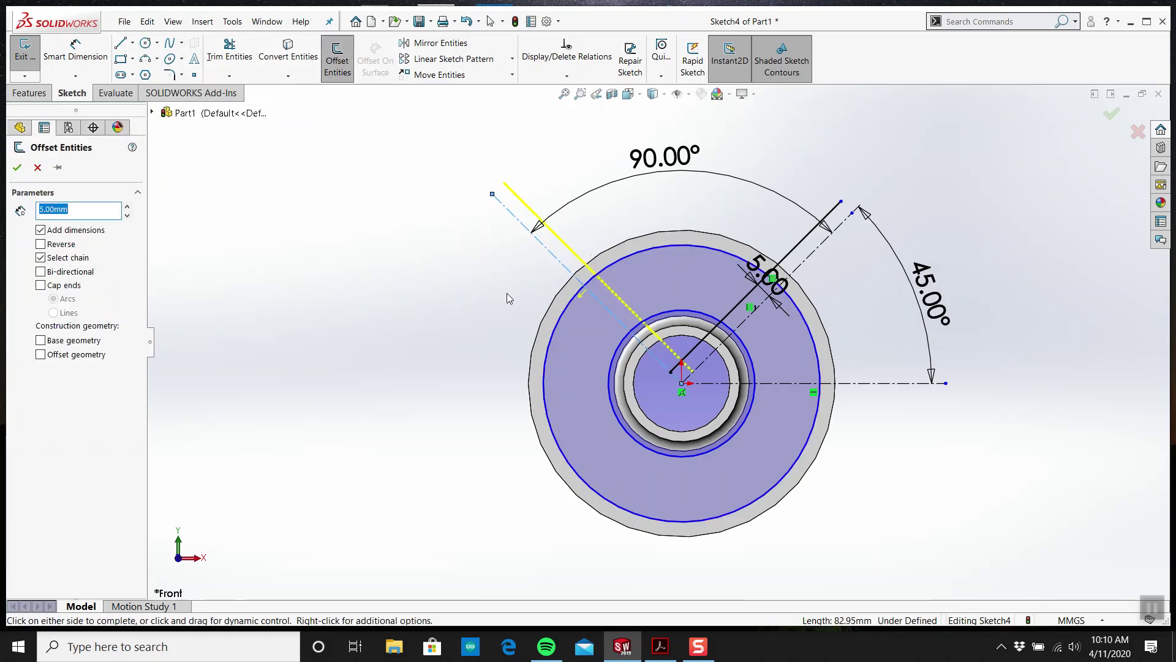
click(506, 293)
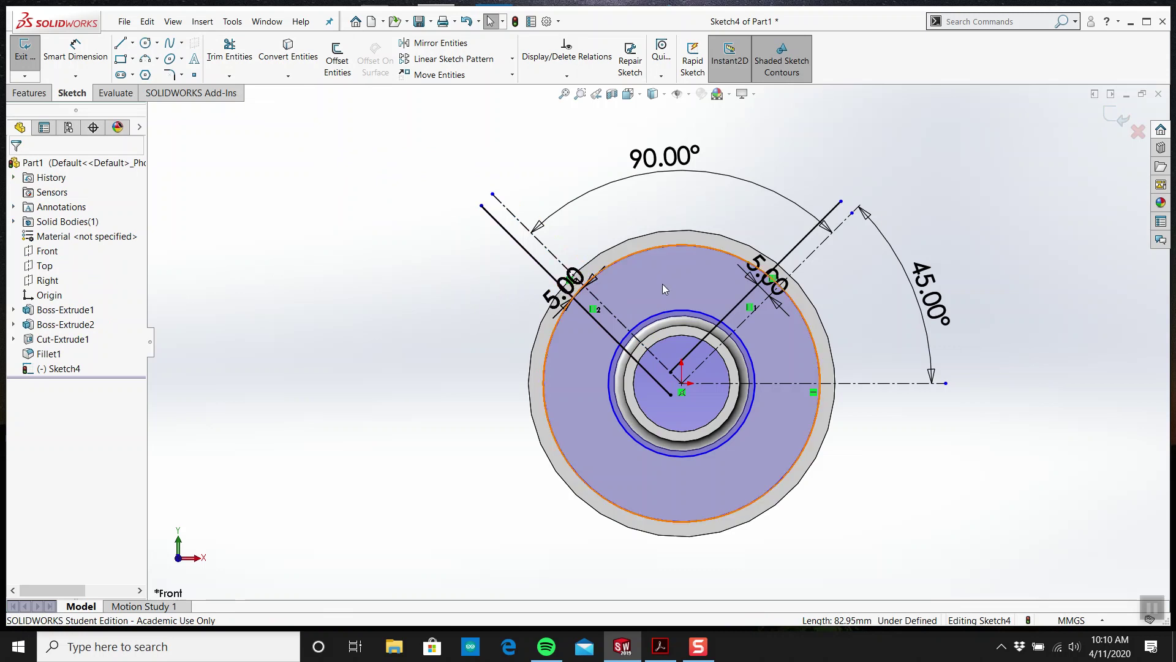
scroll(663, 284, up, 2)
scroll(674, 306, down, 4)
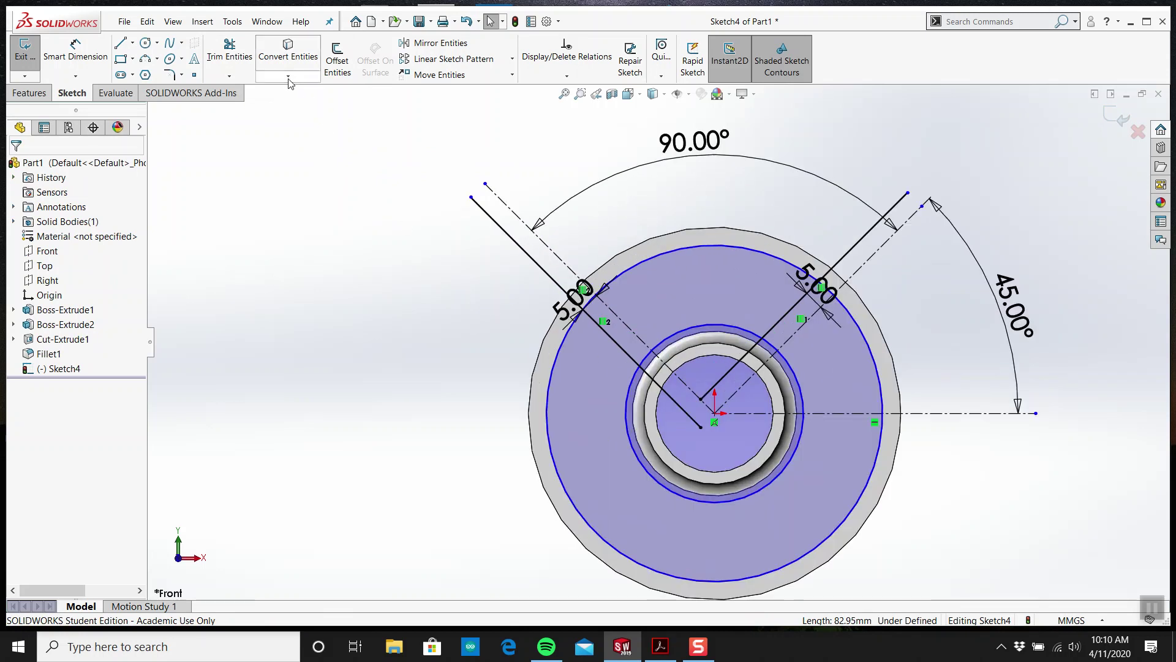
click(539, 267)
key(Delete)
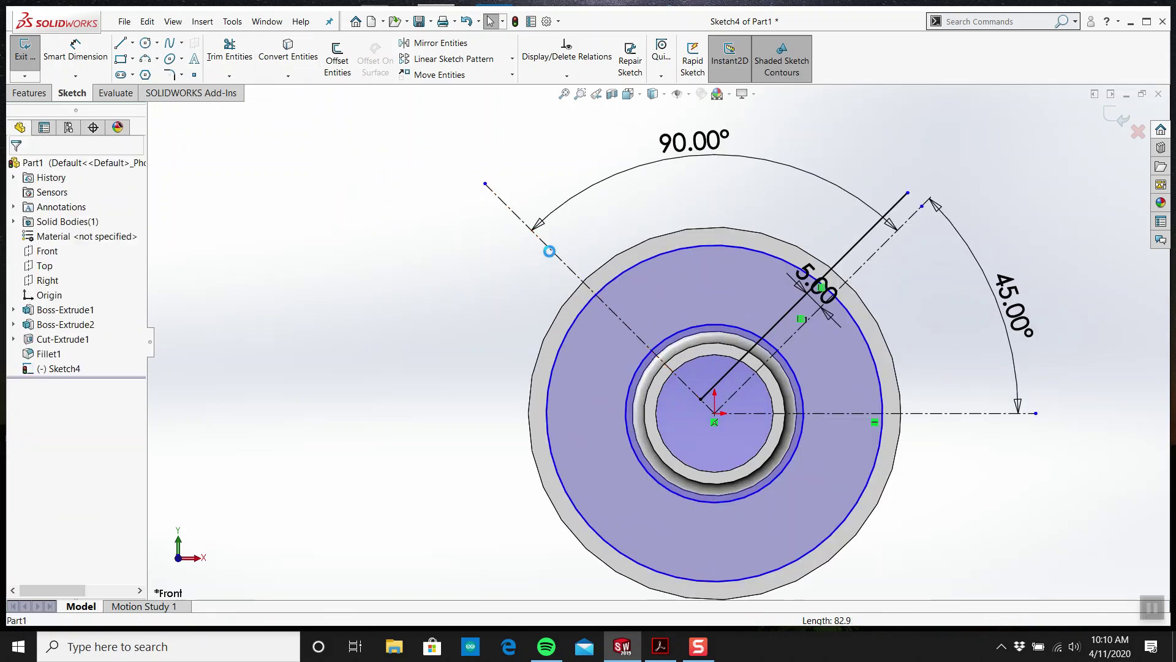
Redo the 5 mm offset on the correct side and switch to the wheel drawing
click(337, 64)
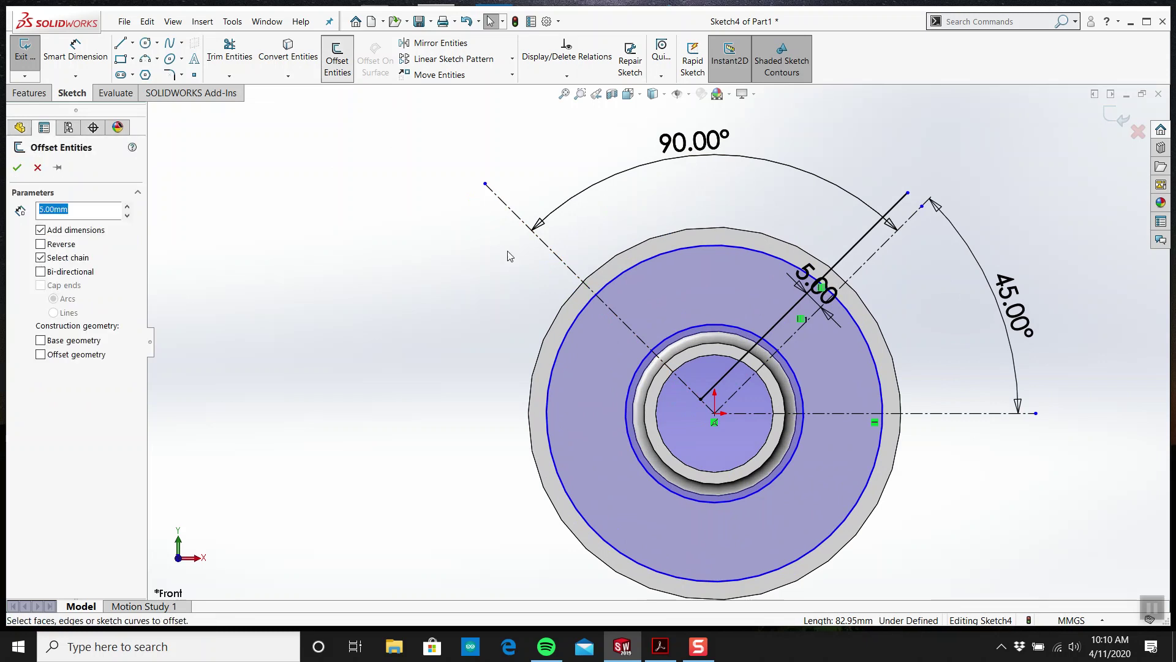
click(551, 249)
click(601, 230)
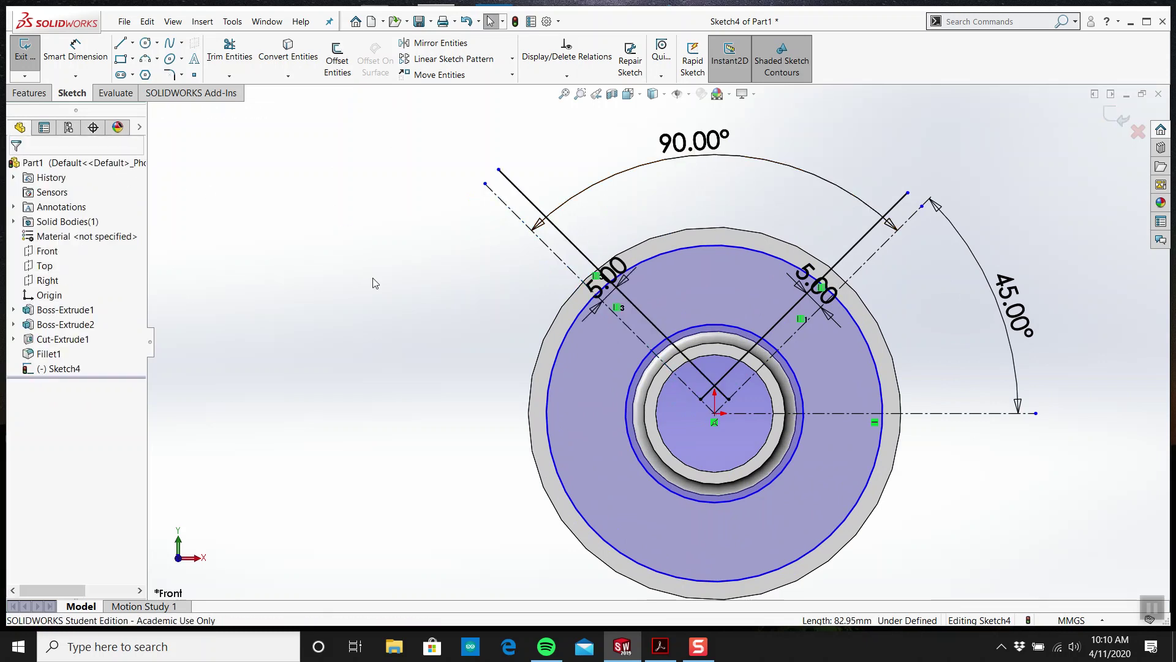
click(671, 651)
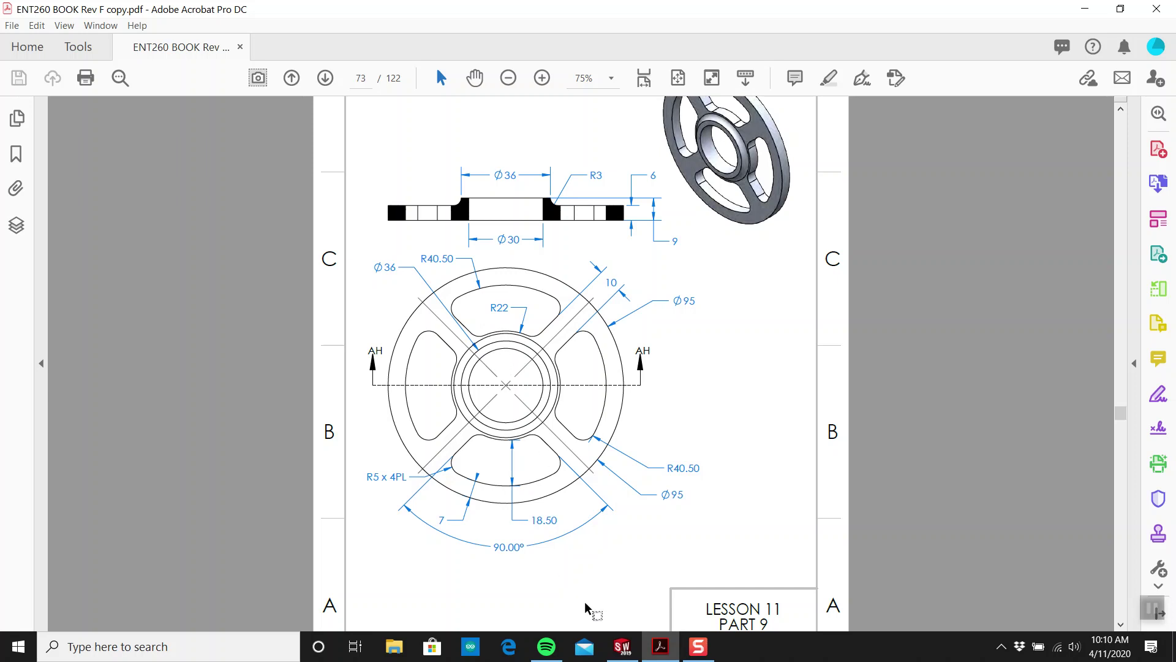
Dimension the outer circle to Ø81 and move the dimension beside the circle
click(622, 646)
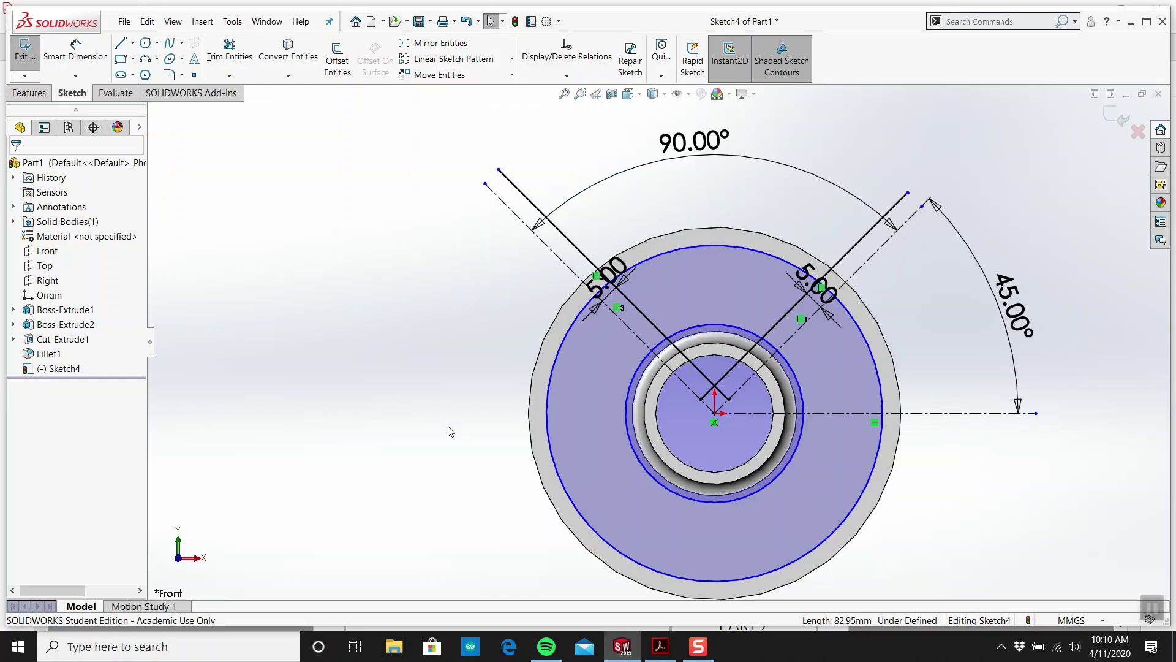
key(d)
click(661, 255)
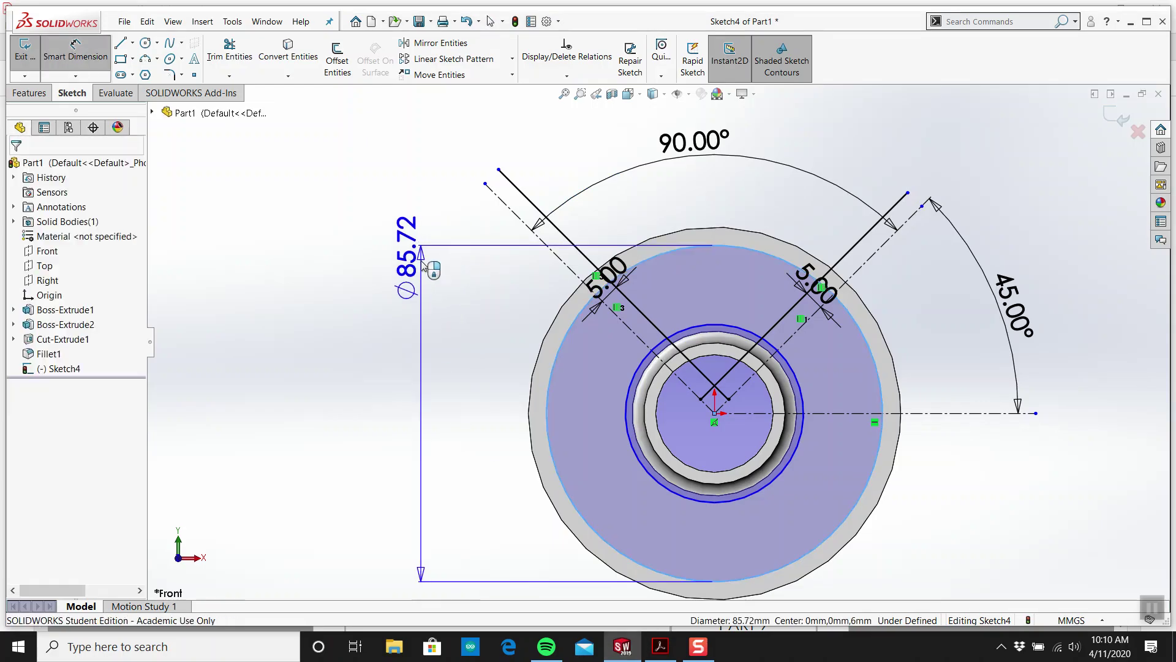
click(423, 263)
text(81)
key(Return)
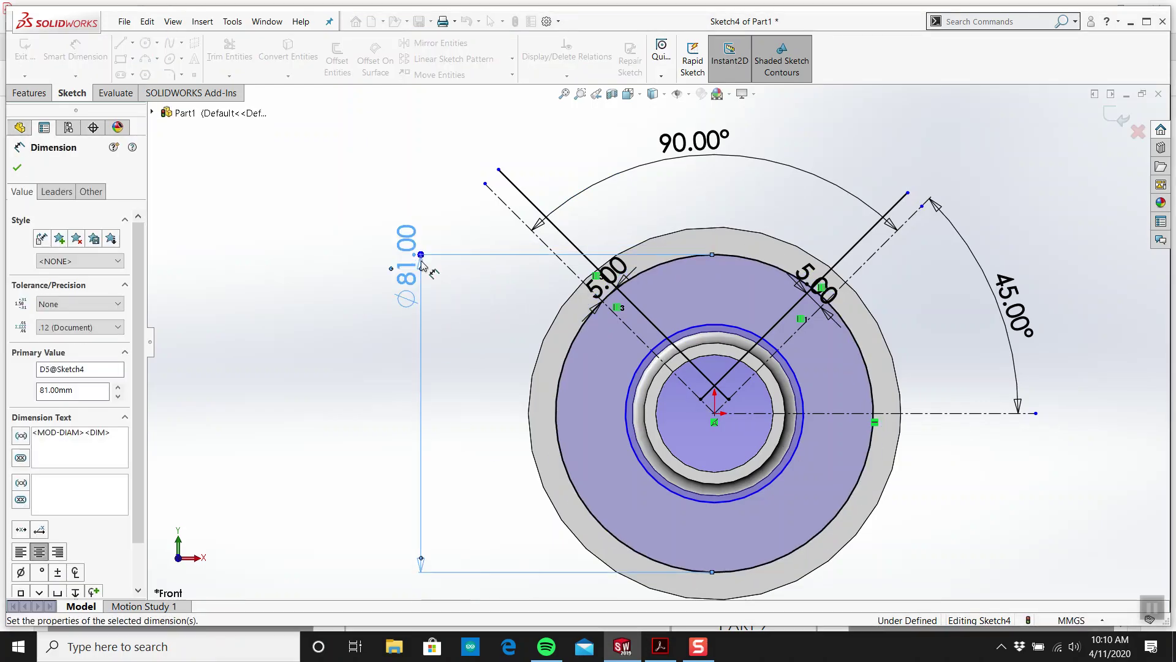
key(Escape)
drag(406, 261, 390, 422)
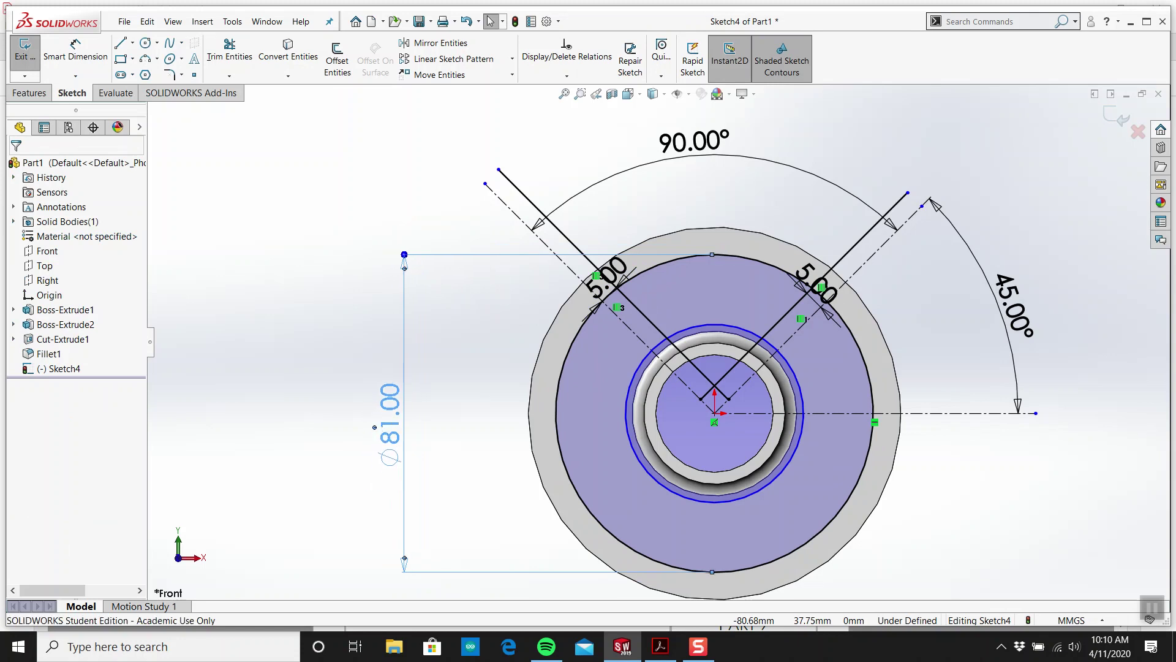
key(f)
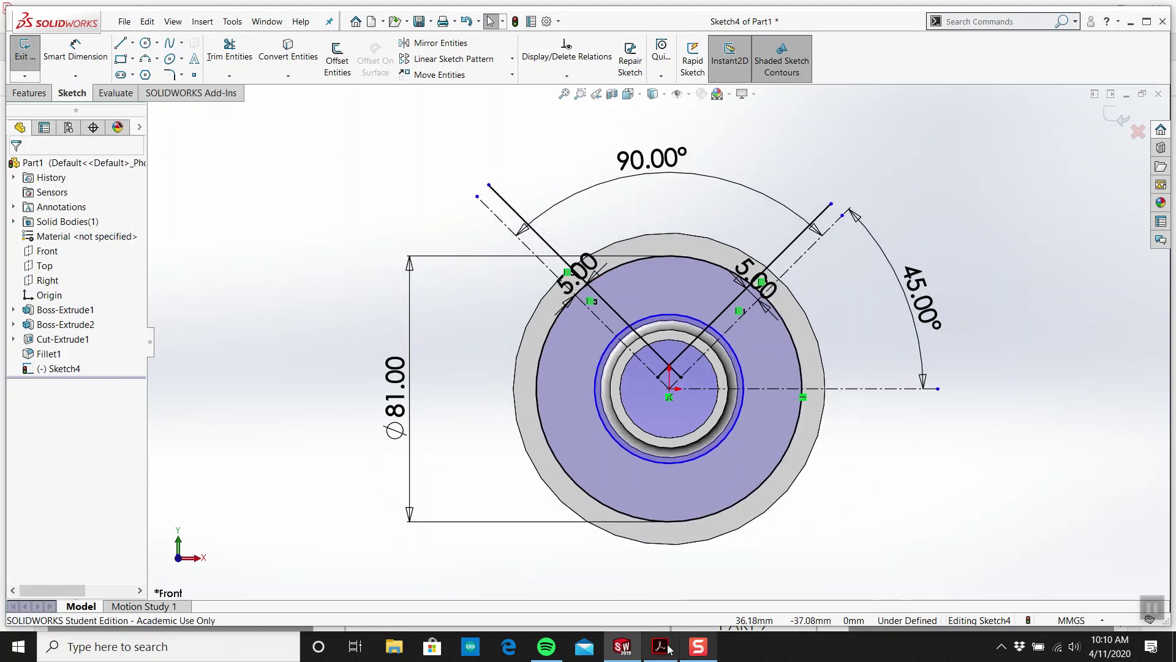
click(661, 646)
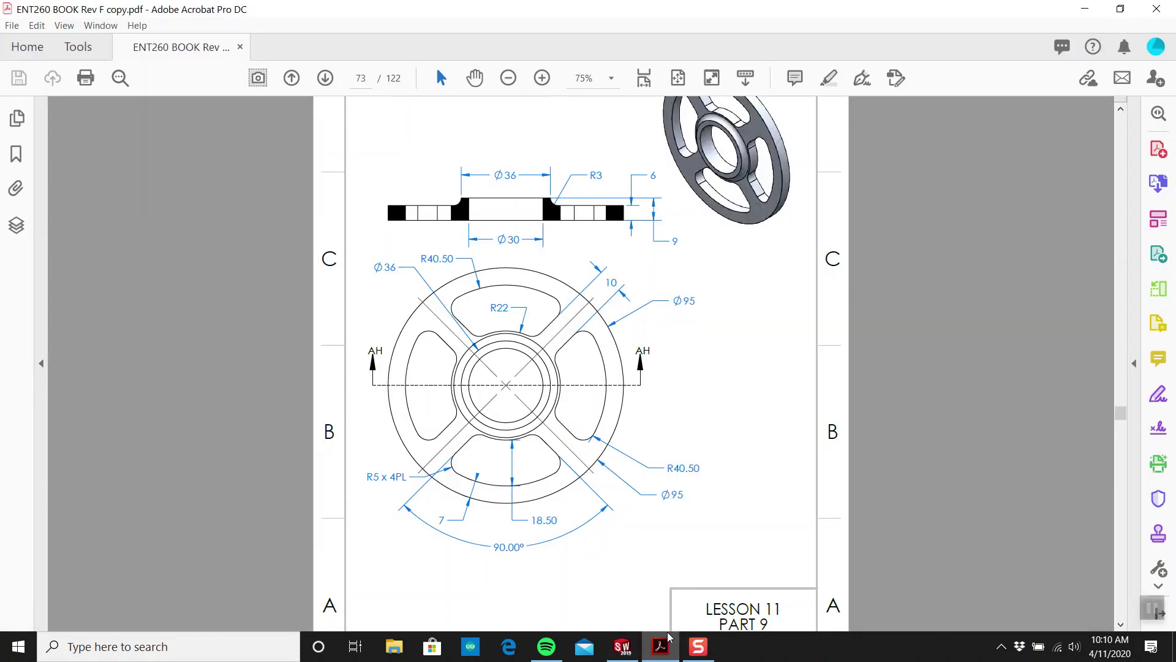
Dimension the circle around the hub to Ø44
click(621, 648)
click(76, 49)
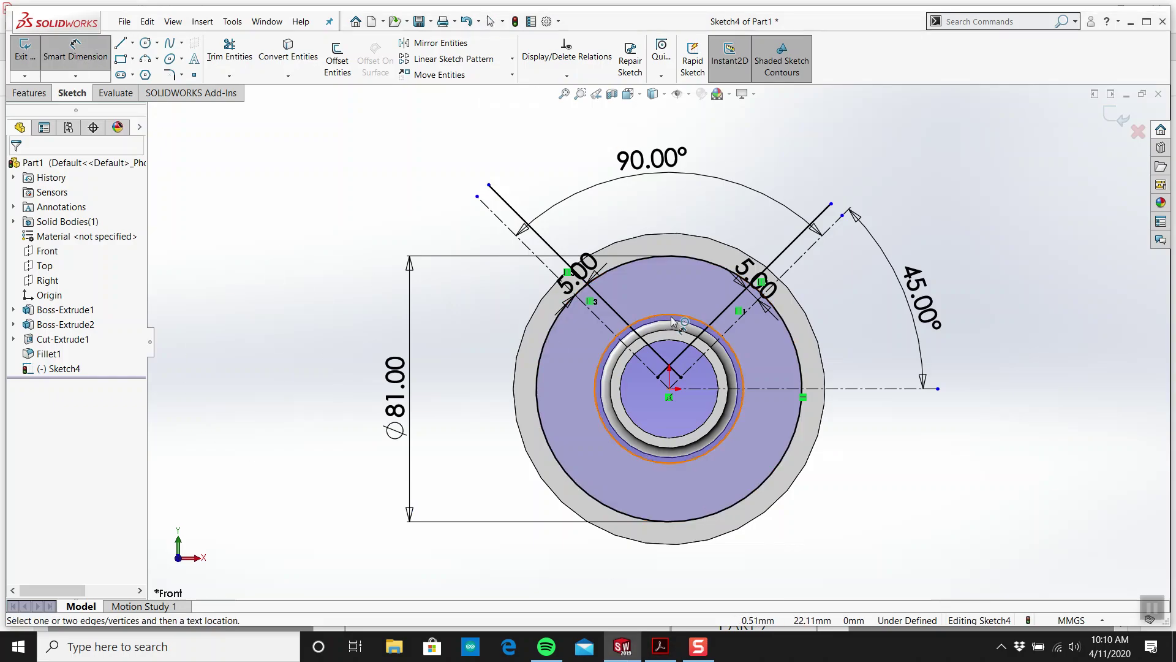
click(728, 432)
click(897, 508)
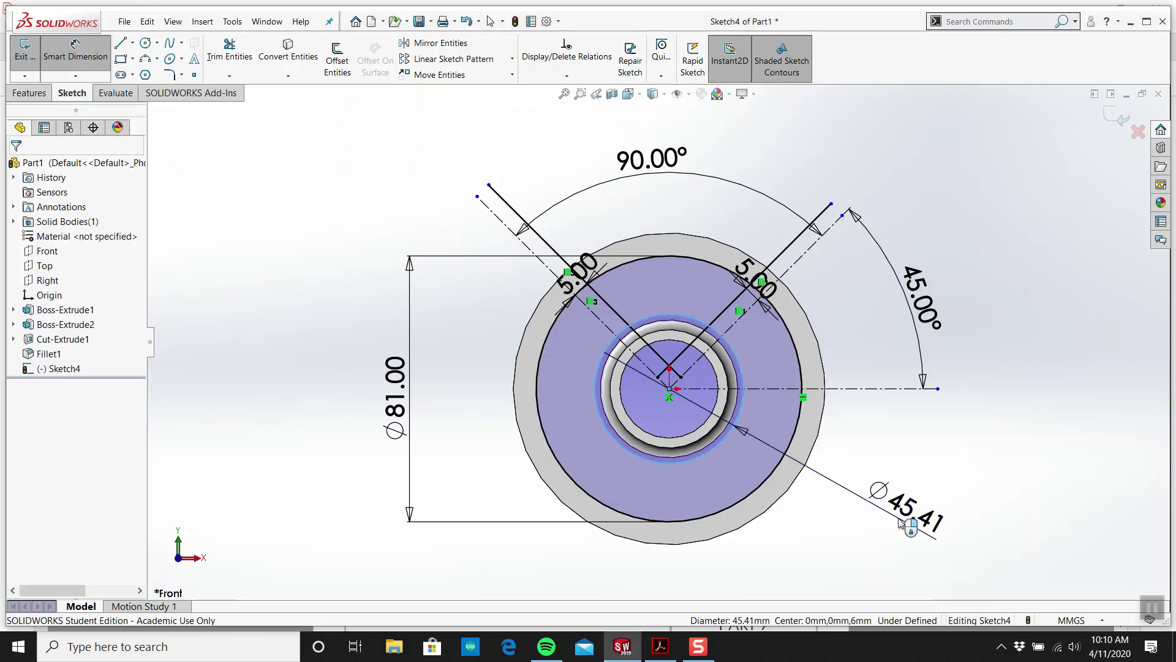
text(44)
key(Return)
key(Escape)
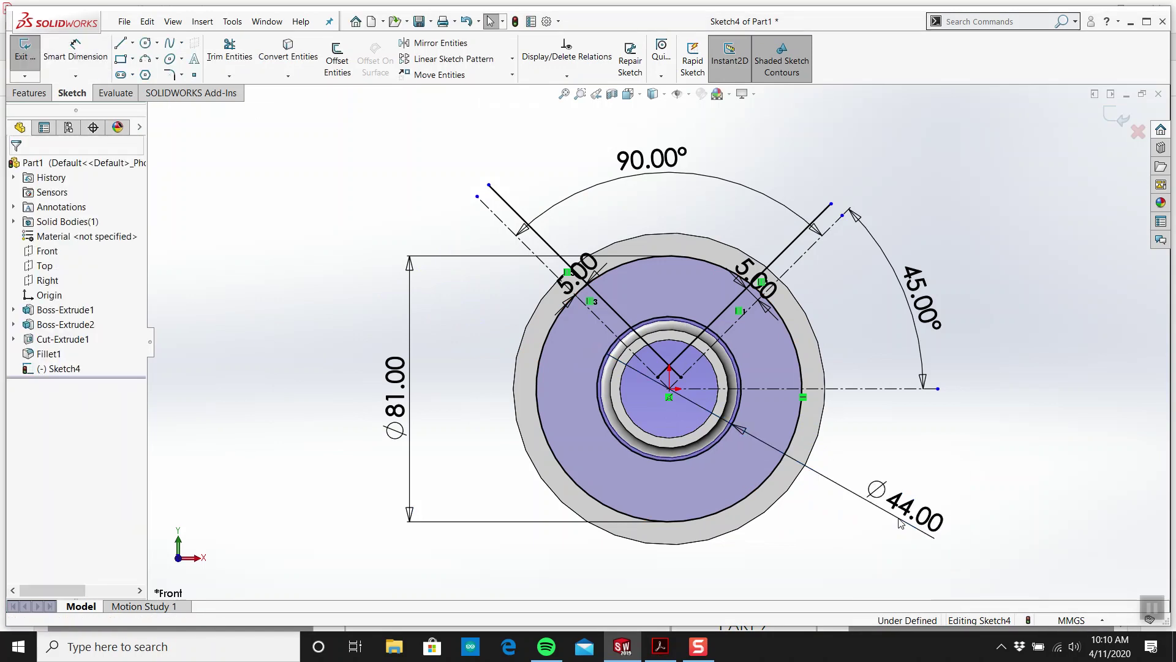
scroll(675, 291, down, 4)
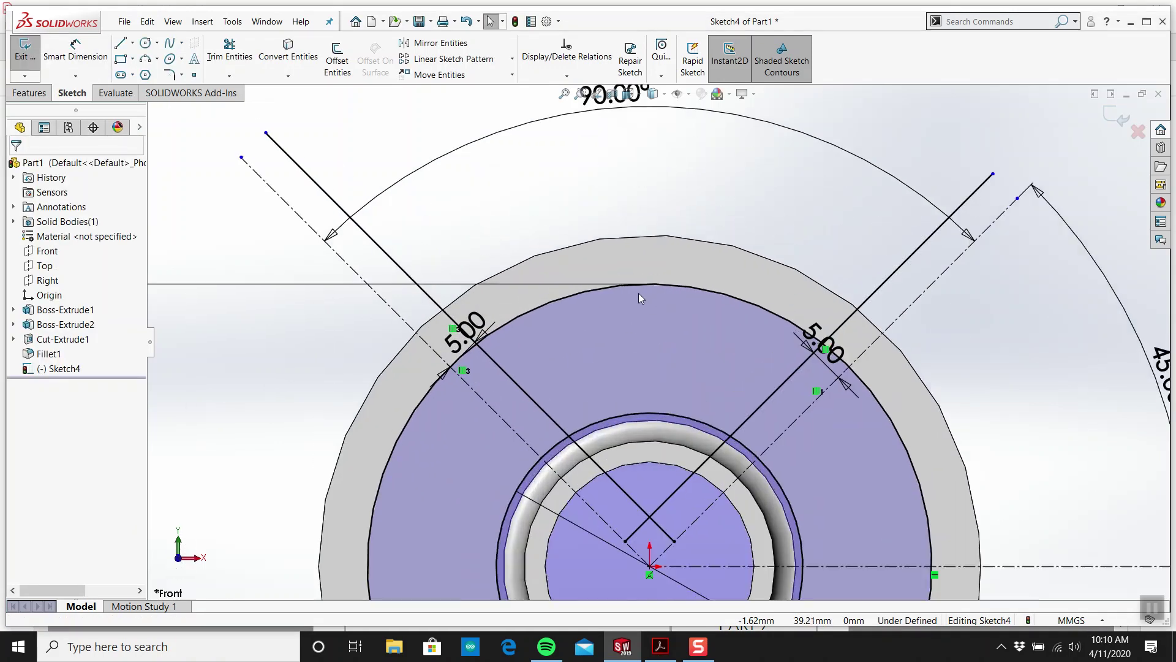
scroll(627, 311, up, 1)
scroll(616, 351, up, 2)
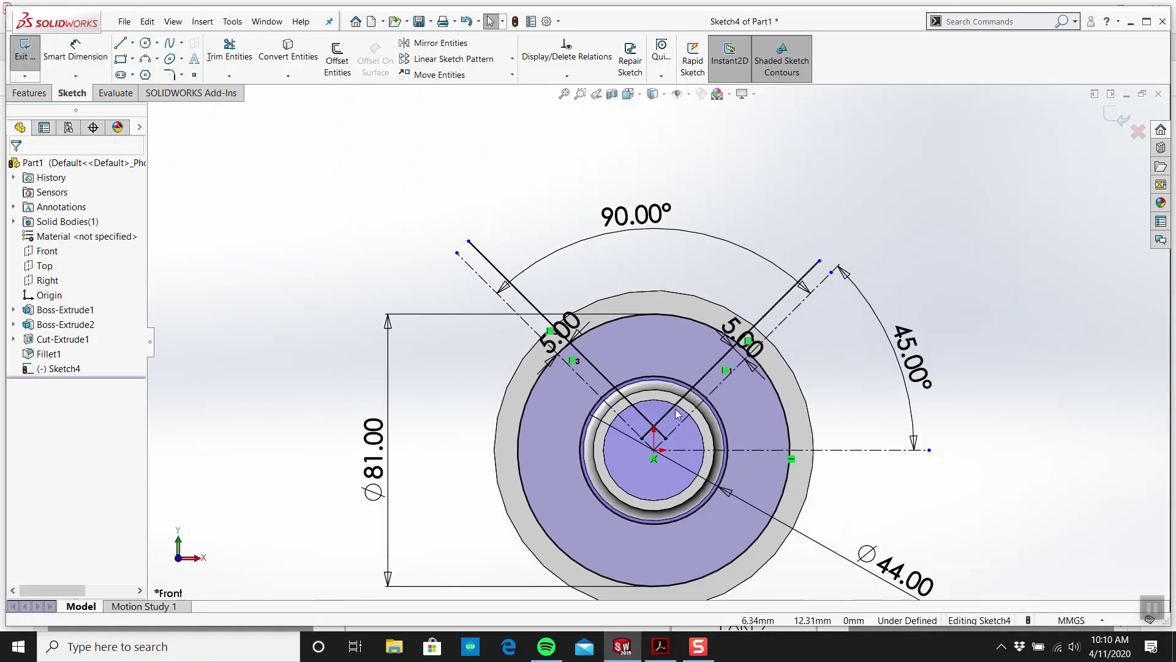
scroll(639, 362, down, 3)
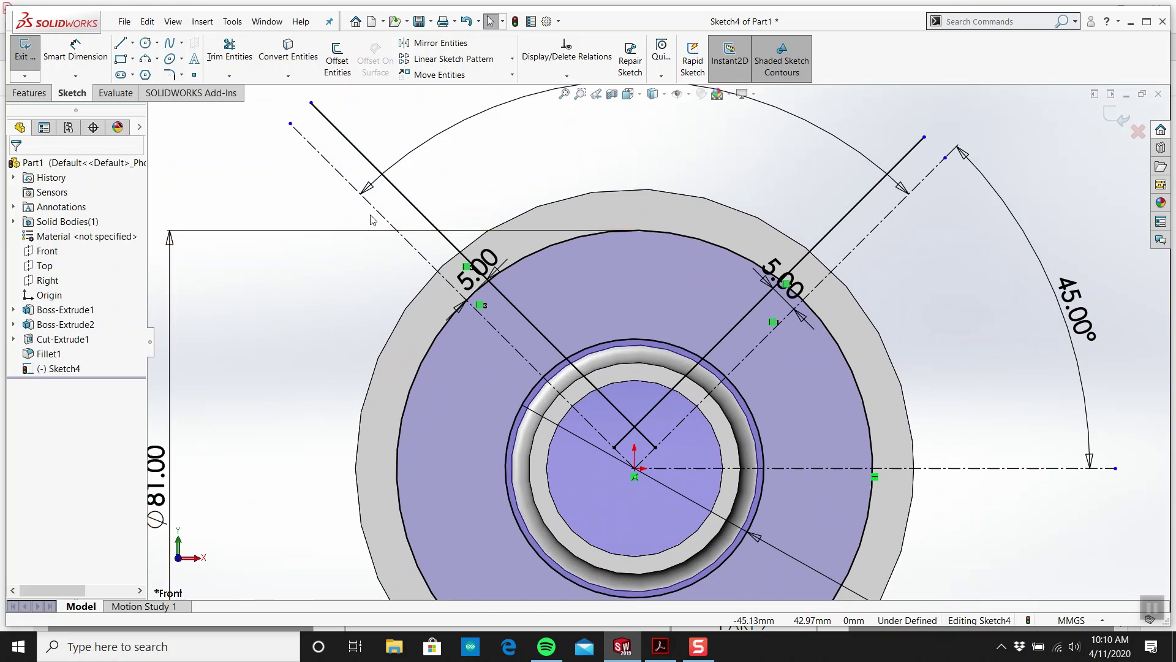
click(229, 55)
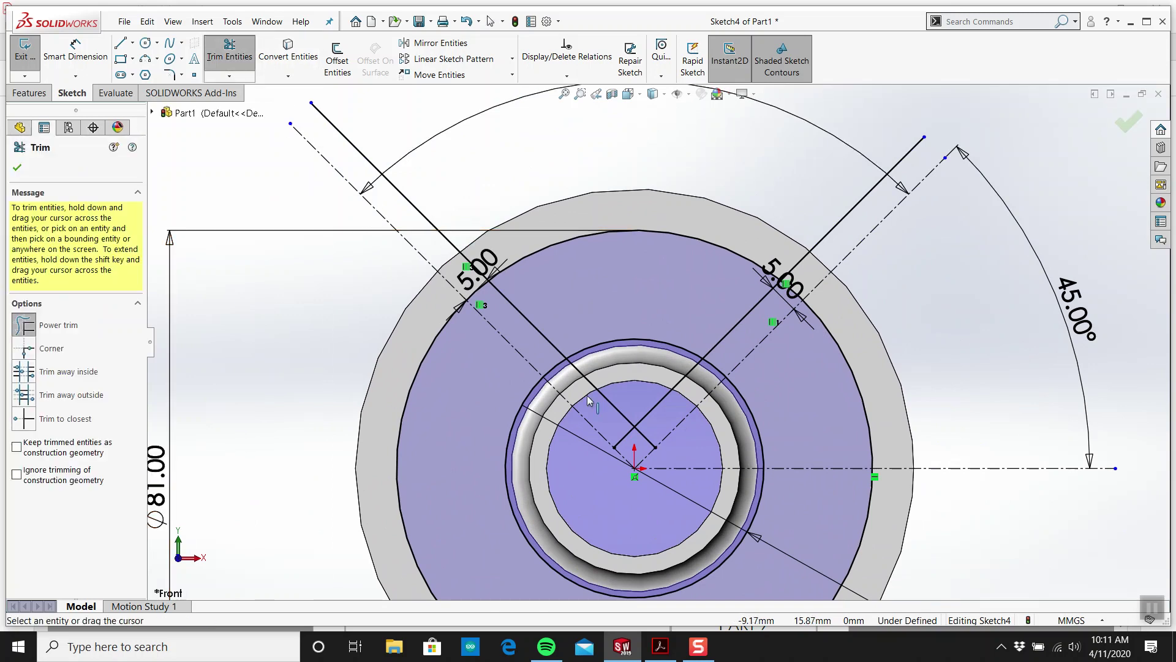
Trim the slanted lines back to the hub circle and delete the leftover lines and dimensions
mouse_move(598, 412)
mouse_down()
mouse_move(670, 413)
mouse_move(646, 385)
mouse_move(669, 448)
mouse_up()
key(Escape)
scroll(669, 448, up, 3)
scroll(670, 309, down, 8)
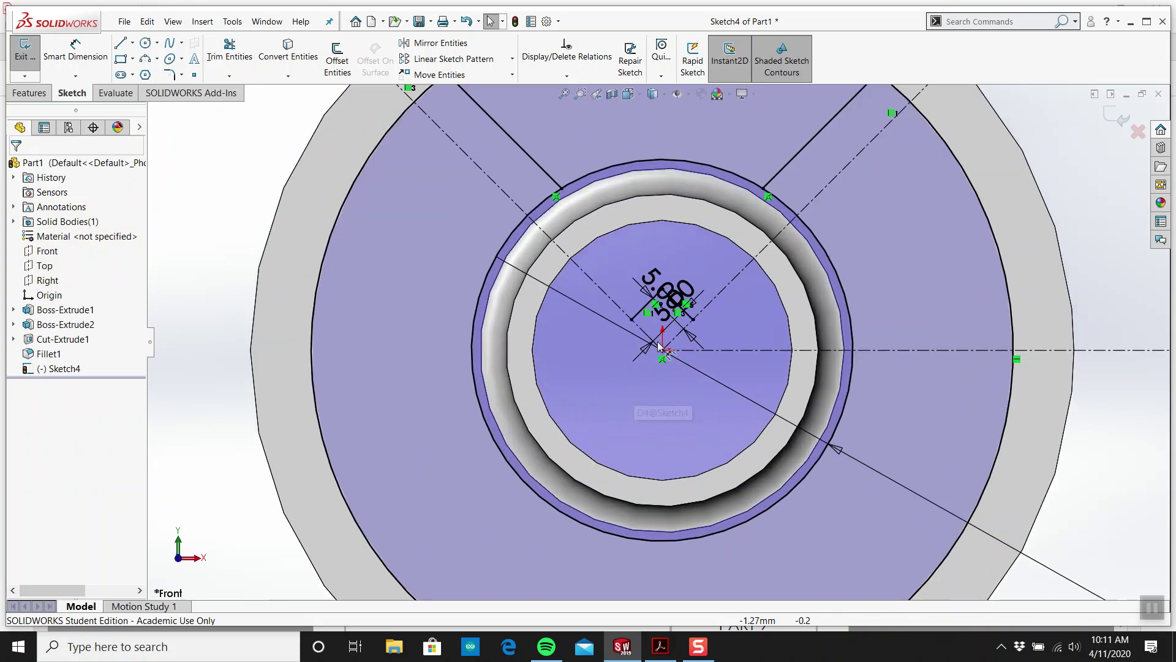
scroll(671, 309, down, 2)
click(612, 291)
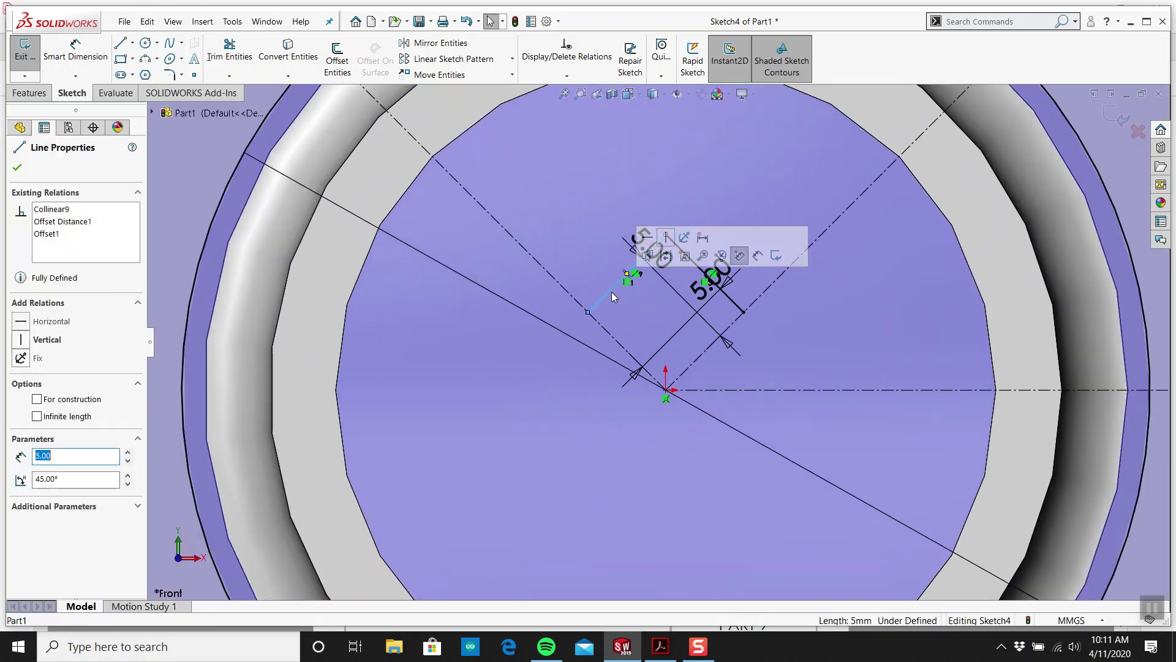
key(Delete)
scroll(690, 263, up, 2)
click(686, 255)
key(Delete)
scroll(670, 285, up, 4)
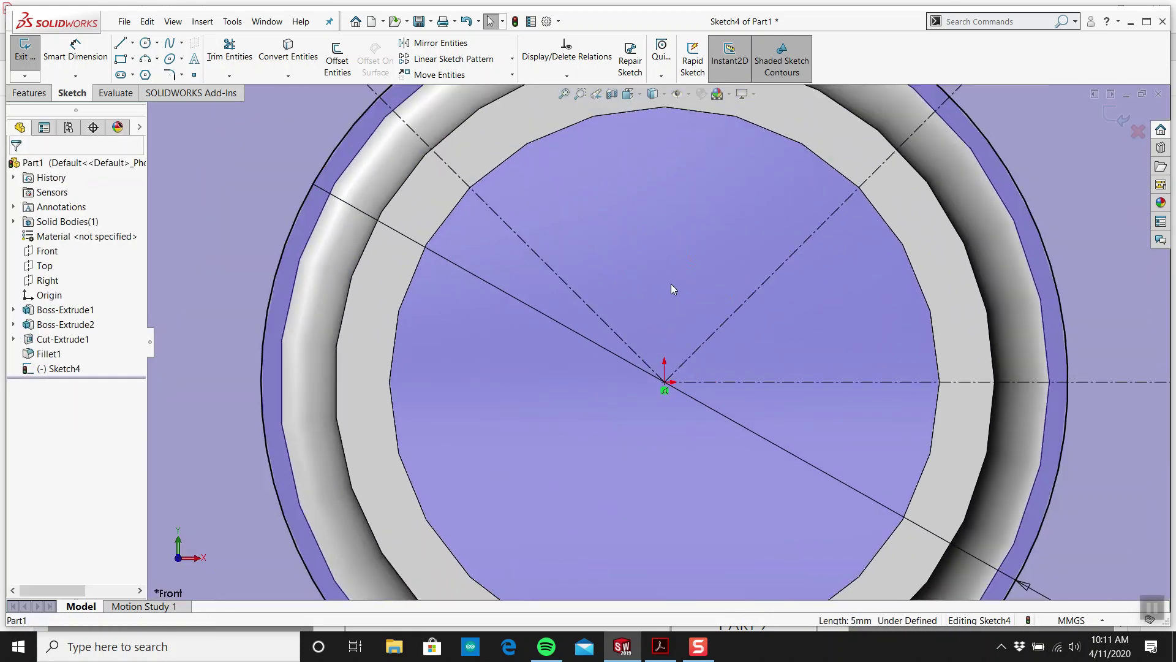
scroll(668, 275, up, 3)
scroll(659, 252, down, 5)
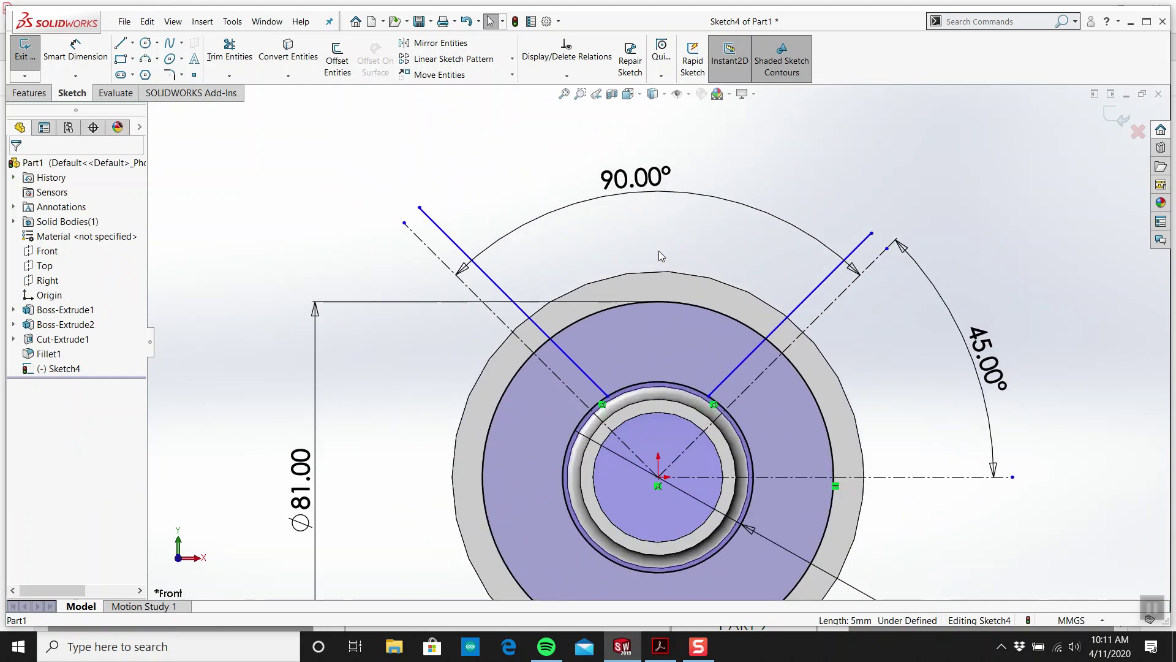
scroll(659, 253, up, 4)
scroll(685, 326, down, 3)
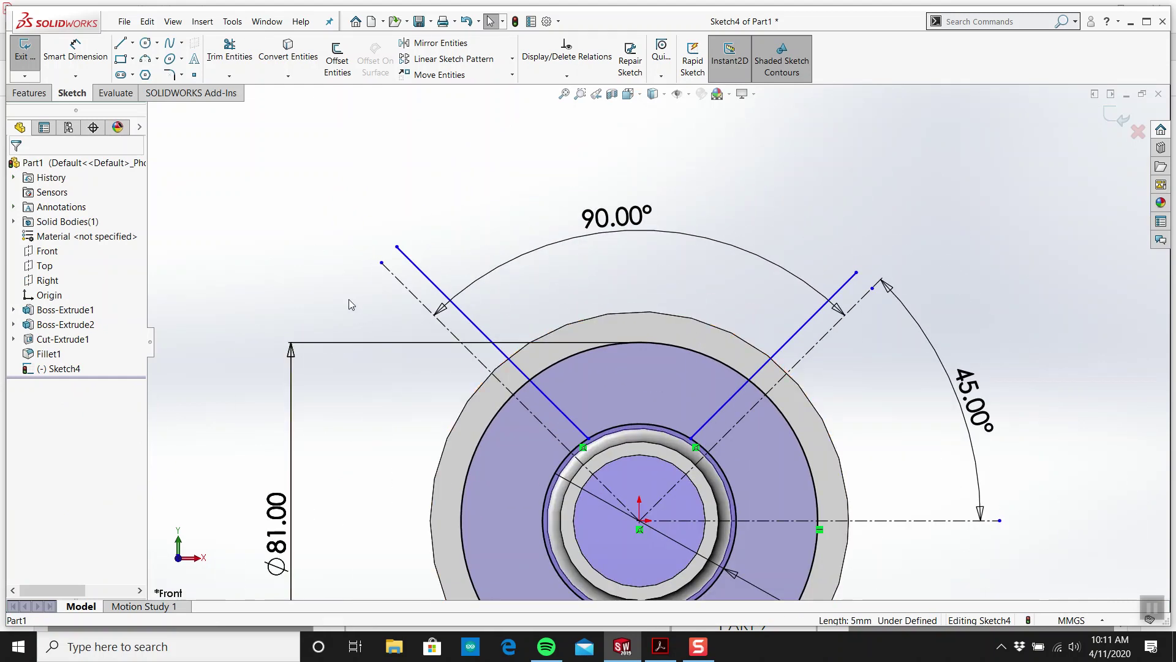
Dimension the left and right spoke lines 5.00 mm from their diagonal centerlines
right_drag(325, 329, 410, 329)
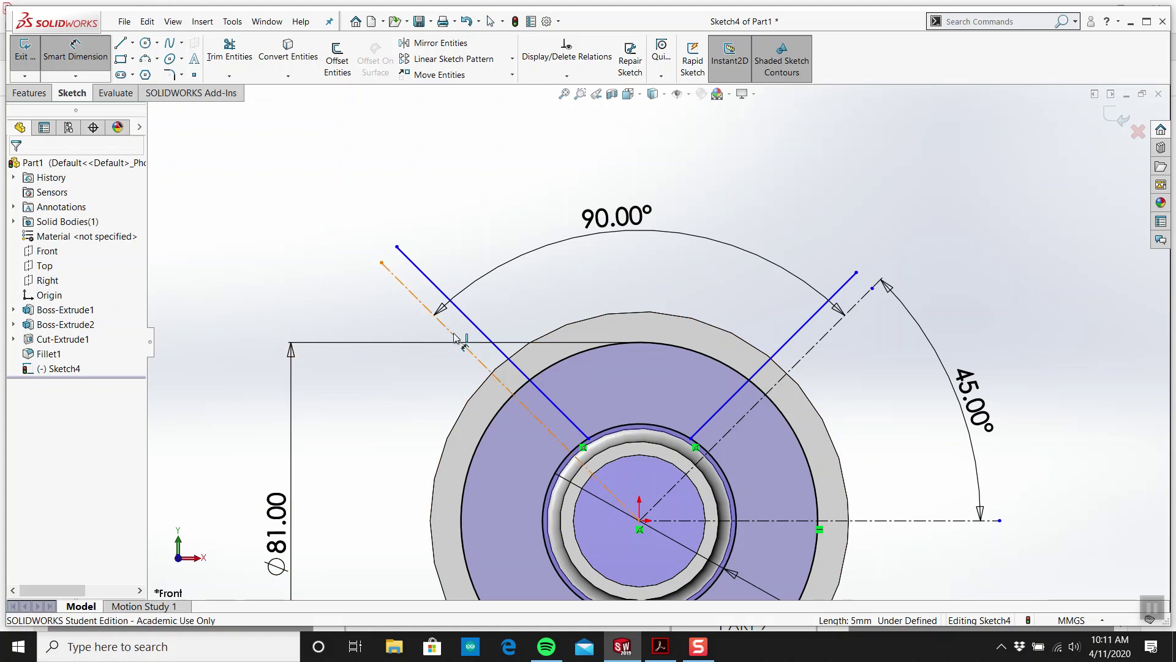
click(465, 316)
click(441, 321)
click(360, 185)
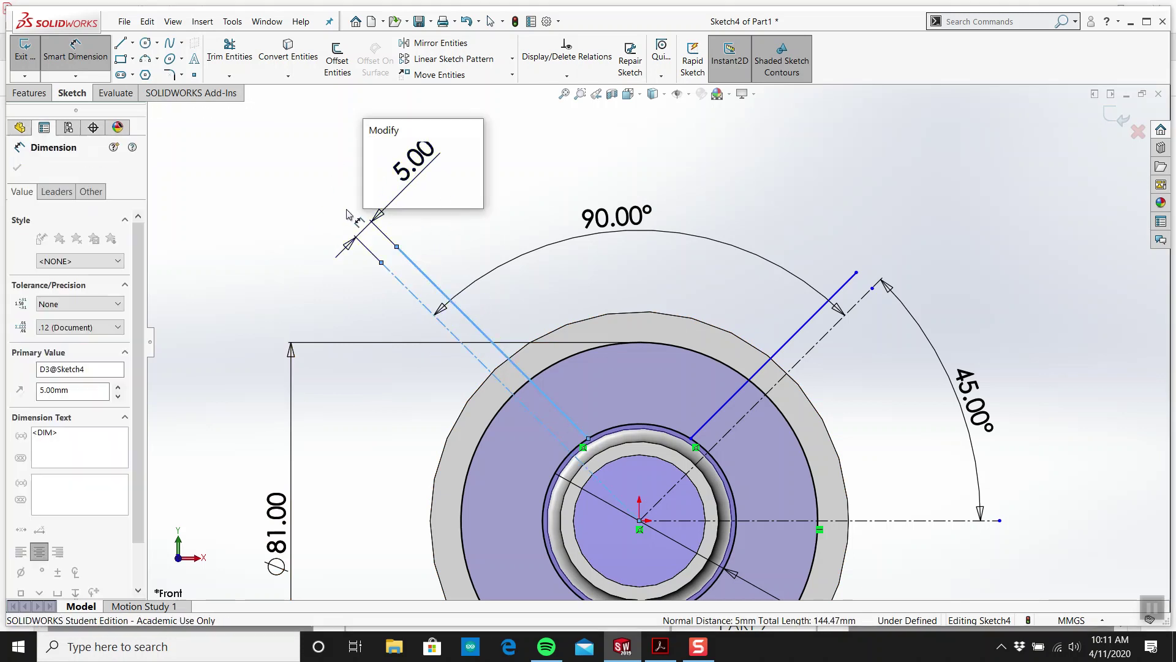
click(373, 152)
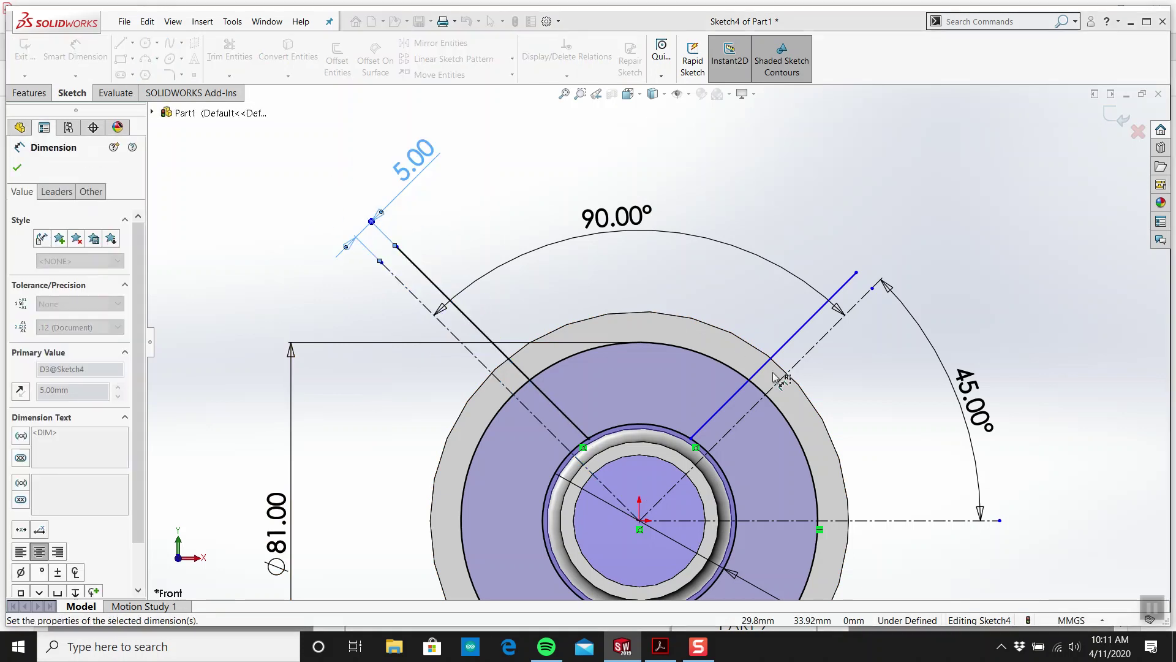
click(794, 339)
click(805, 341)
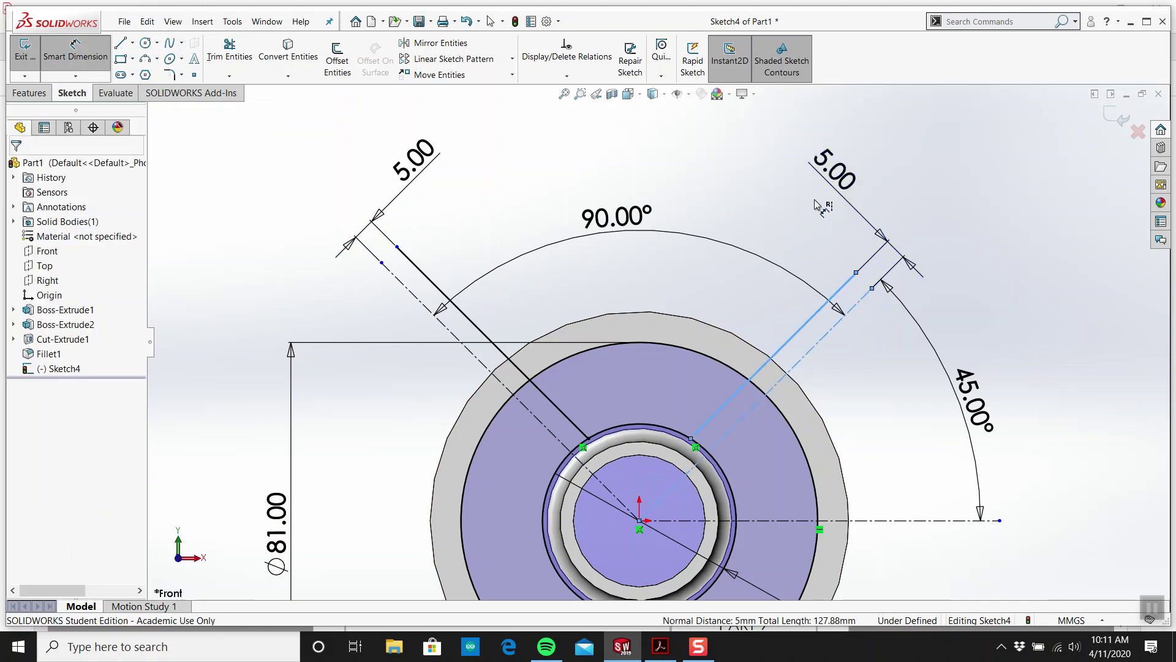
click(829, 184)
key(Return)
key(Escape)
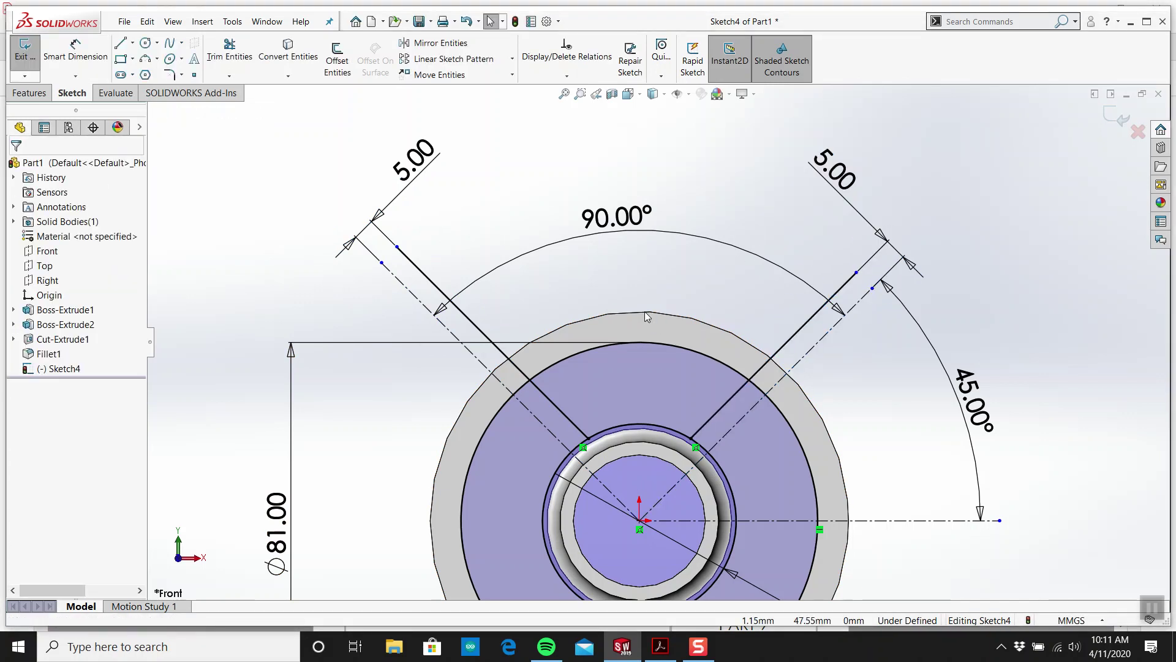
scroll(660, 337, up, 3)
scroll(661, 432, down, 3)
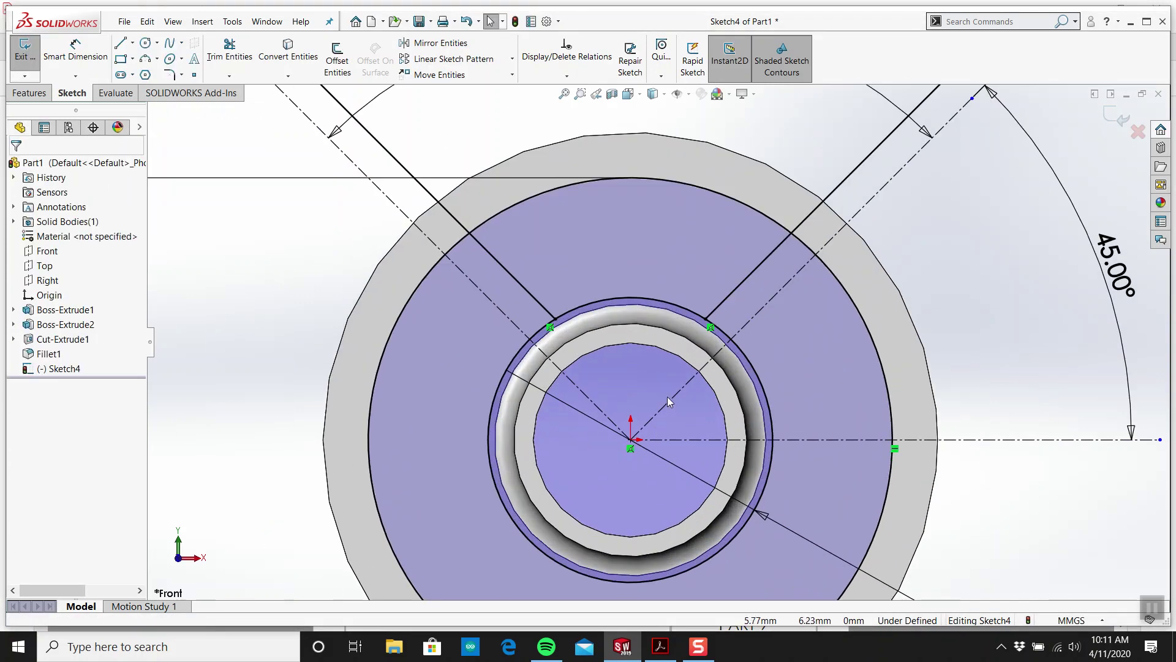
Power-trim the outer circle's upper-right and lower arcs and the overhanging line ends
click(230, 52)
drag(856, 349, 882, 344)
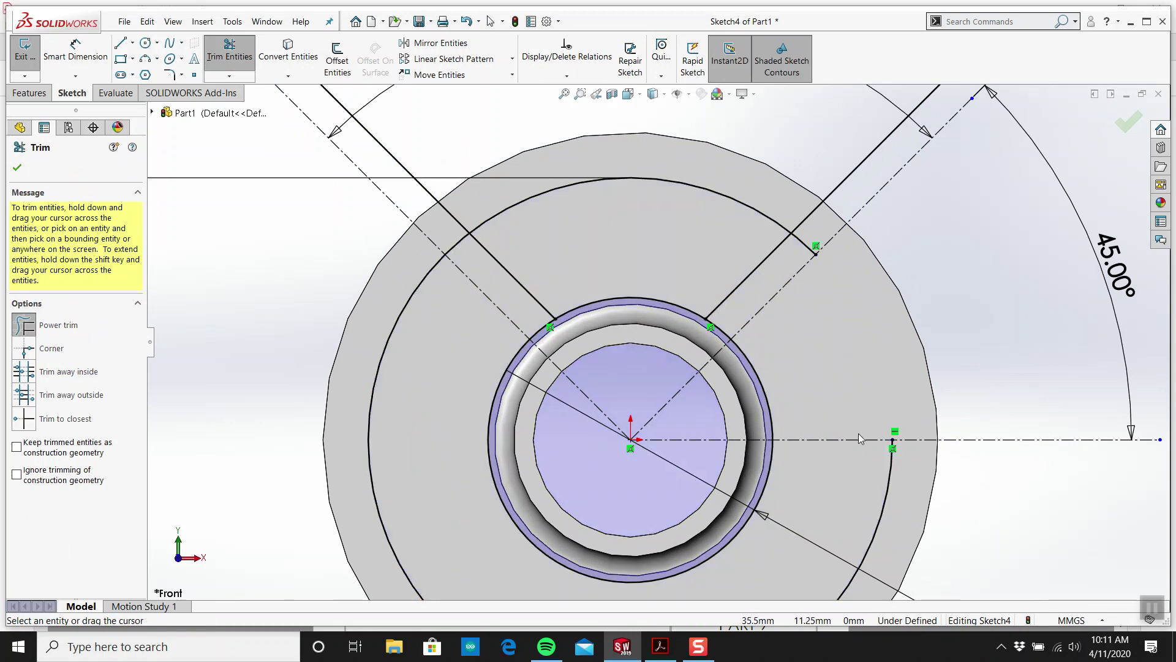
drag(423, 343, 474, 288)
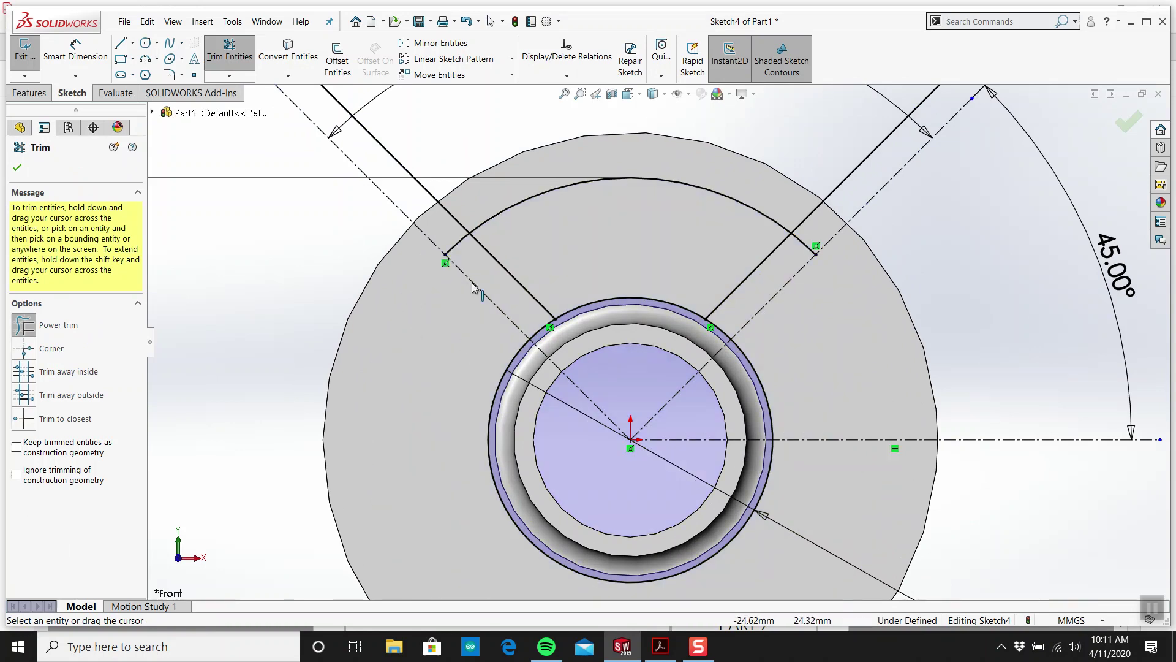
scroll(484, 264, up, 3)
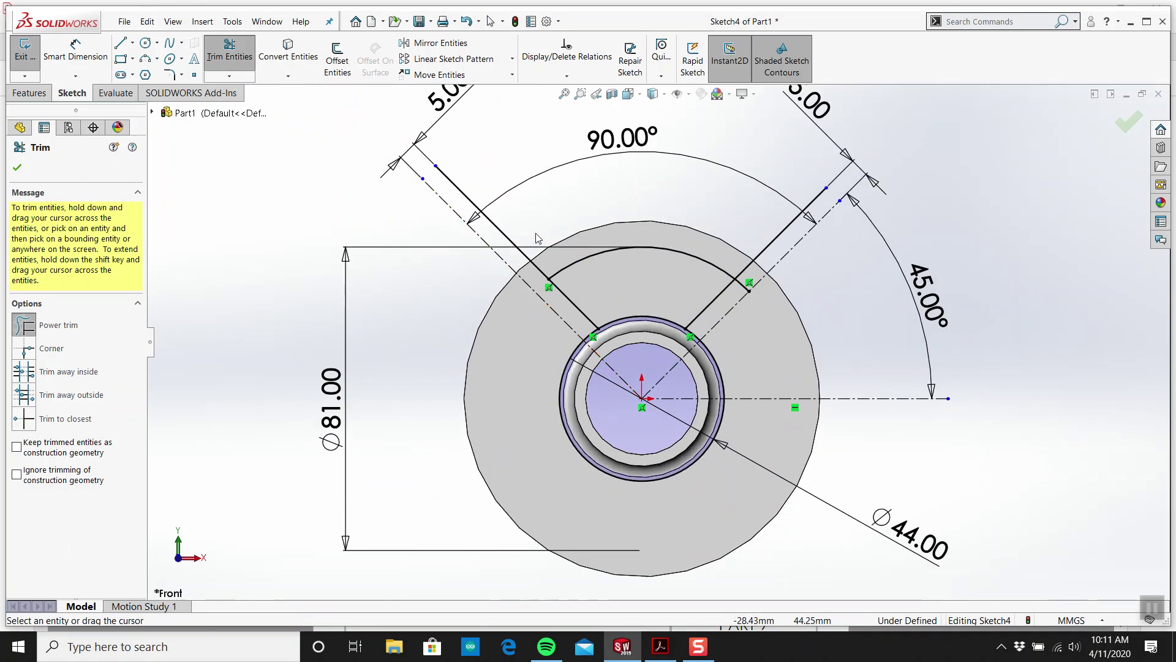
drag(505, 237, 501, 239)
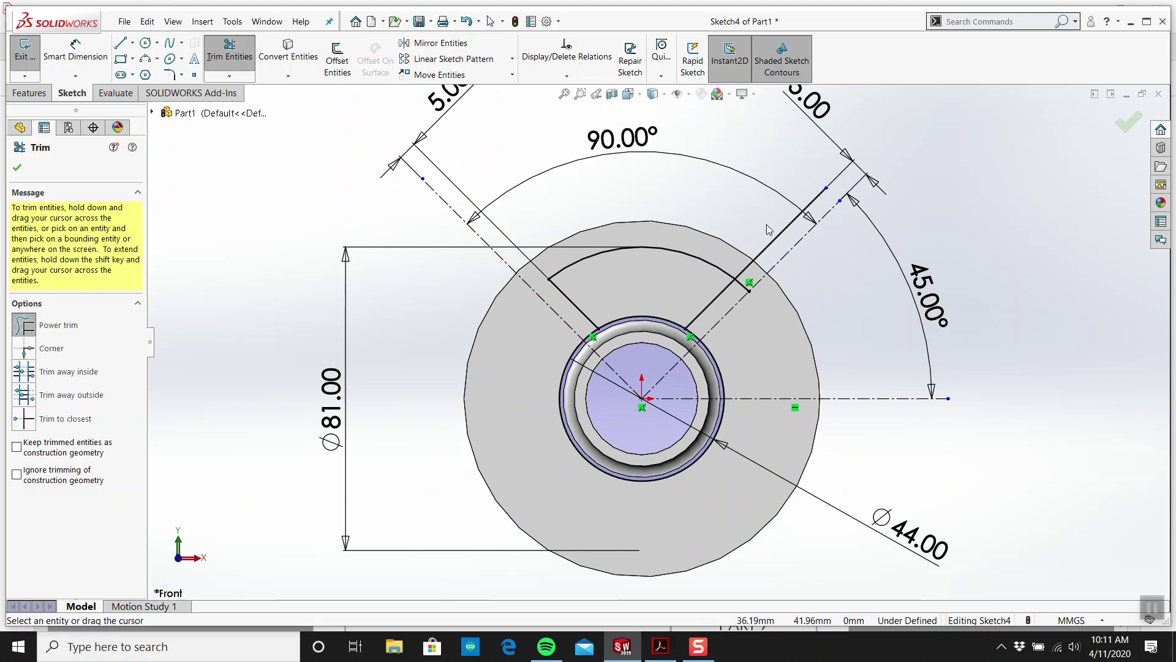
drag(769, 230, 773, 282)
scroll(773, 281, up, 1)
scroll(773, 281, down, 5)
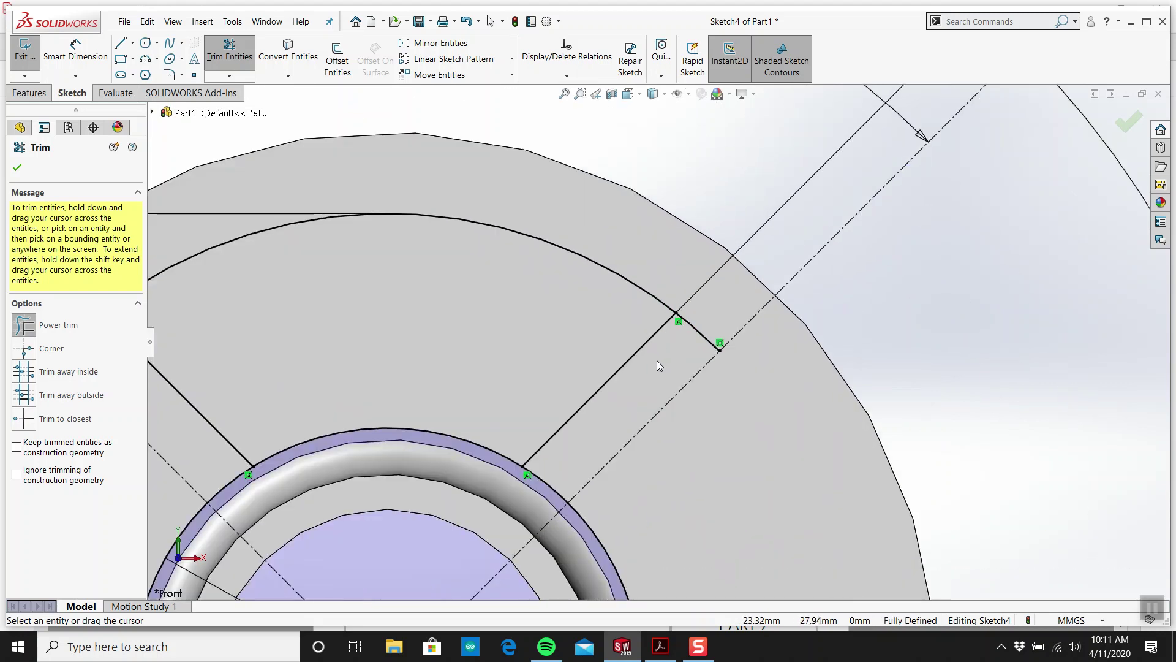
Trim the remaining arc pieces and short segments until one closed sector remains
drag(696, 329, 701, 321)
scroll(674, 330, up, 3)
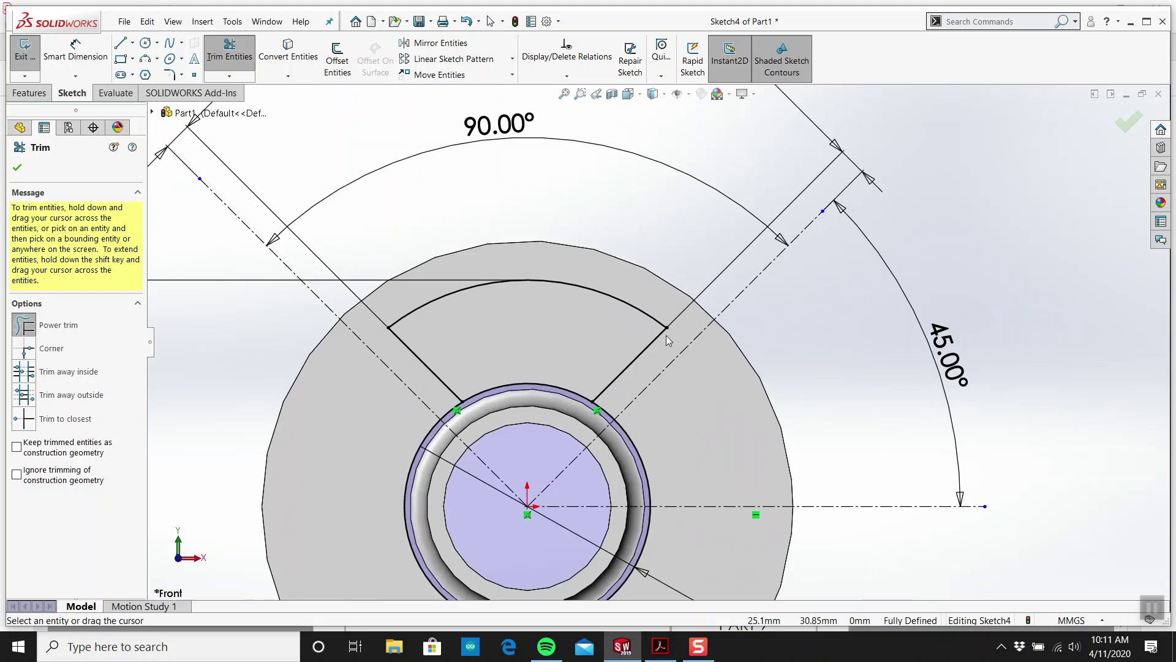
scroll(575, 426, up, 1)
drag(705, 384, 691, 395)
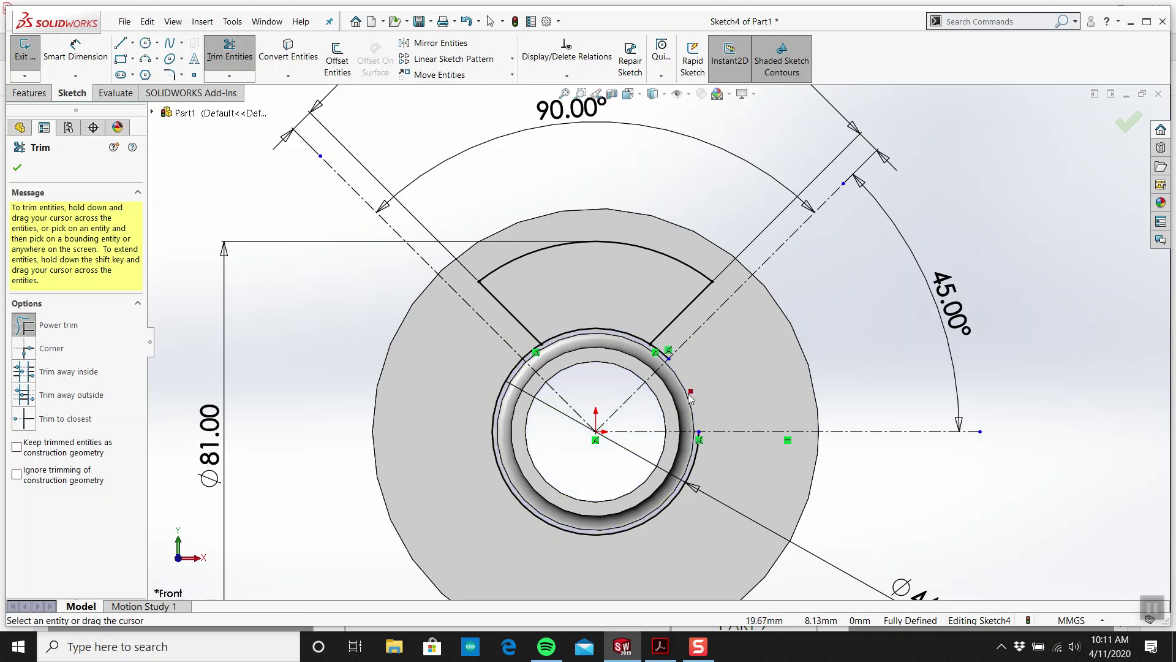
drag(712, 478, 683, 490)
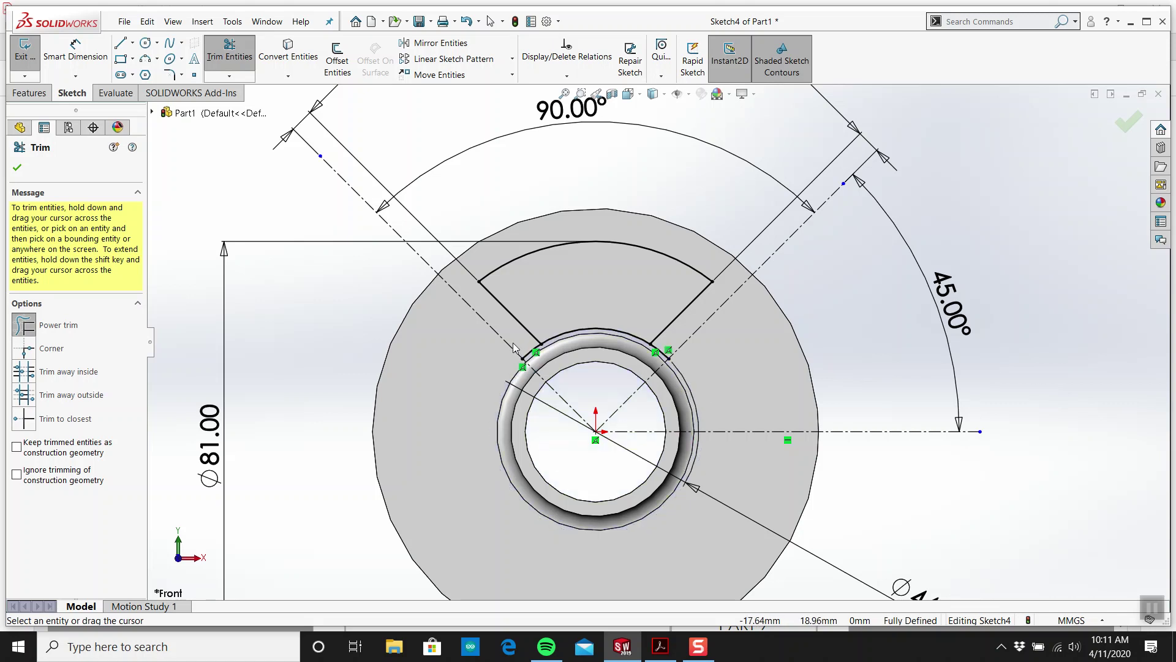
drag(683, 355, 650, 360)
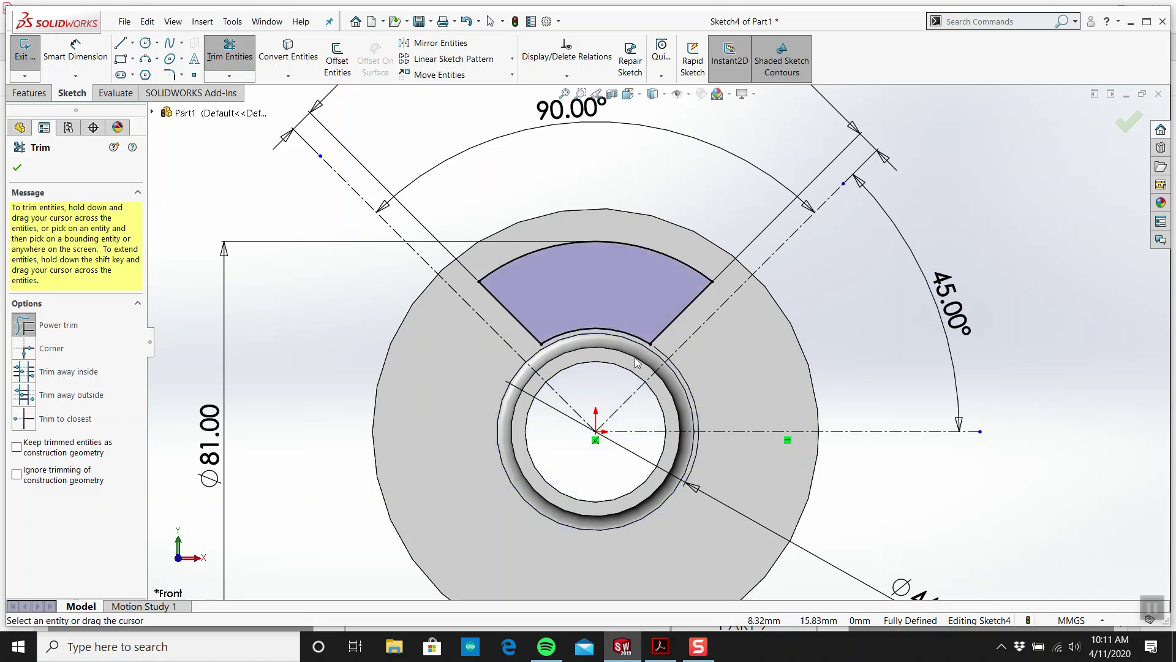
scroll(619, 353, up, 3)
scroll(614, 350, down, 3)
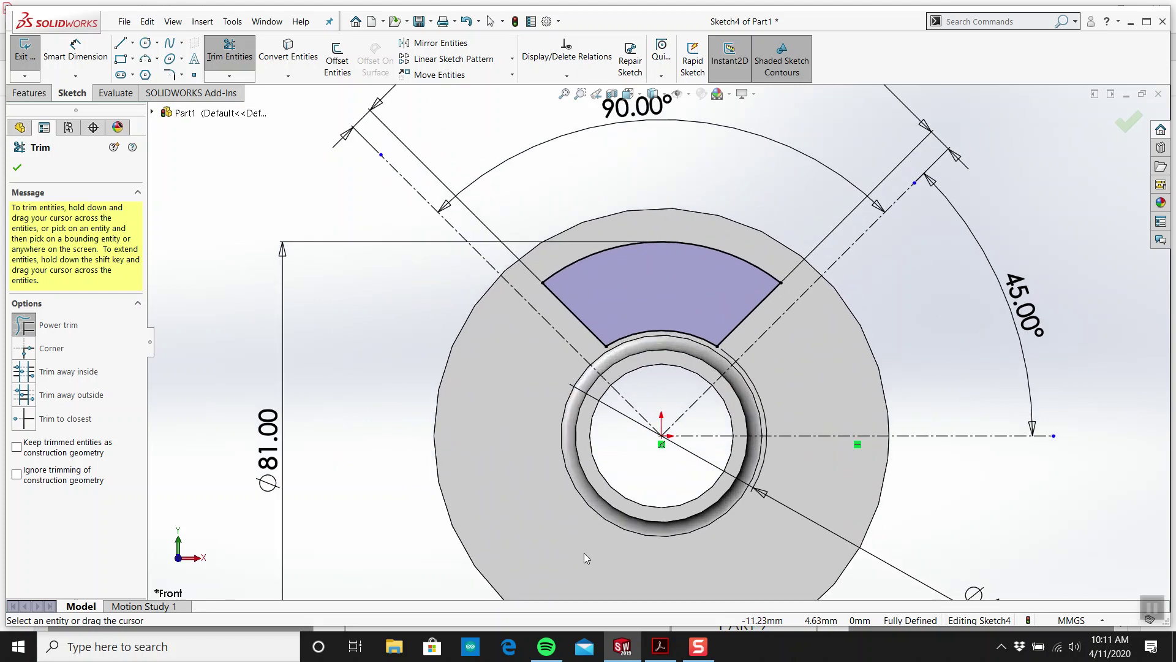
click(660, 646)
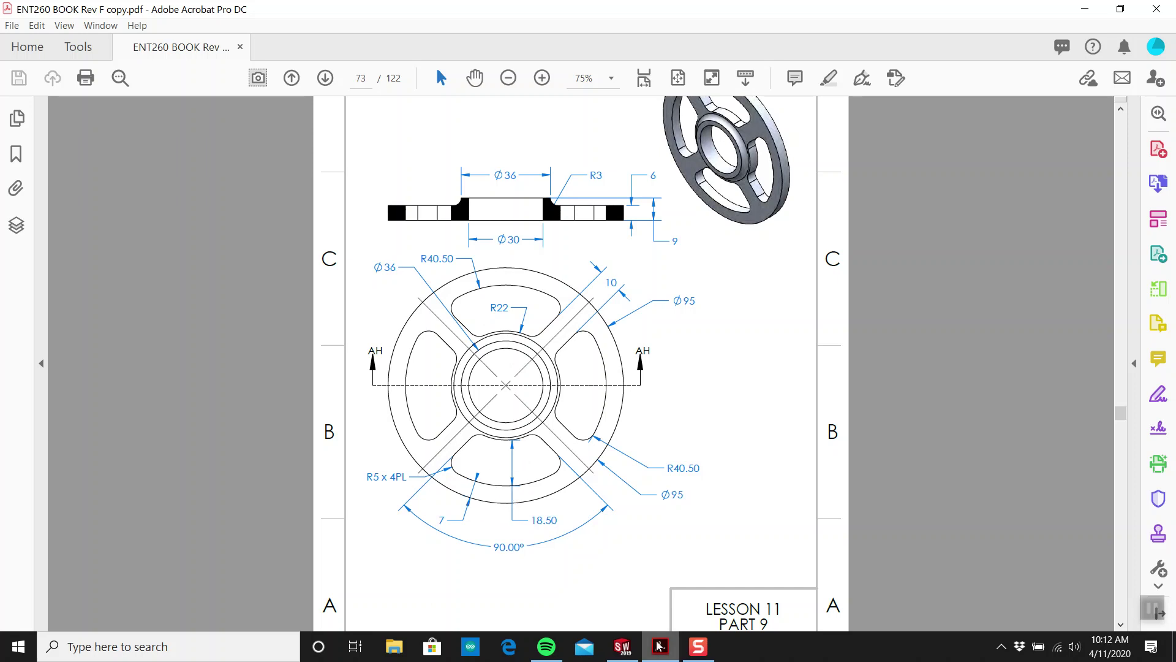
mouse_move(660, 646)
mouse_move(699, 655)
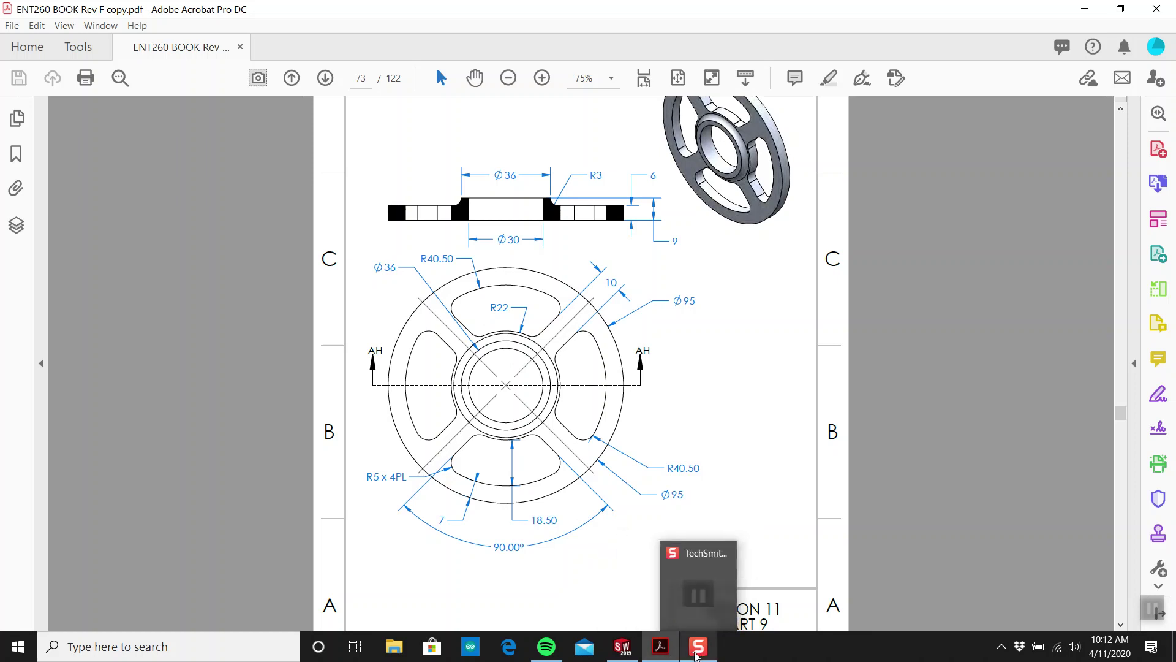
click(625, 653)
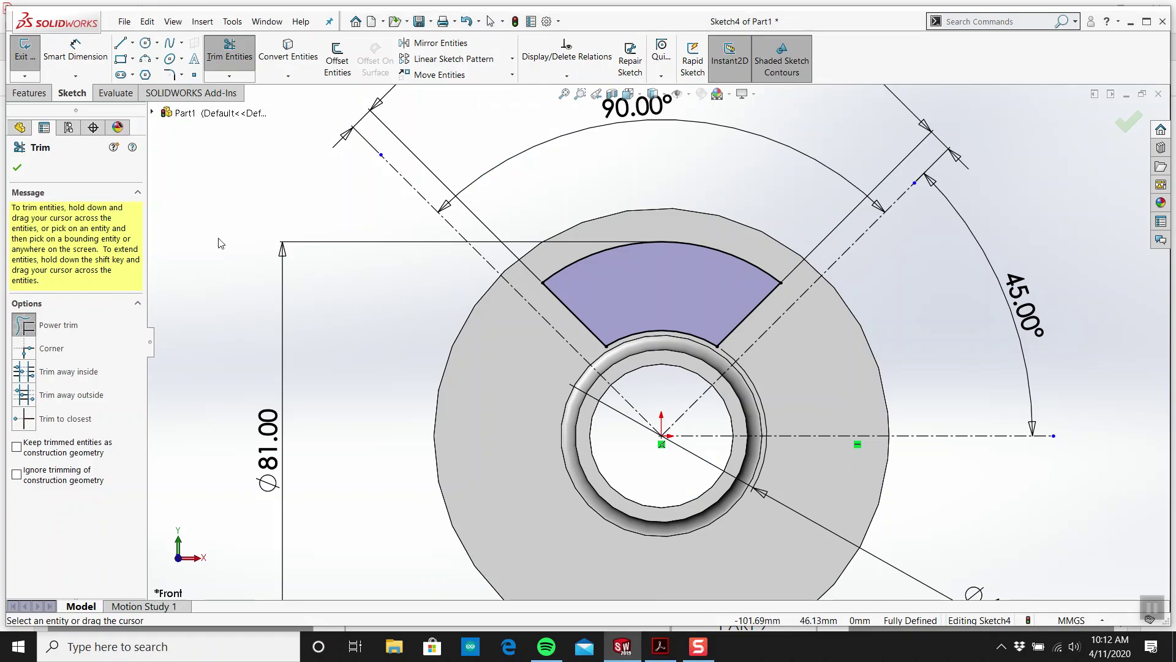
Try a 7.00 dimension on the cutout's outer arc, cancel it, and recheck the drawing
scroll(637, 385, up, 1)
key(Escape)
click(92, 66)
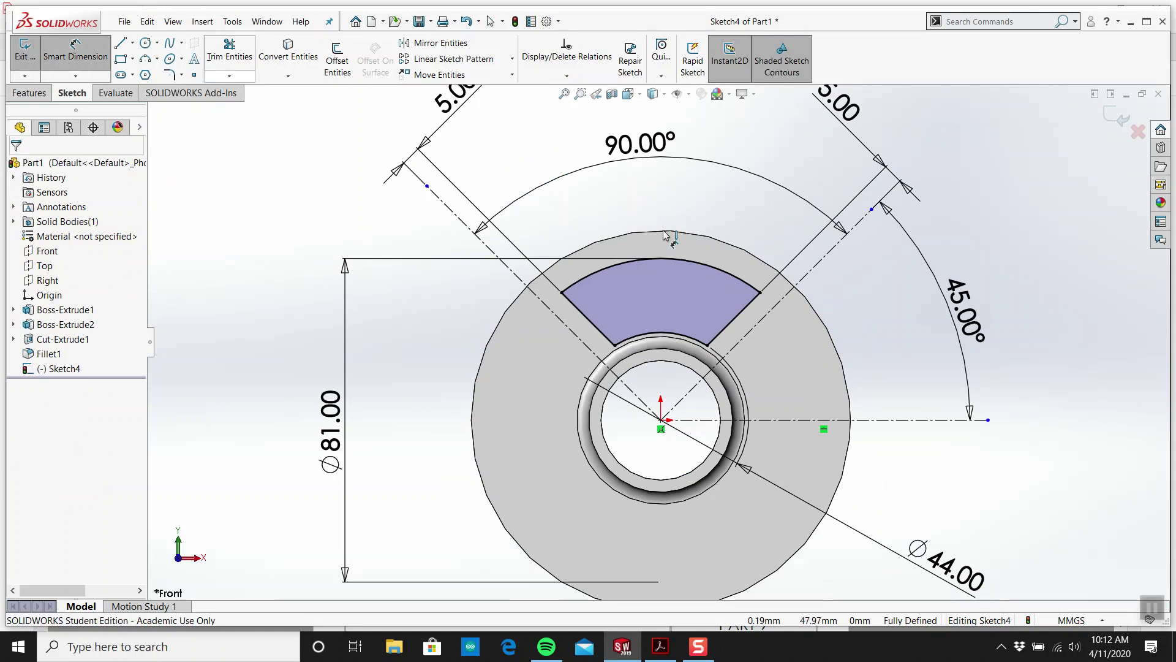
click(666, 259)
click(673, 227)
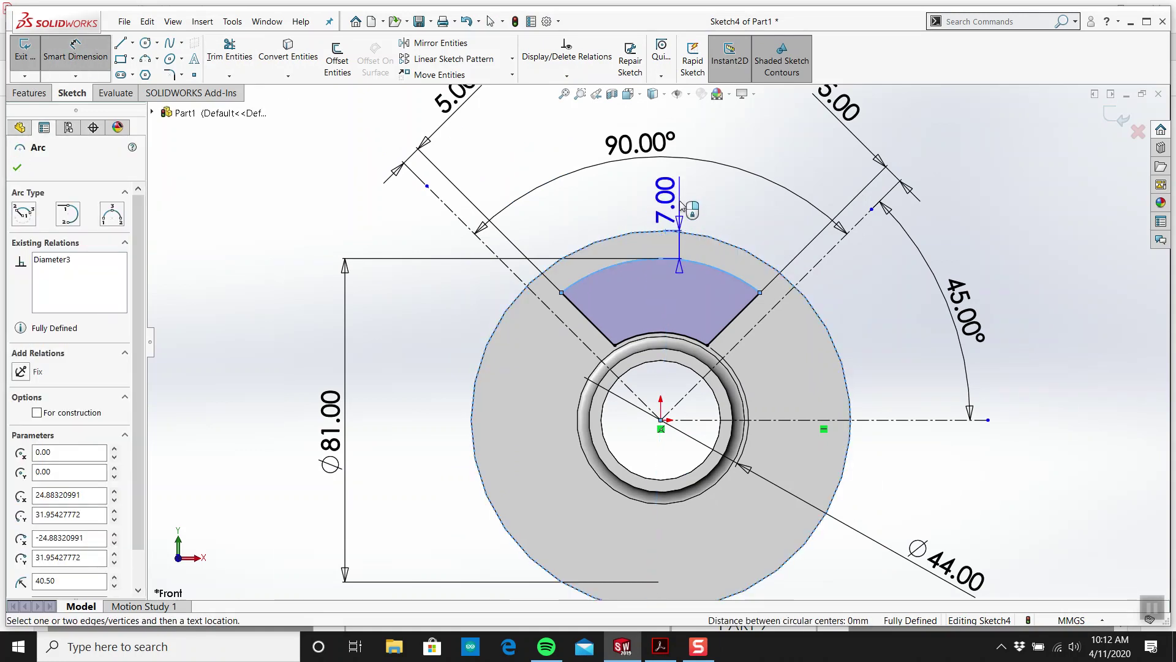
key(Escape)
key(Escape)
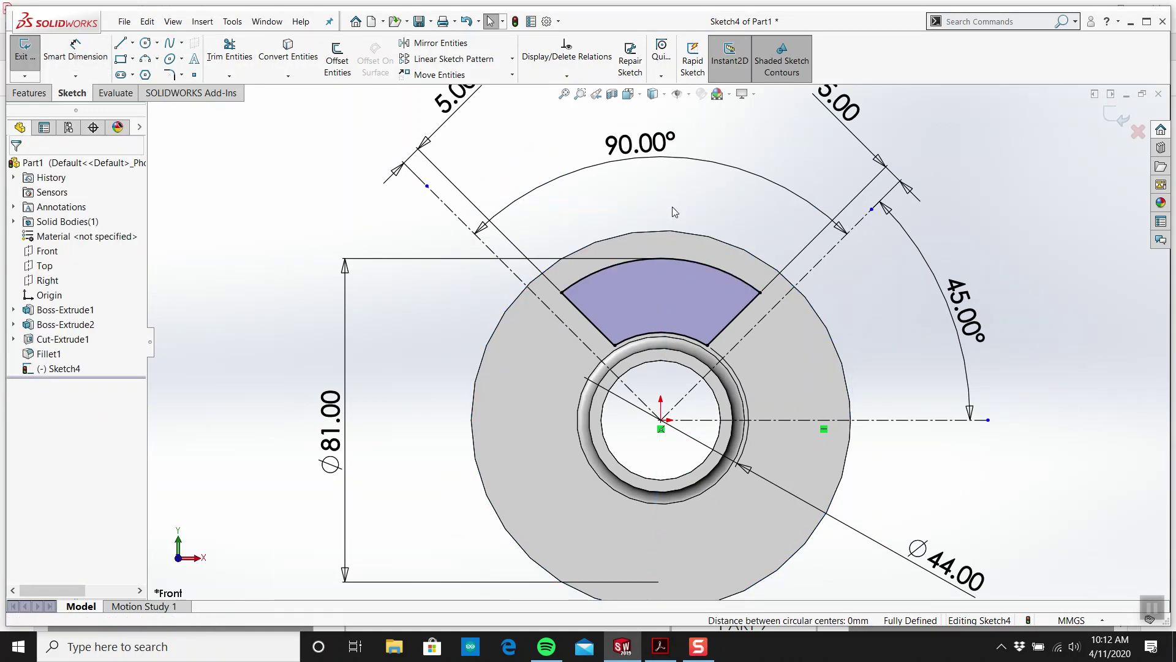
click(648, 657)
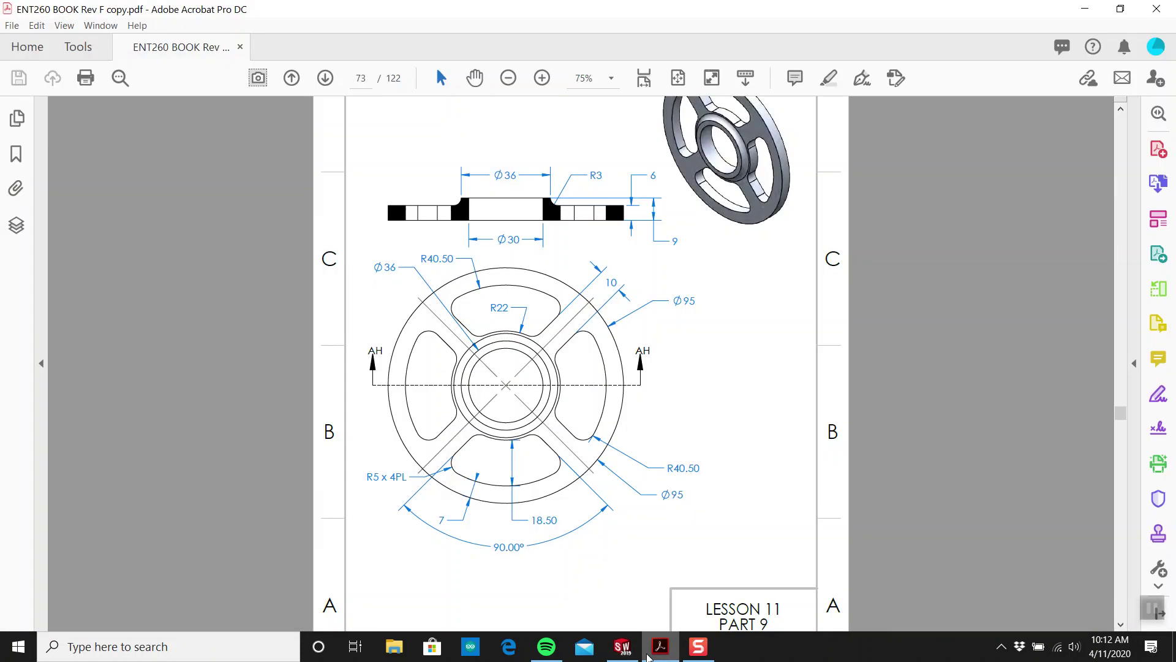
click(622, 647)
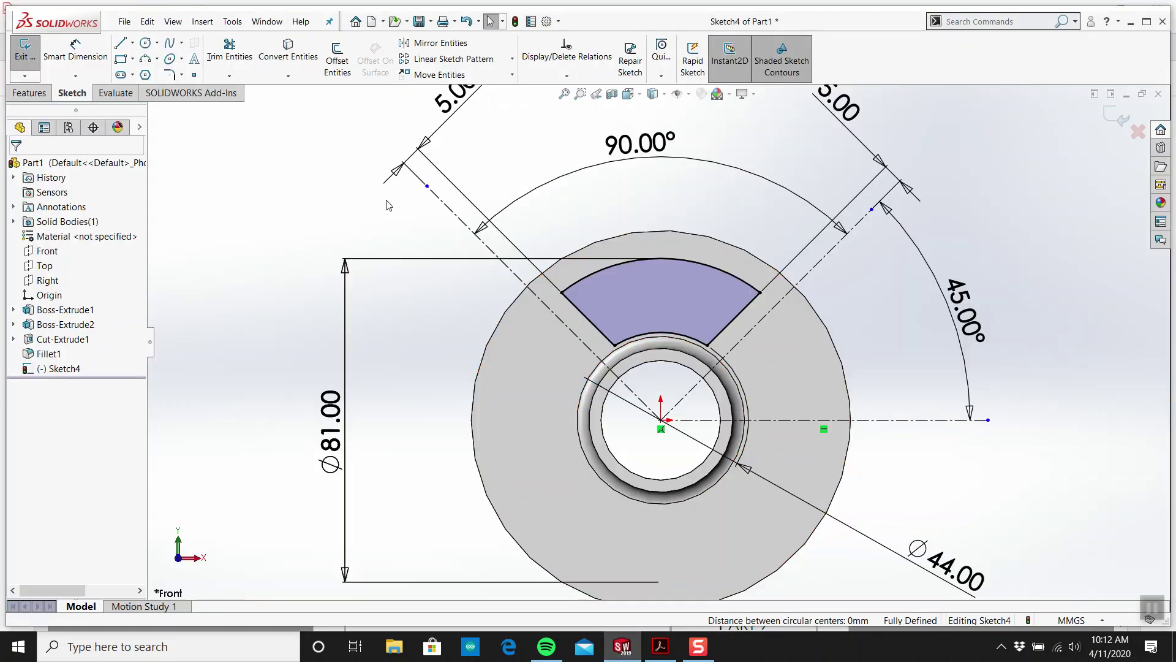
Fillet all four sector cutout corners at R5 and exit the sketch
click(171, 74)
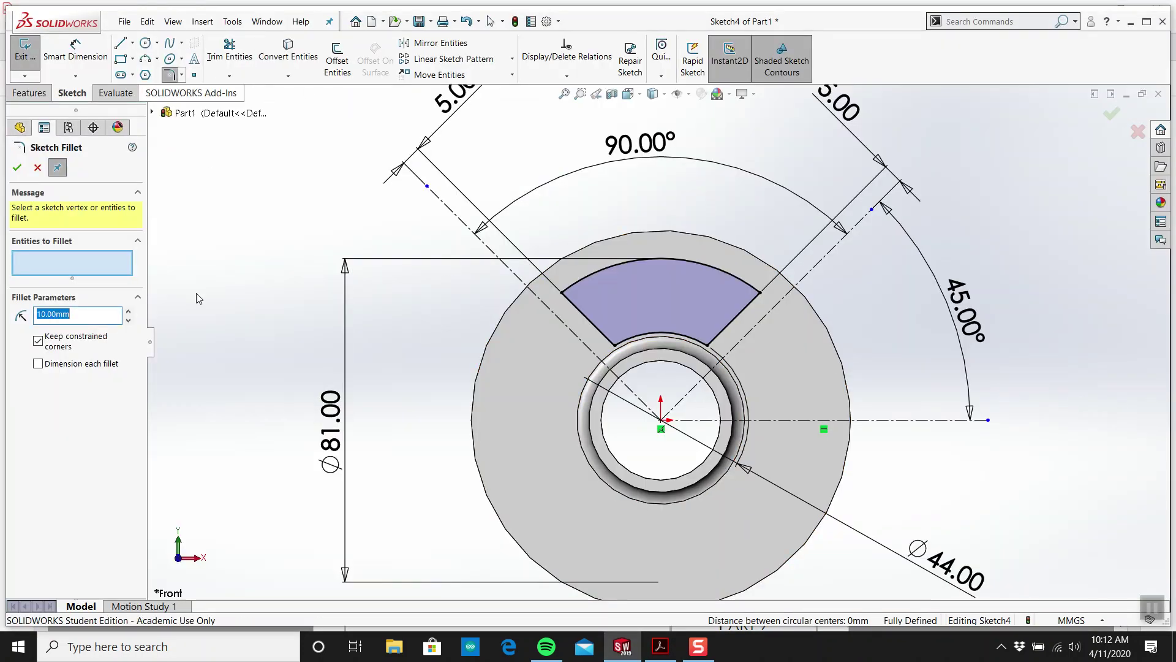
click(562, 293)
click(614, 345)
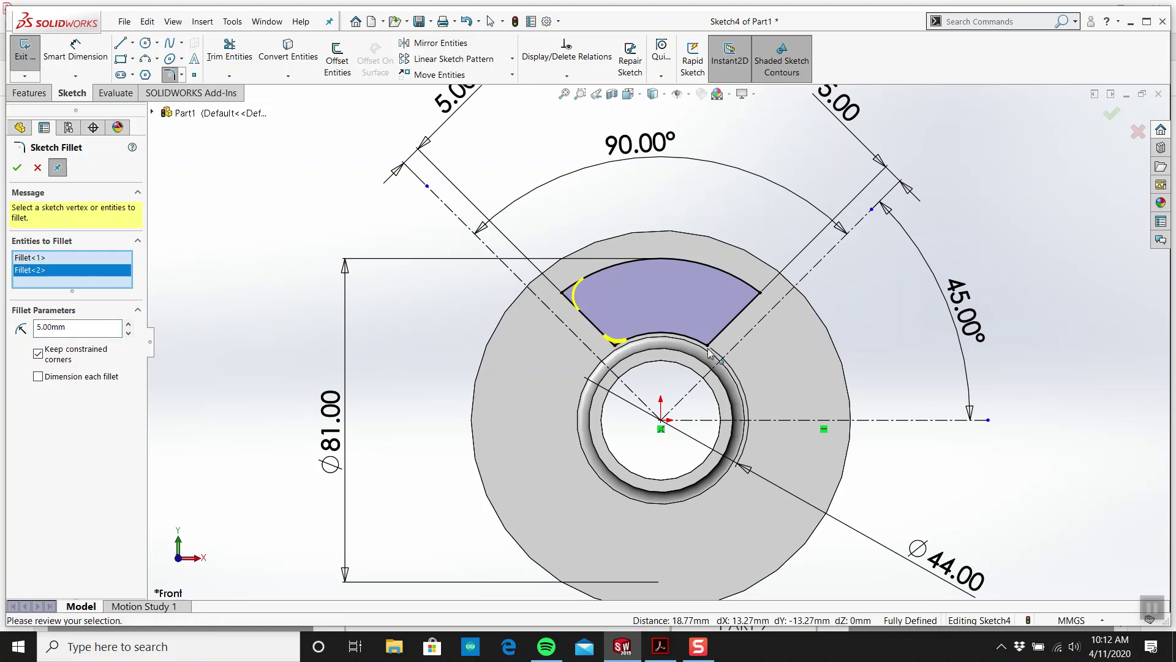
click(708, 345)
click(761, 293)
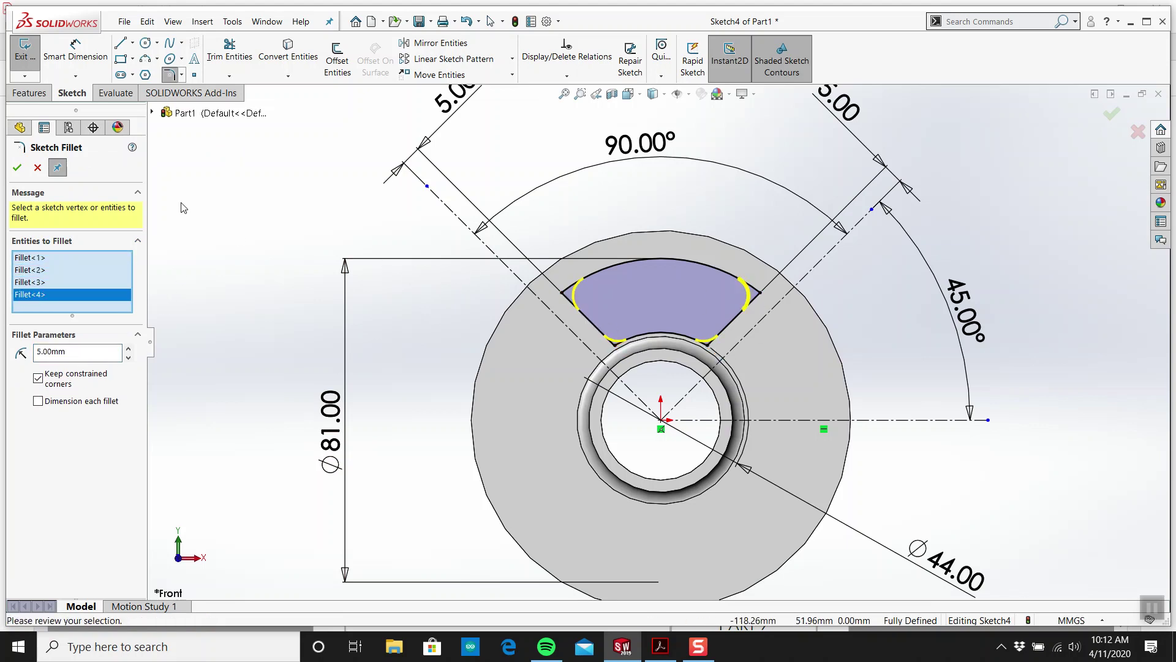
click(23, 169)
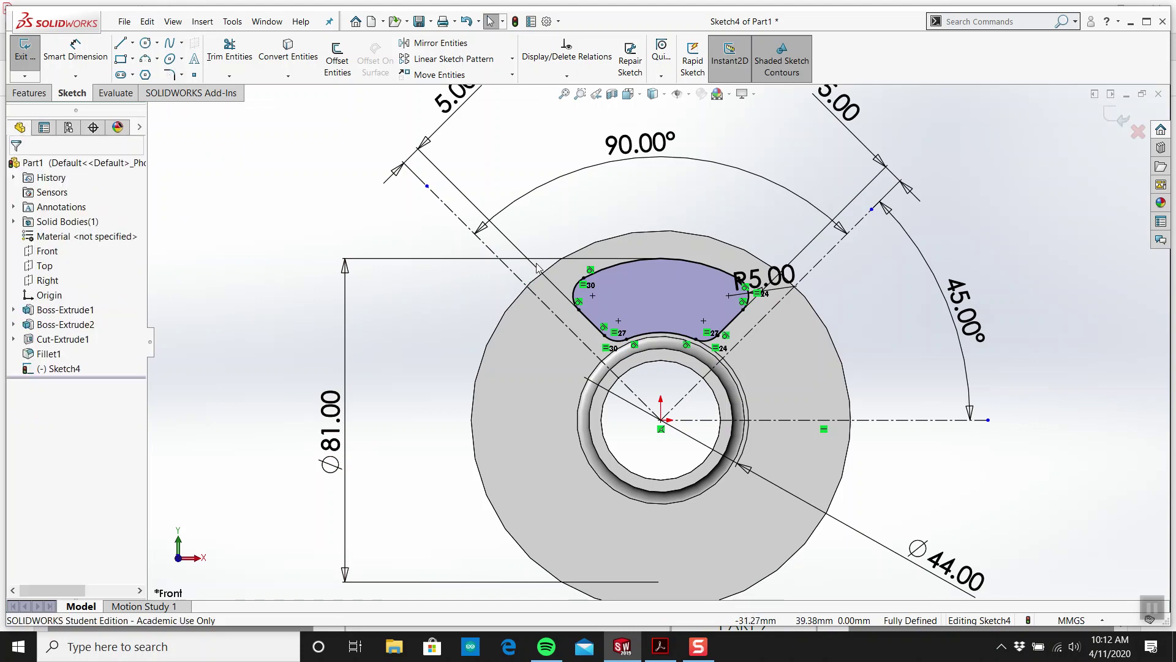
click(660, 646)
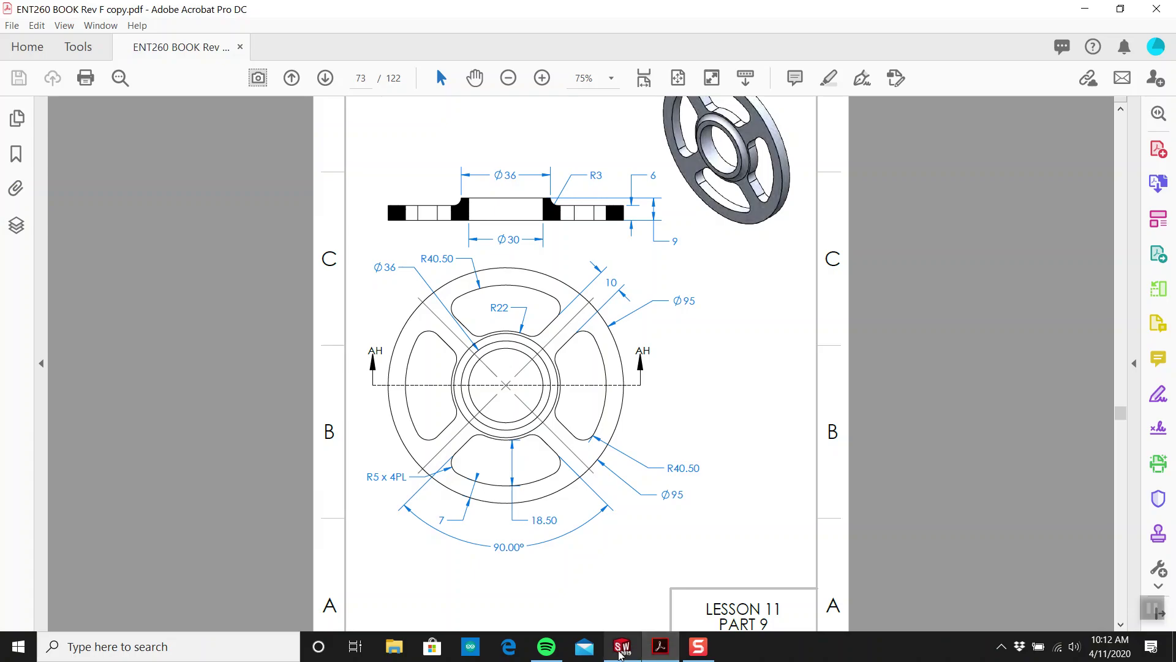
click(620, 648)
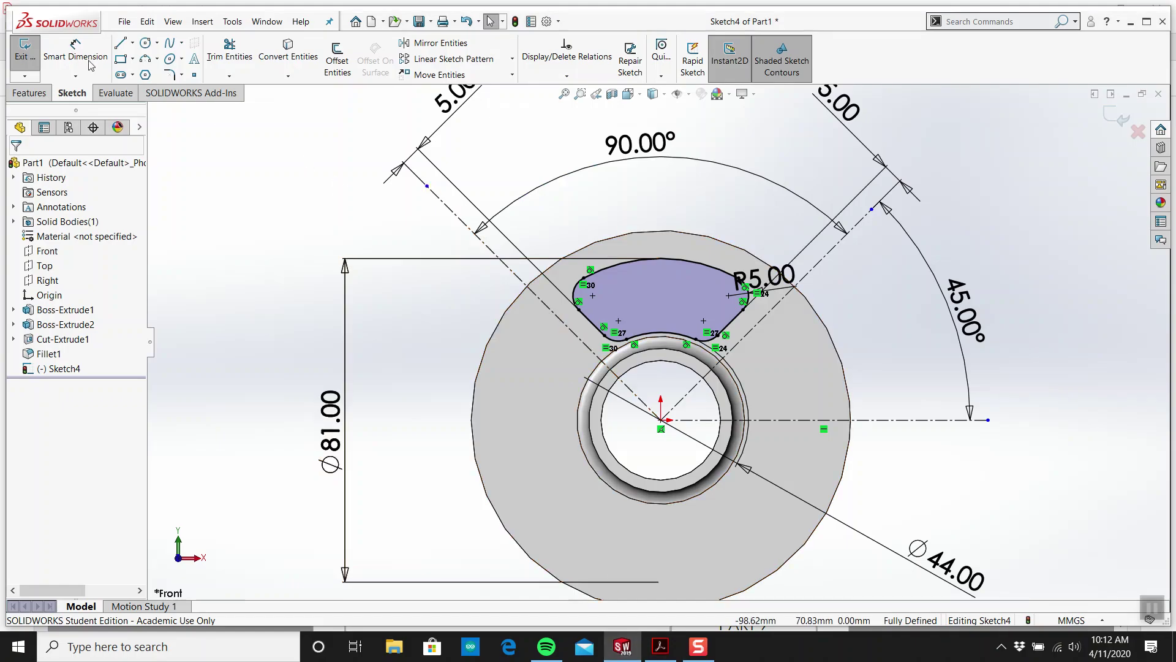
click(25, 52)
Extrude-cut the filleted sector Through All to create Cut-Extrude2
click(29, 94)
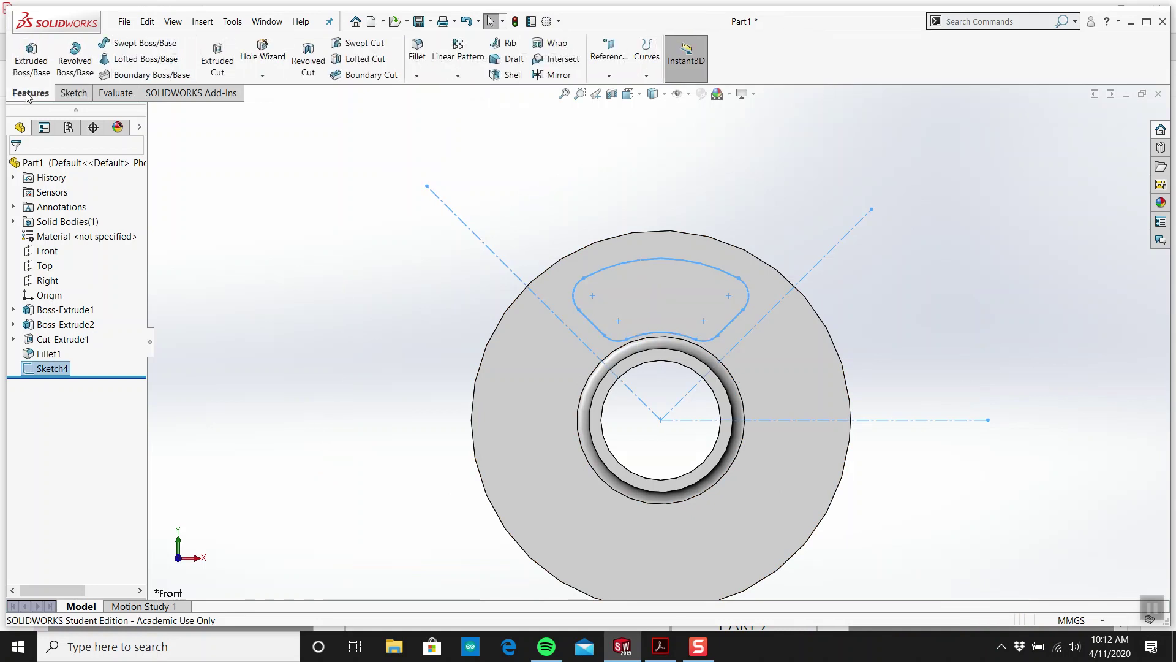
click(224, 73)
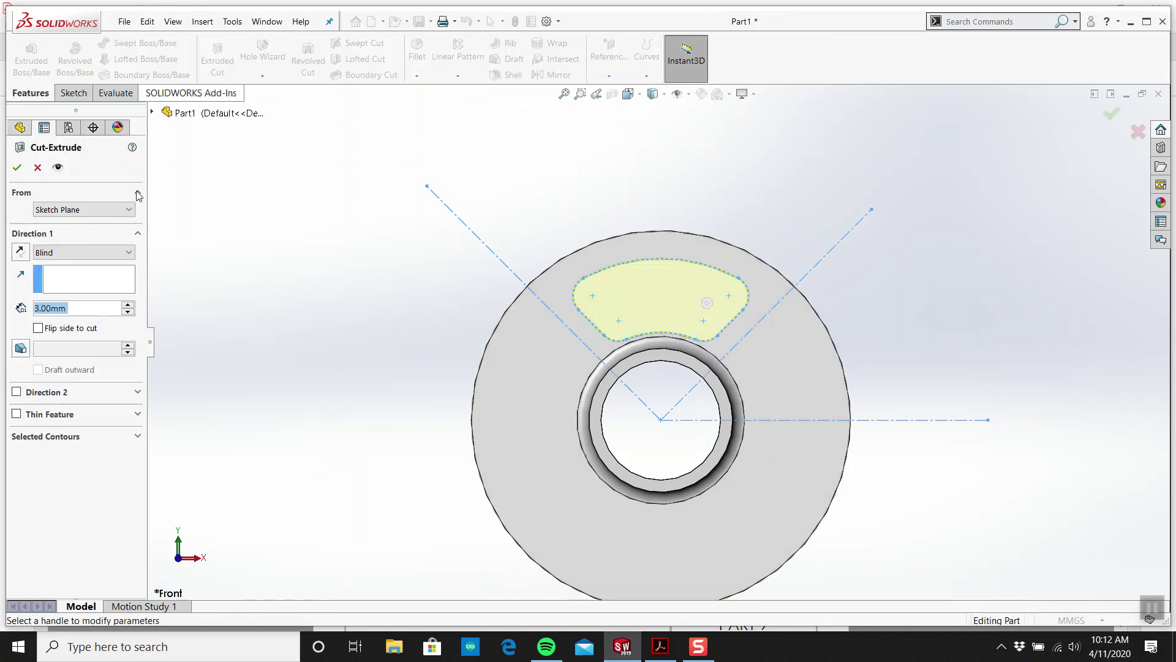
click(77, 252)
click(55, 270)
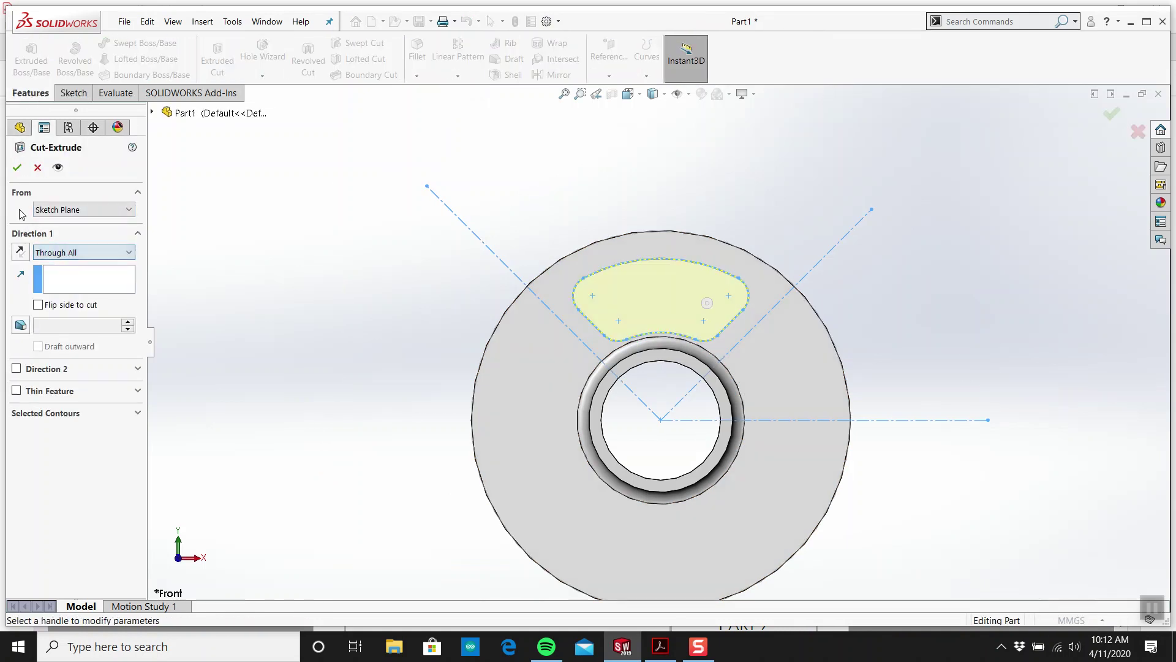
click(17, 168)
middle_drag(575, 342, 659, 274)
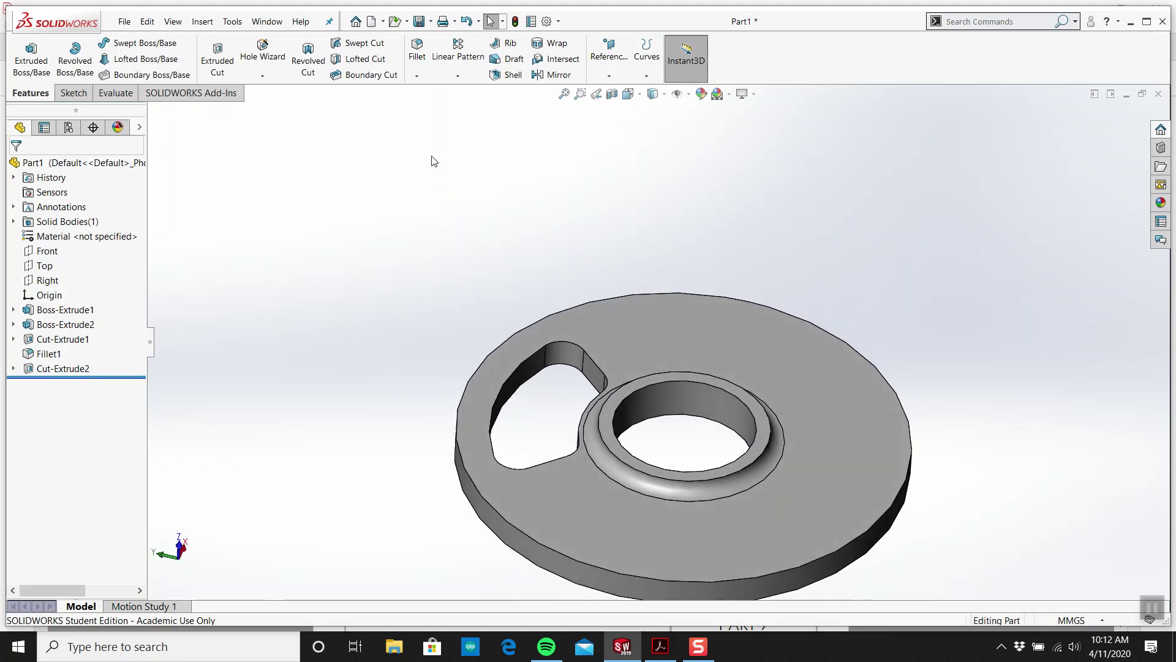
Circular-pattern Cut-Extrude2 into 4 instances around the bore face
click(457, 76)
click(466, 106)
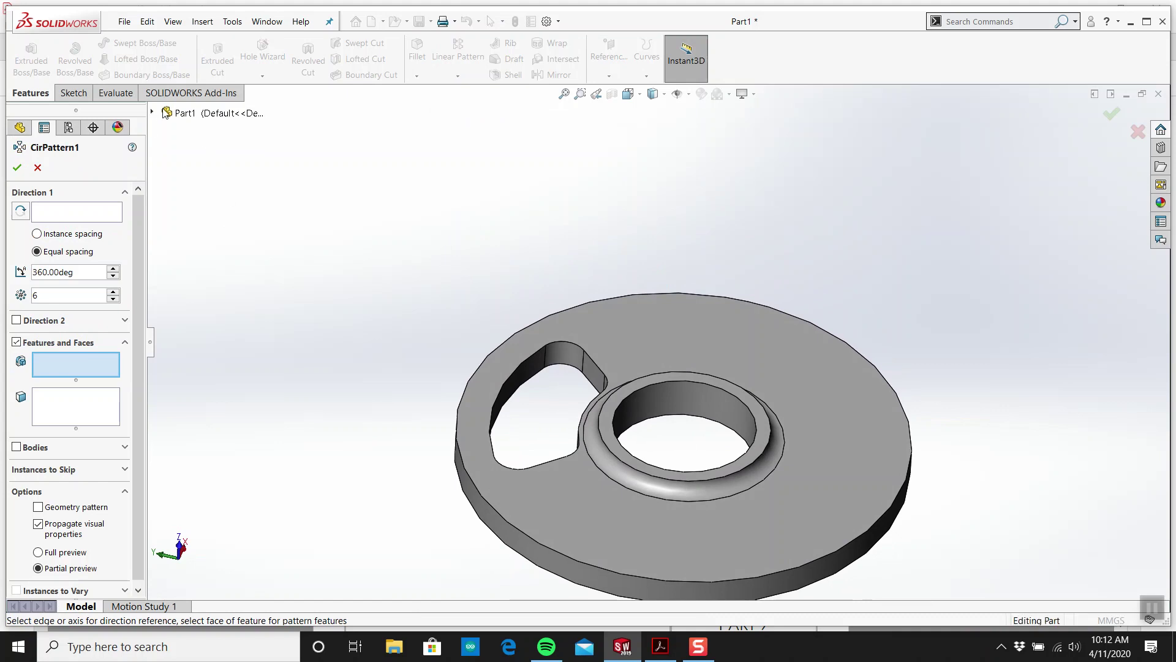
click(152, 112)
click(208, 319)
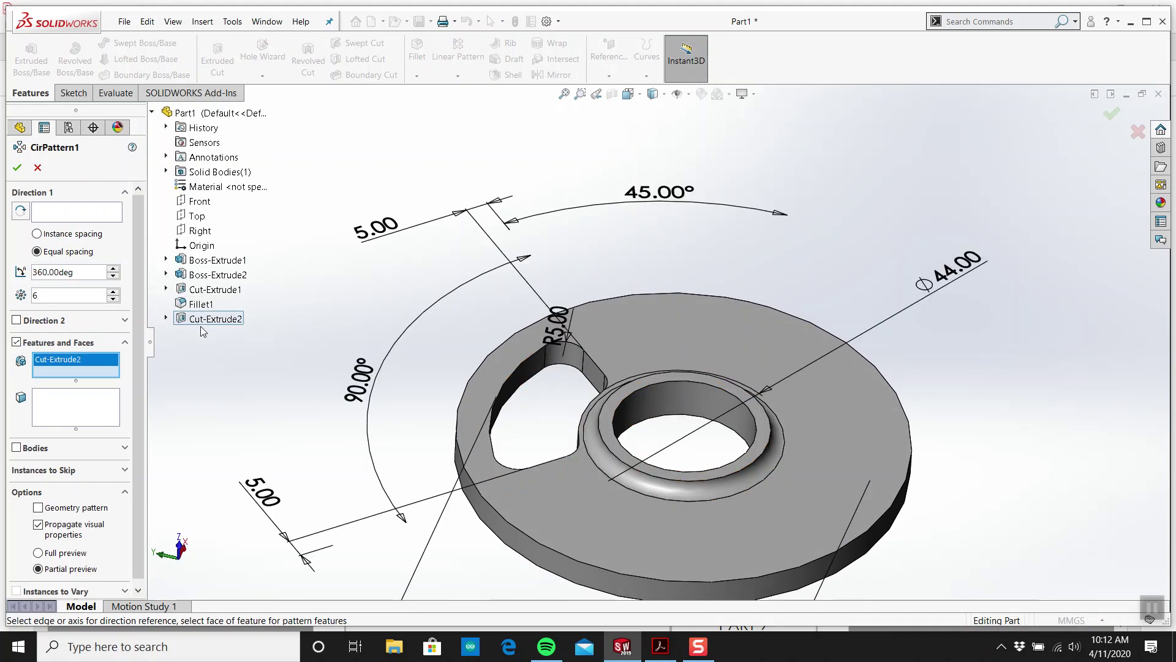
click(114, 299)
click(47, 211)
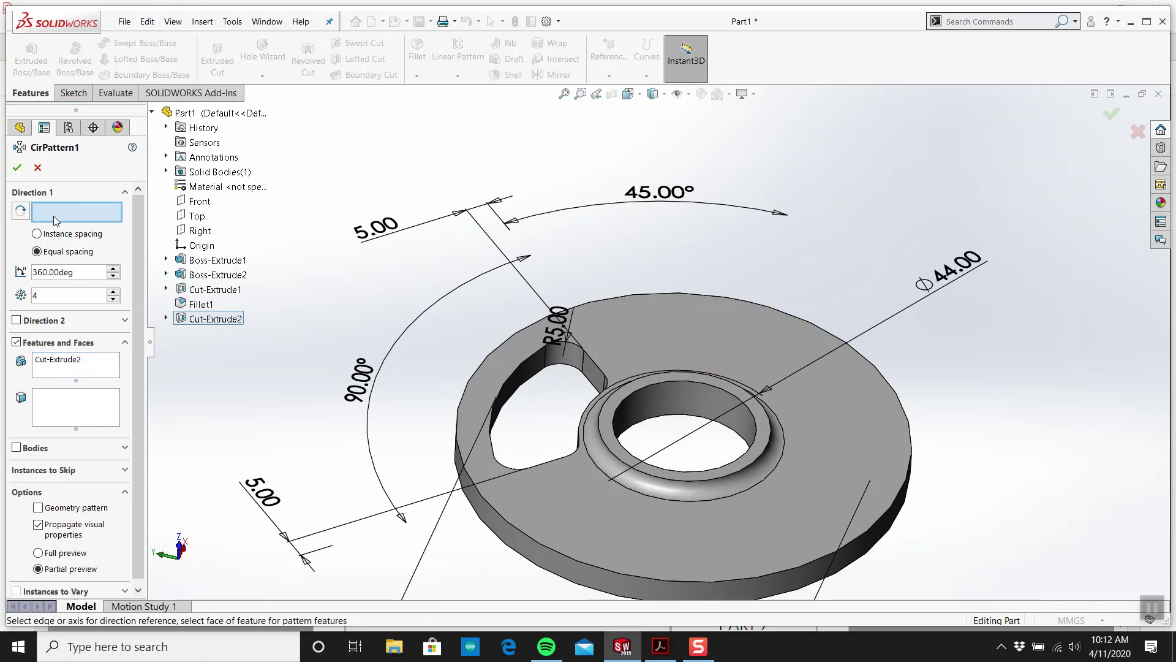
scroll(603, 490, down, 3)
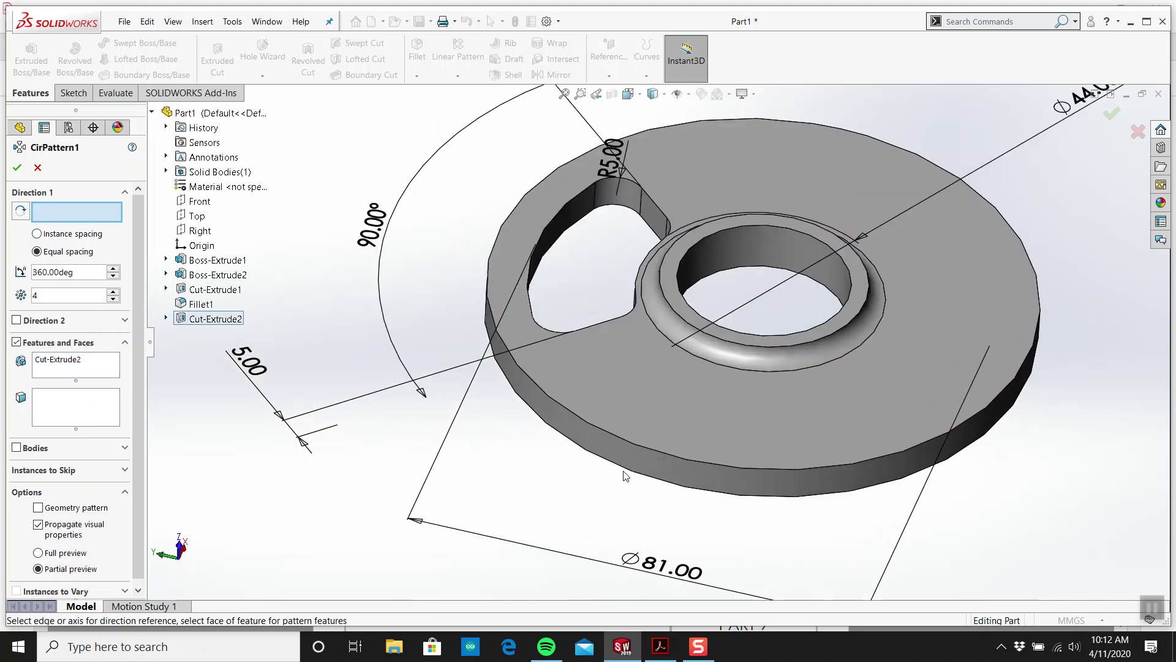
click(630, 460)
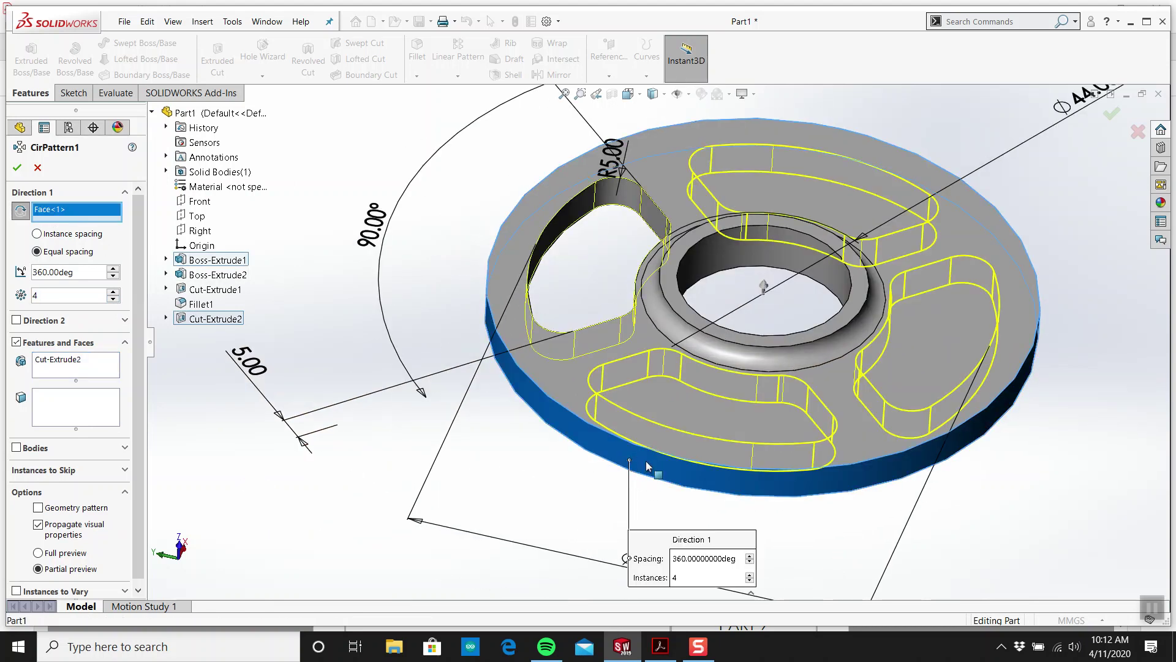
click(725, 262)
scroll(667, 267, up, 2)
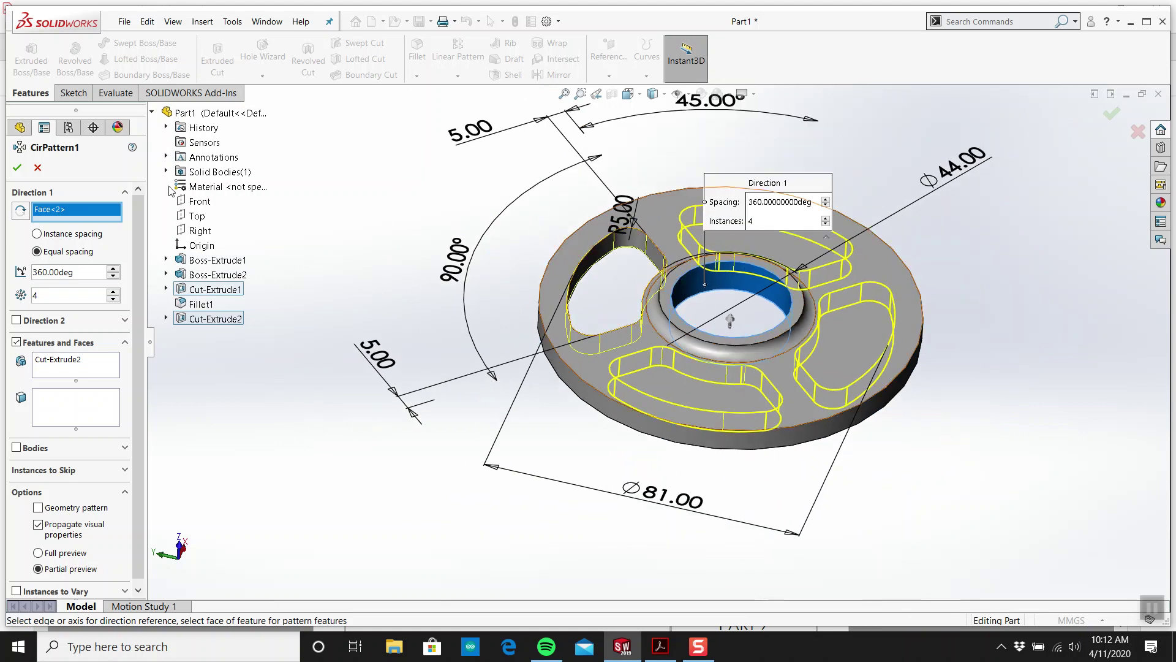
click(20, 170)
middle_drag(790, 177, 727, 406)
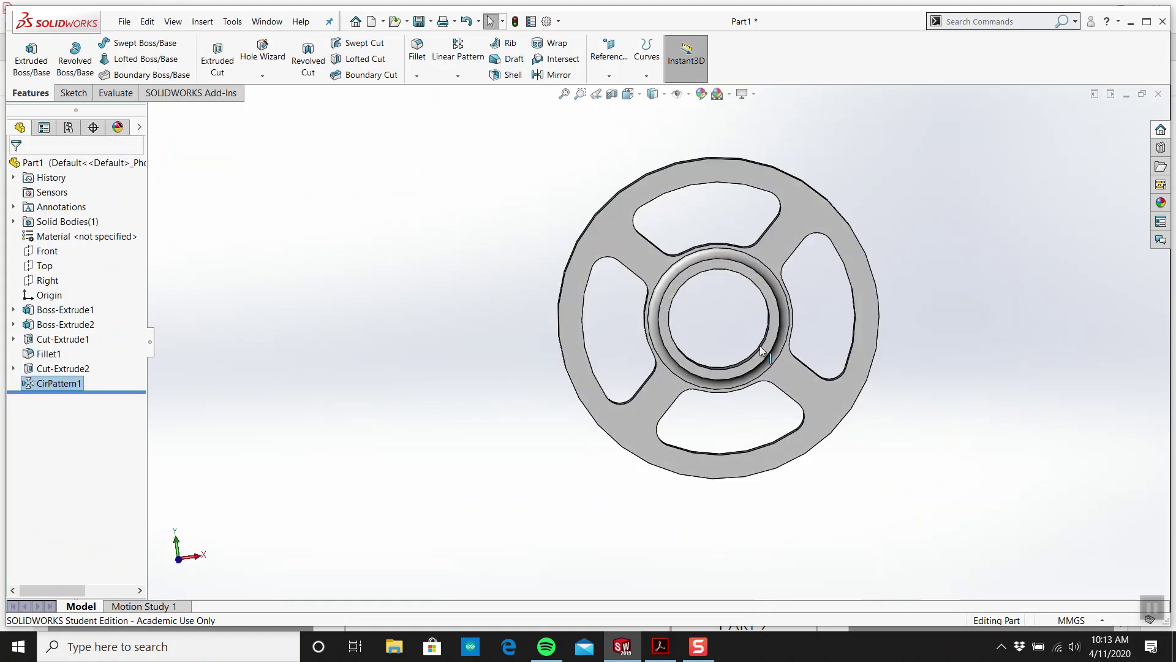
scroll(732, 376, down, 3)
mouse_move(649, 564)
middle_down()
mouse_move(743, 428)
mouse_move(722, 475)
middle_up()
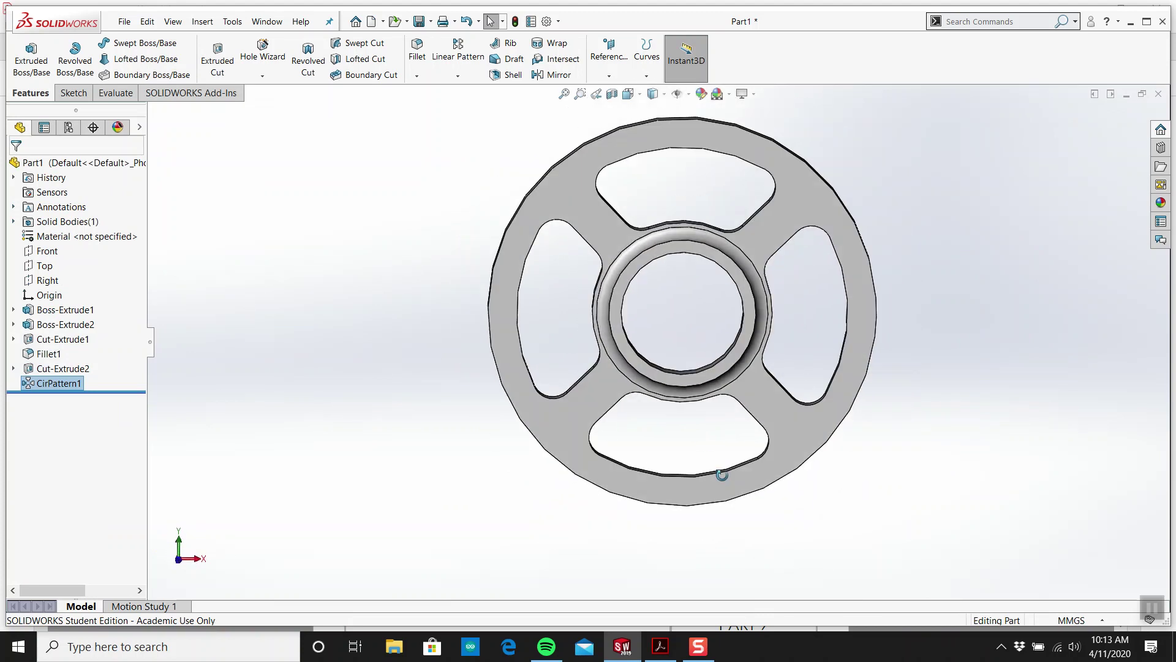
Measure between a spoke's two side faces to confirm the drawing's 10 mm width
click(660, 646)
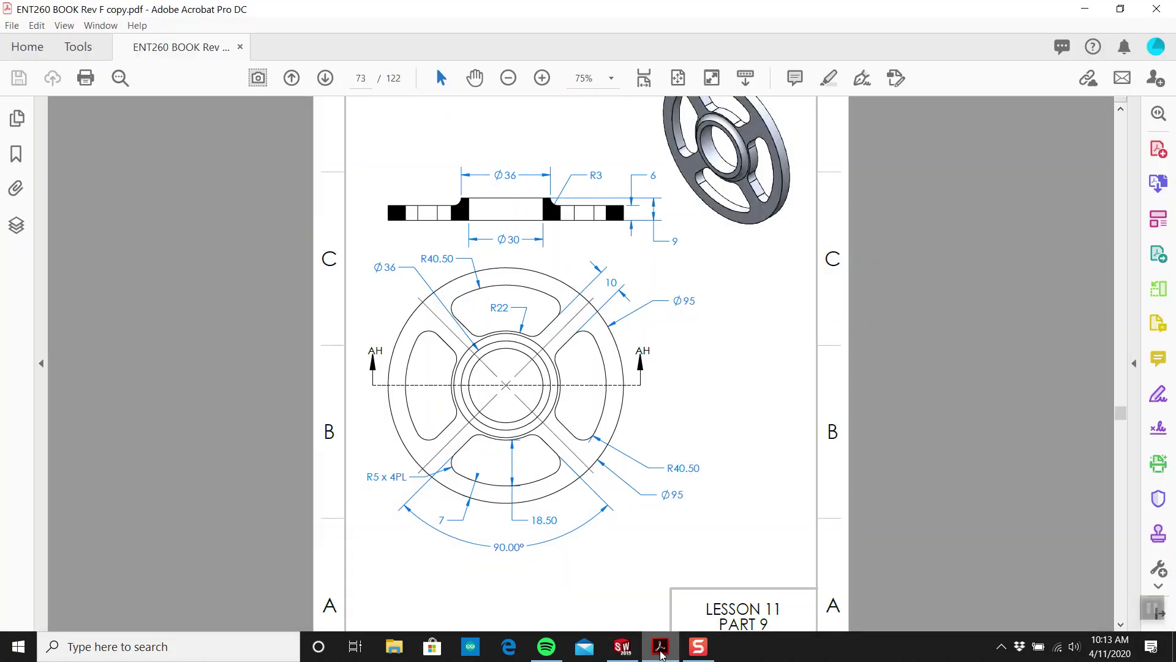
click(622, 646)
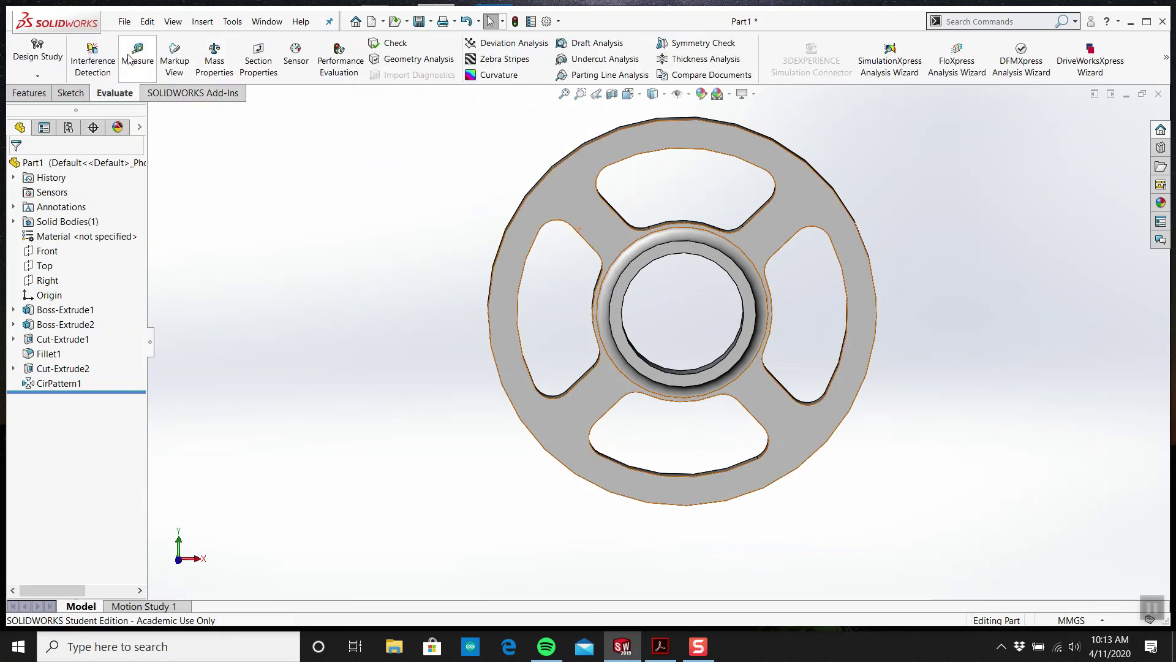
click(128, 58)
middle_drag(638, 360, 610, 237)
scroll(622, 428, down, 5)
click(572, 420)
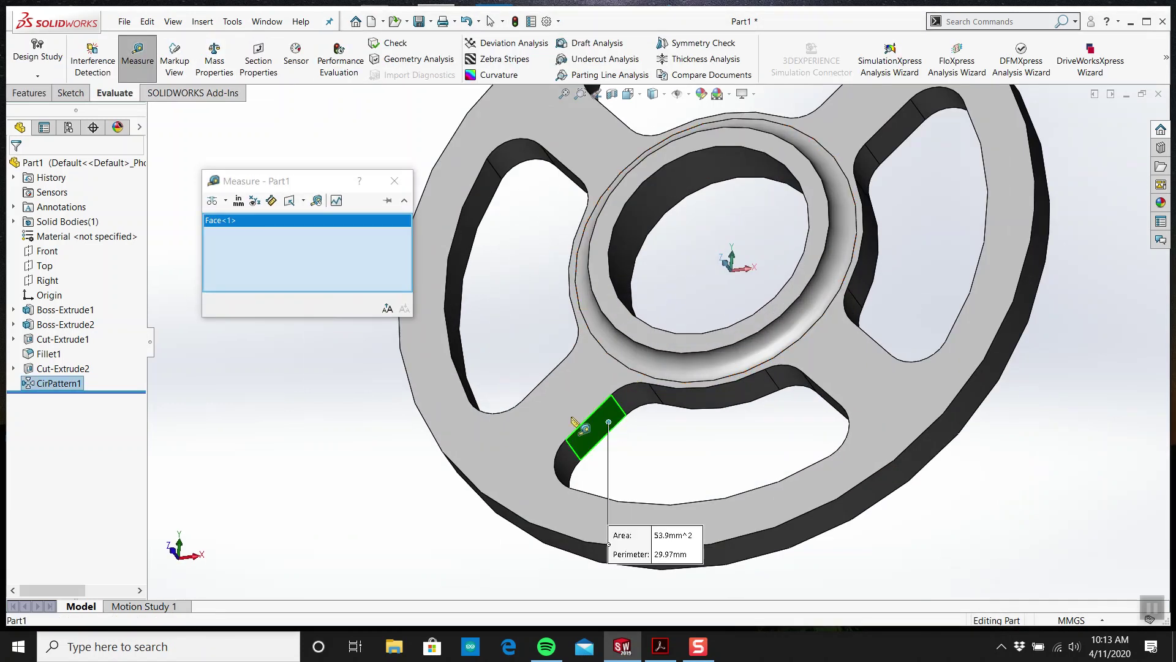
middle_drag(573, 420, 560, 394)
click(538, 387)
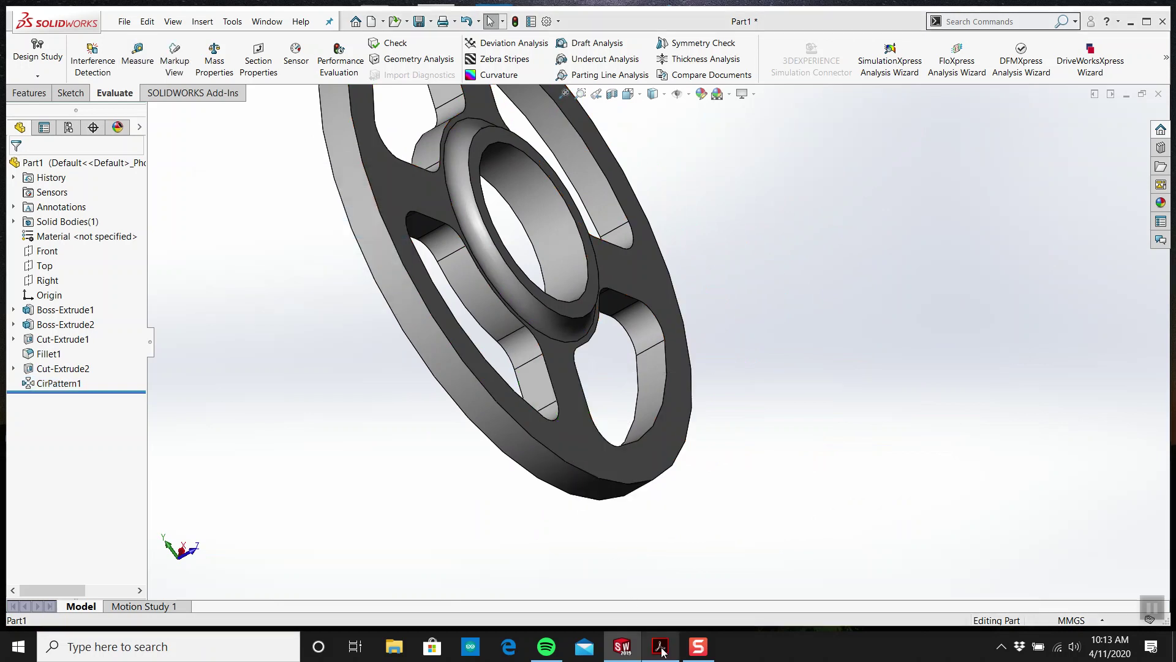
click(660, 646)
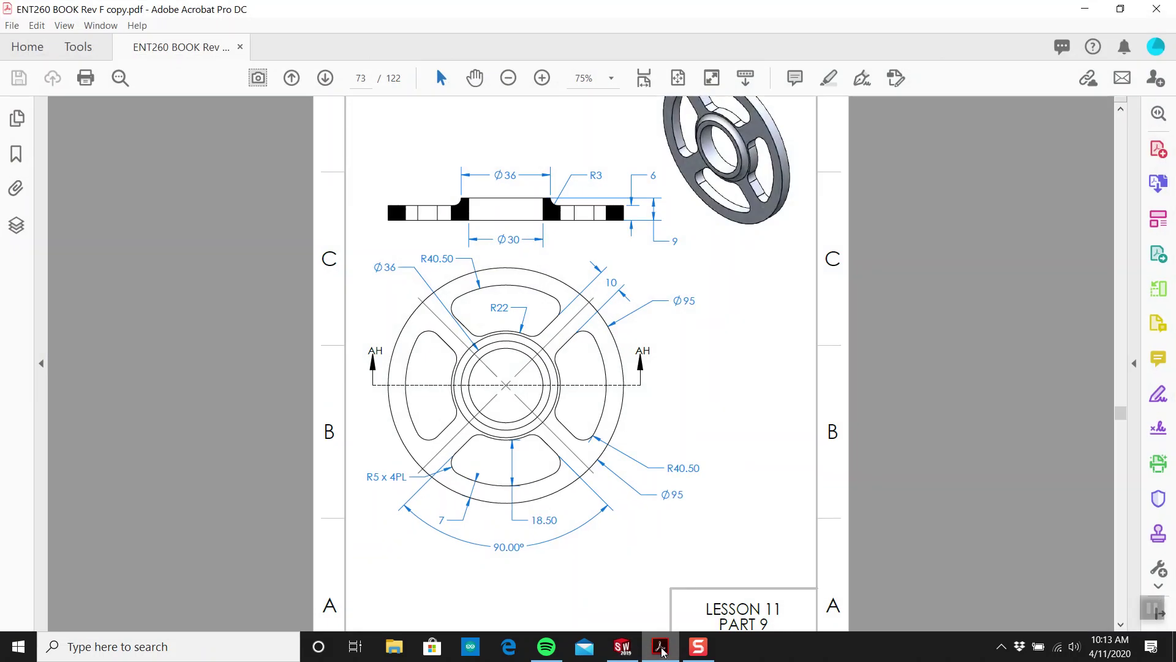
click(622, 646)
key(ctrl+1)
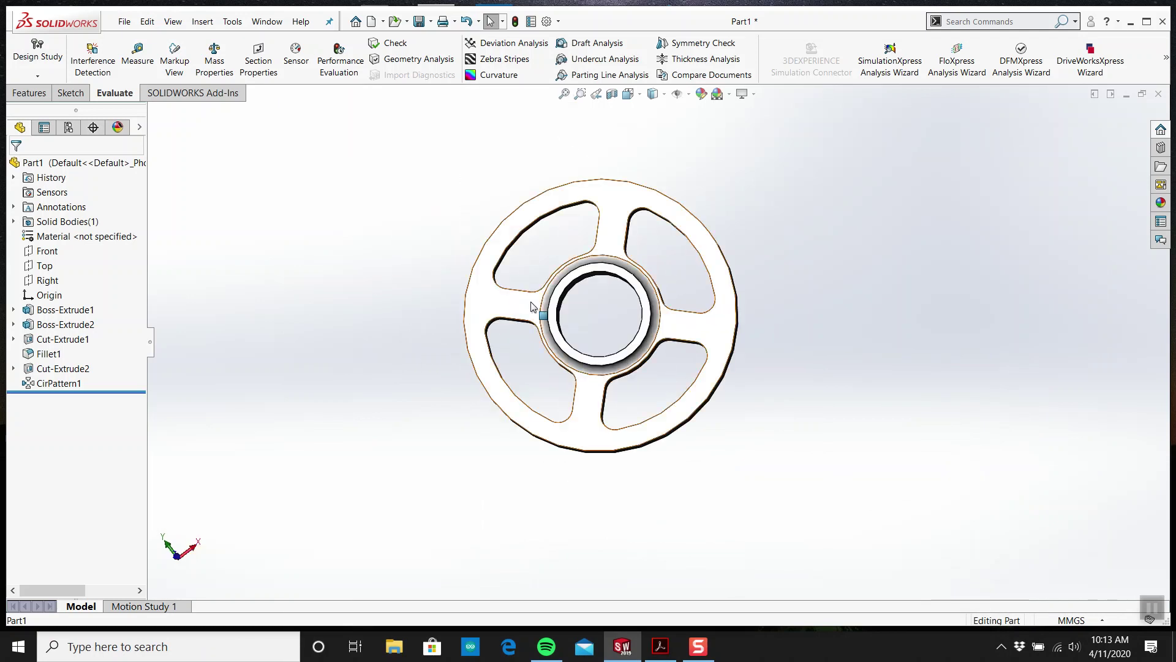
Assign 1060 Alloy to the part and check its 61.18 g mass
right_click(70, 236)
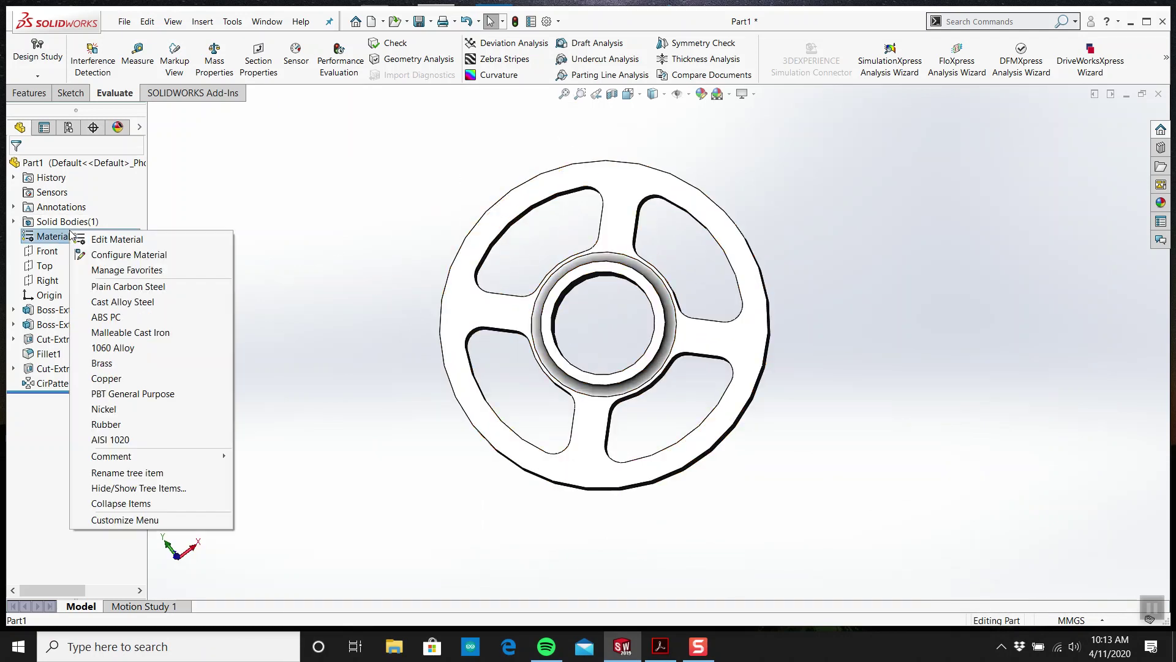
click(112, 348)
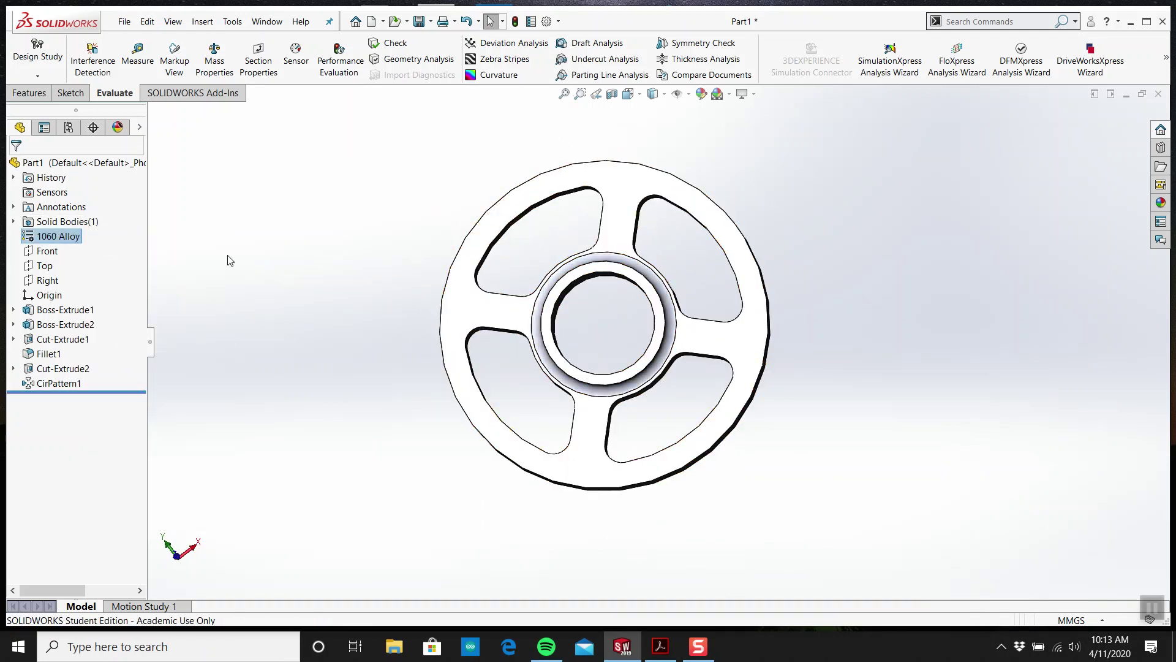
click(214, 58)
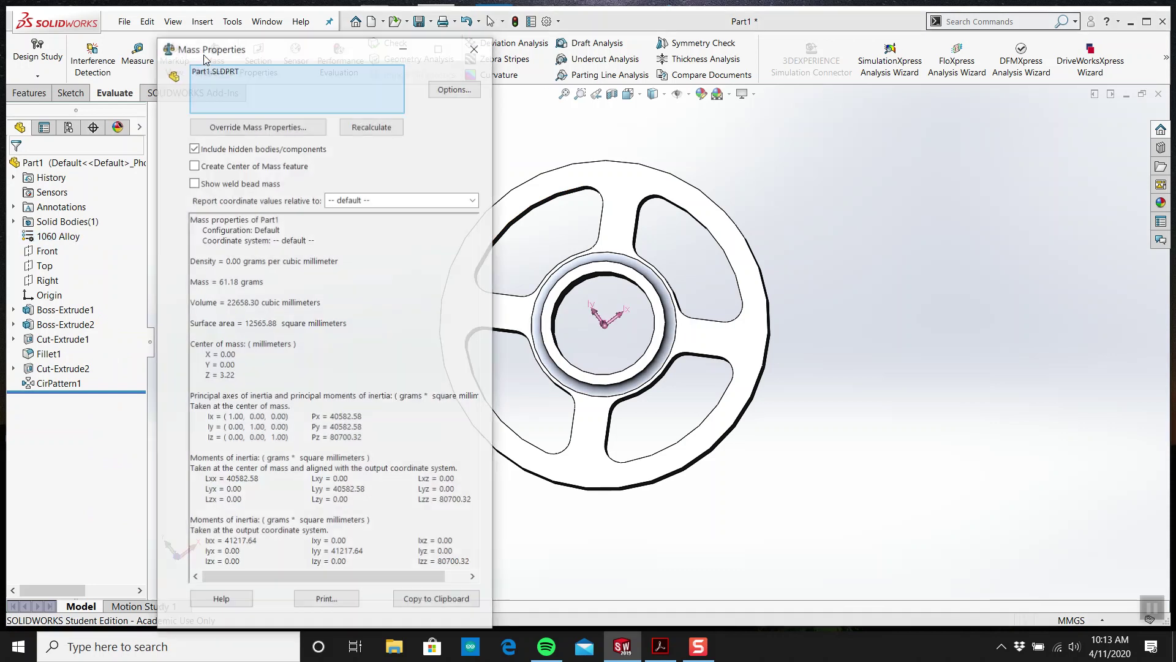
click(475, 52)
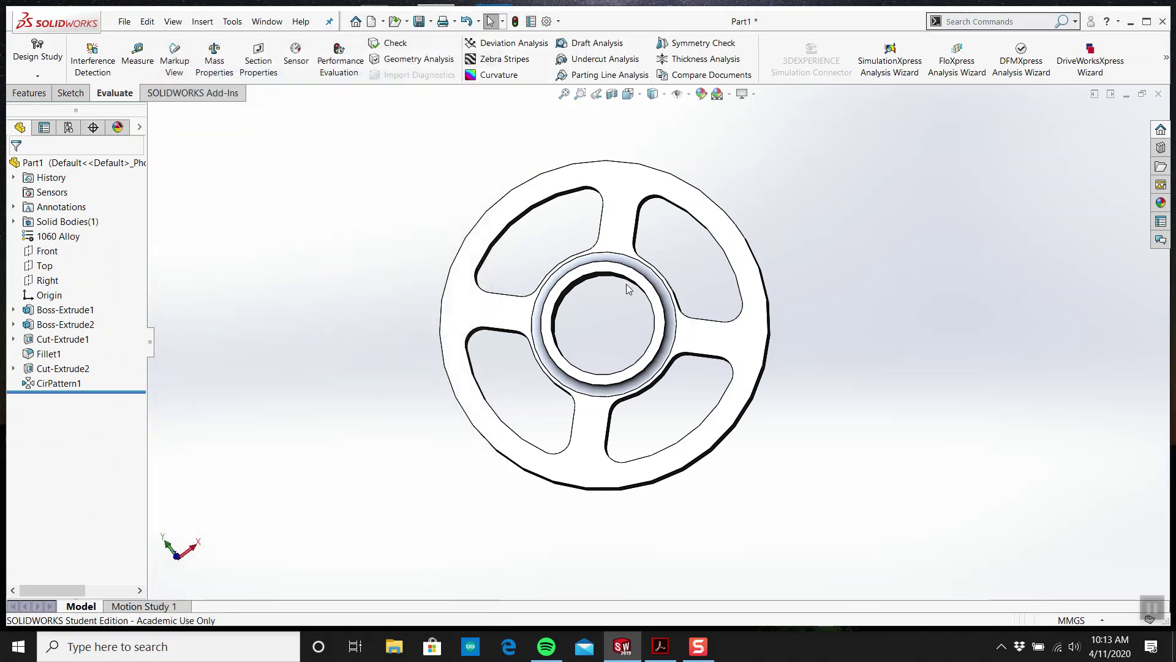
mouse_move(628, 288)
middle_down()
mouse_move(600, 163)
mouse_move(620, 300)
middle_up()
scroll(620, 300, down, 3)
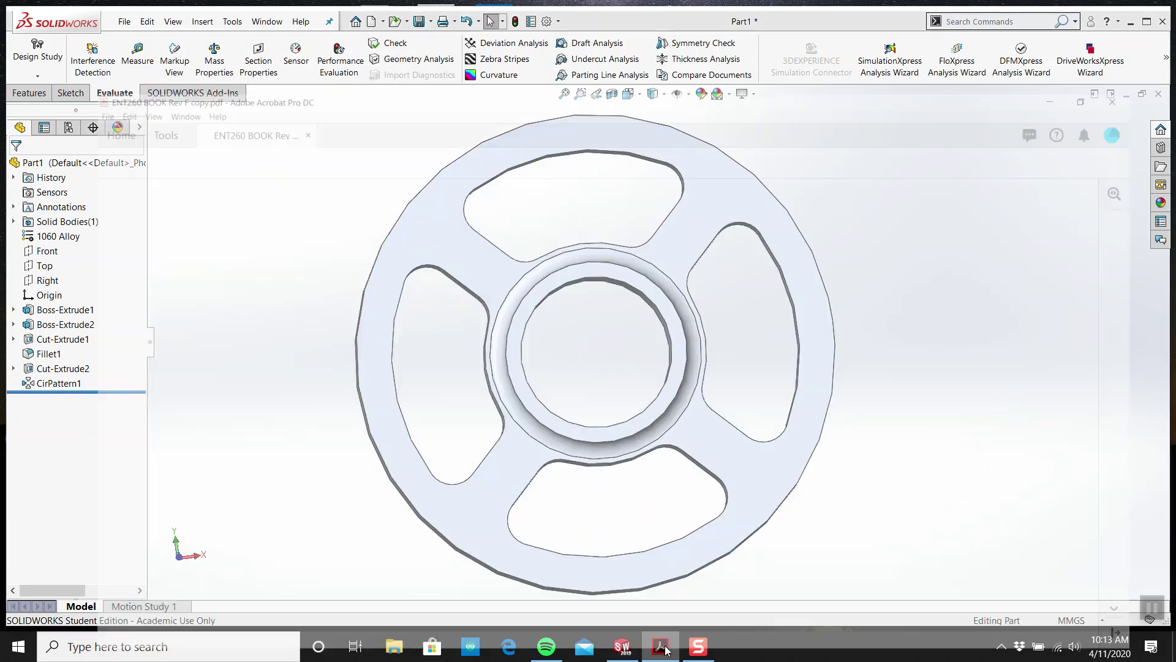
click(660, 647)
Scroll the PDF down to the Lesson 11 Part 10 drawing on page 74
scroll(680, 571, down, 2)
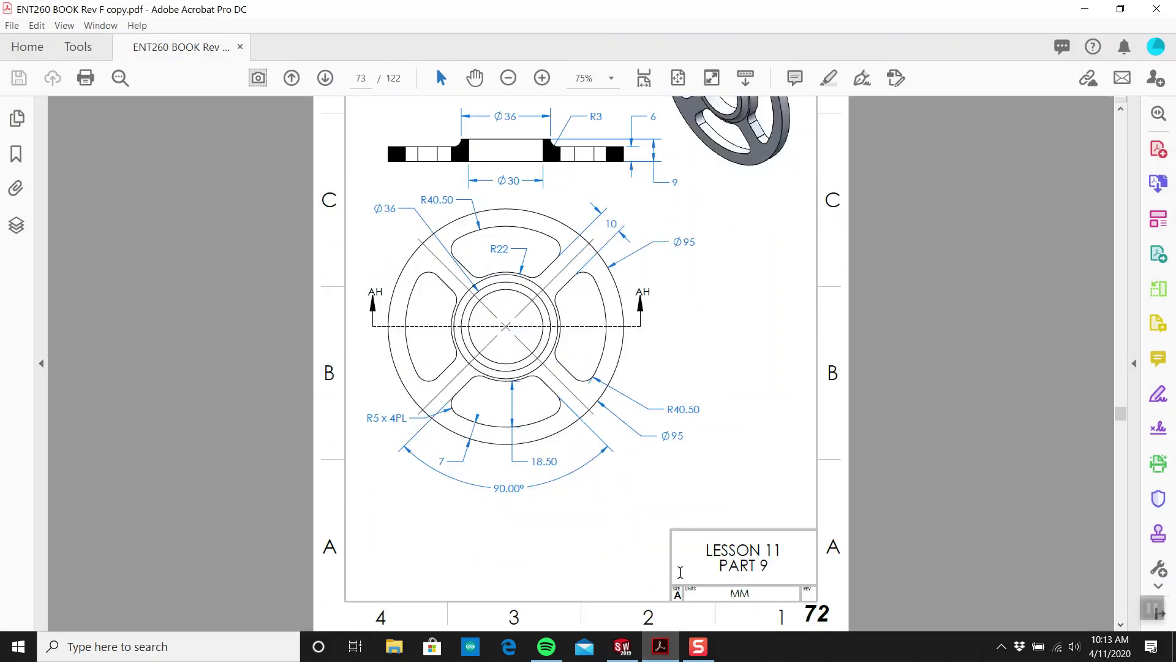
ctrl+scroll(638, 524, down, 2)
scroll(615, 436, down, 10)
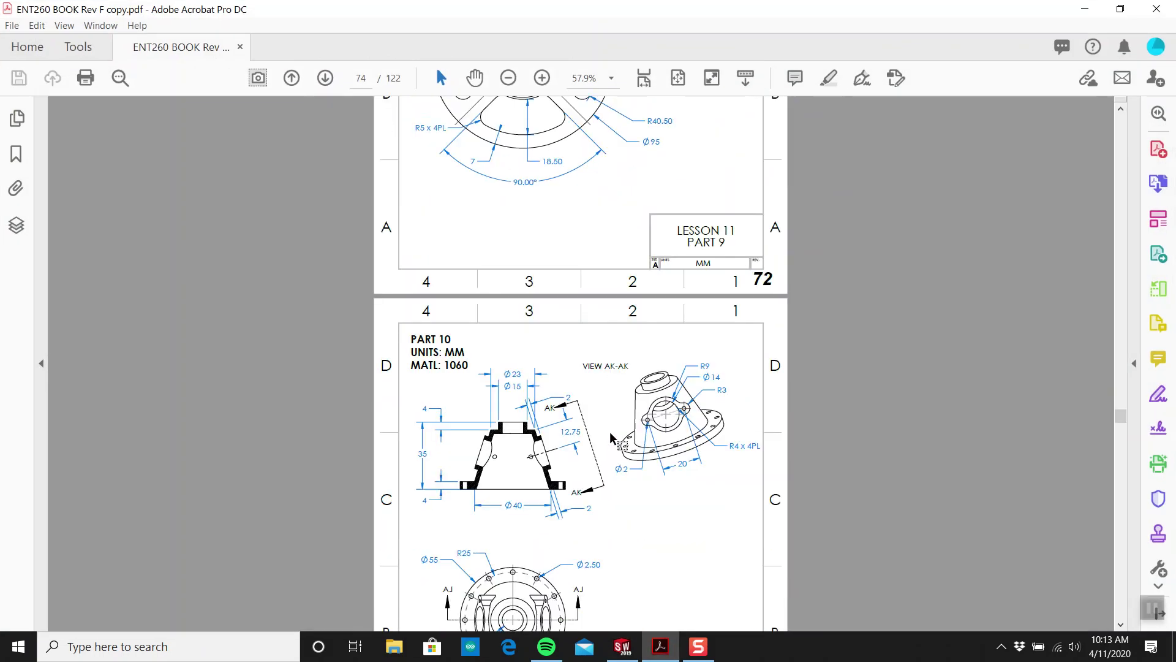
scroll(615, 436, down, 3)
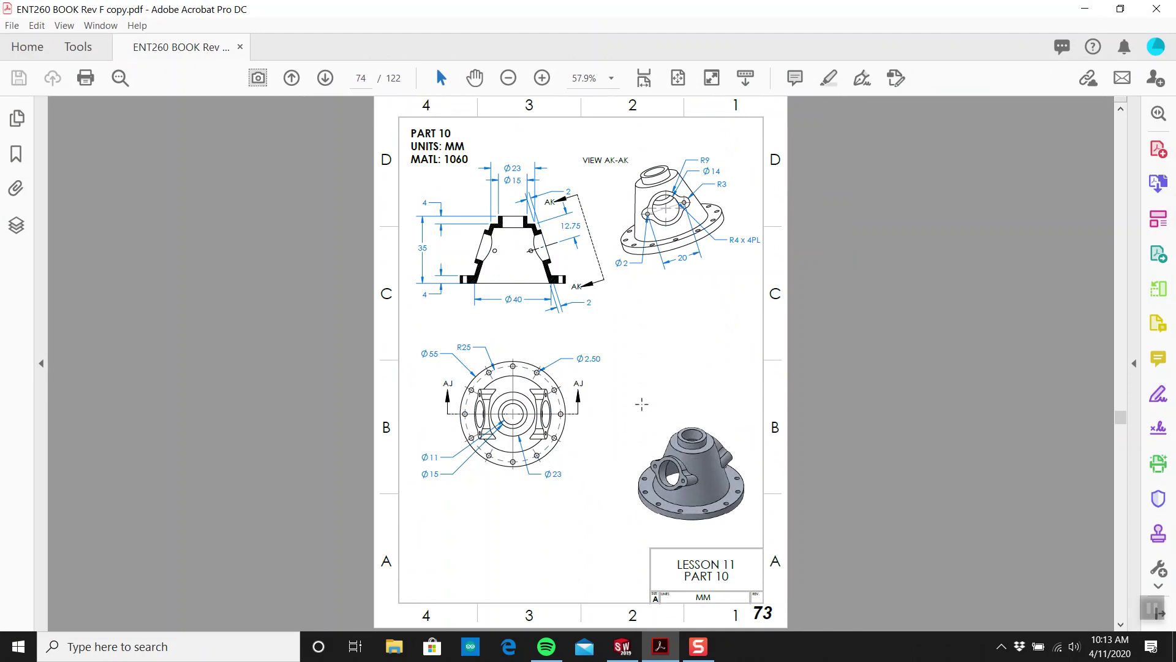